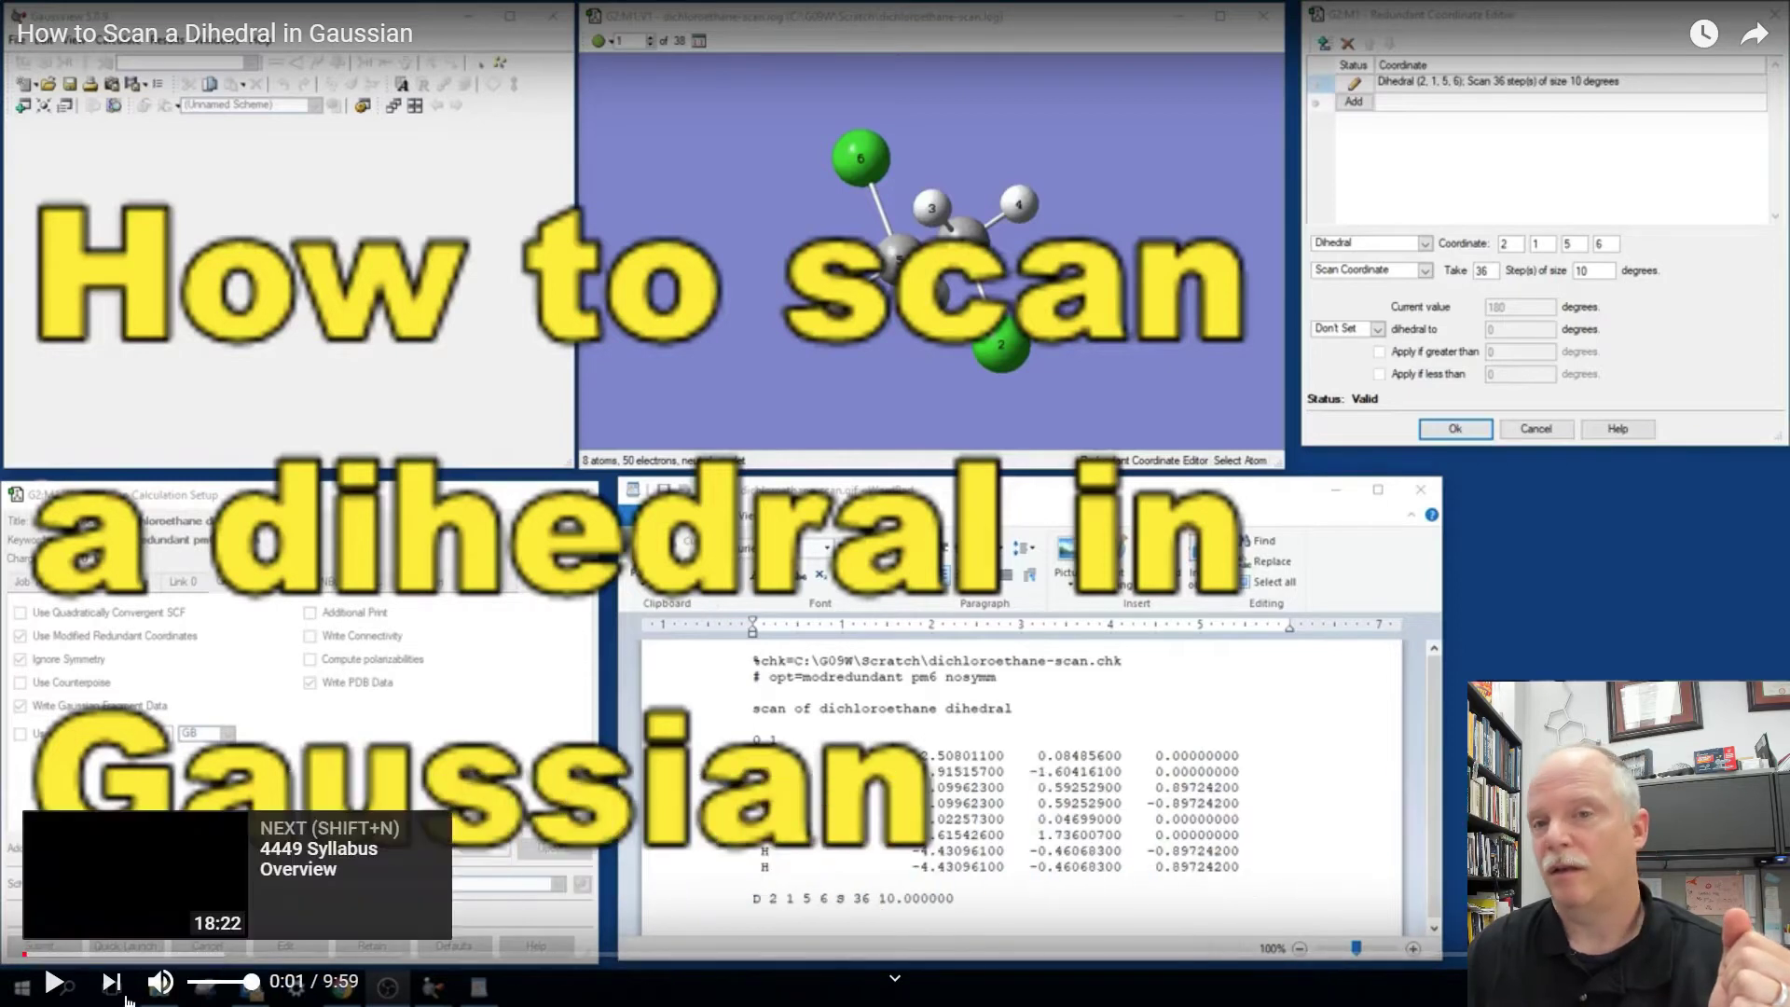
Start the tutorial video, then toggle the atom number labels off and back on
left_click(54, 983)
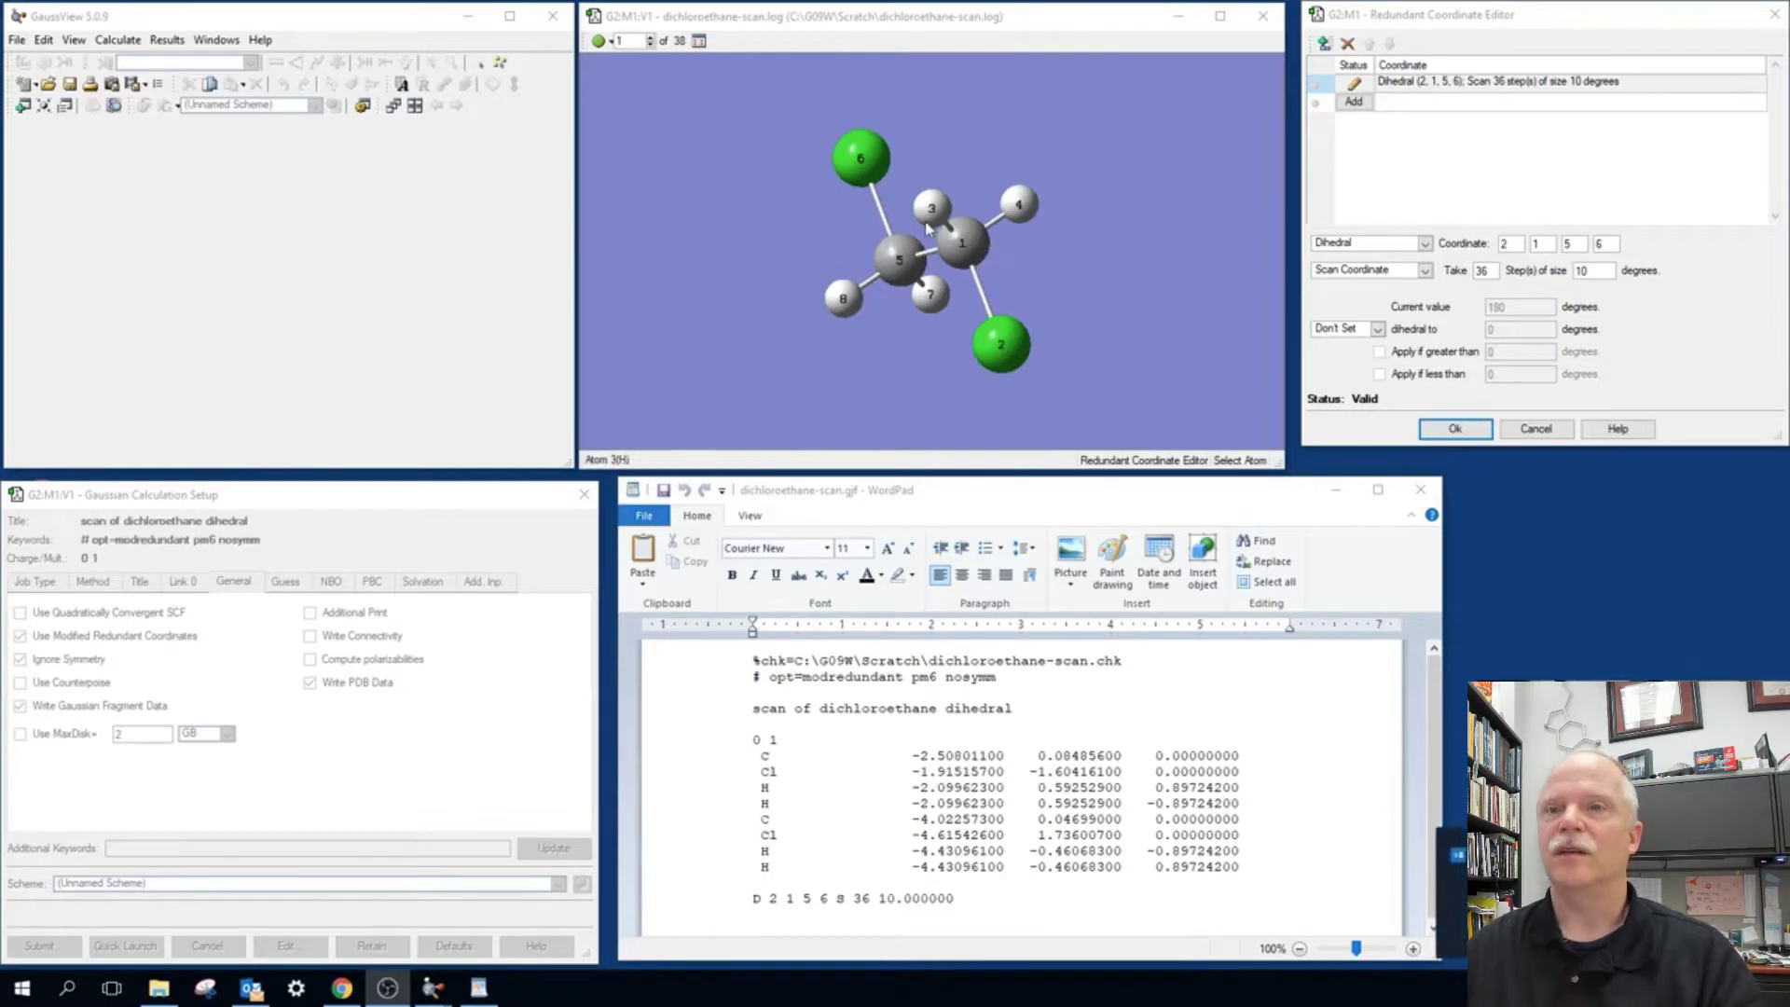
right_click(695, 214)
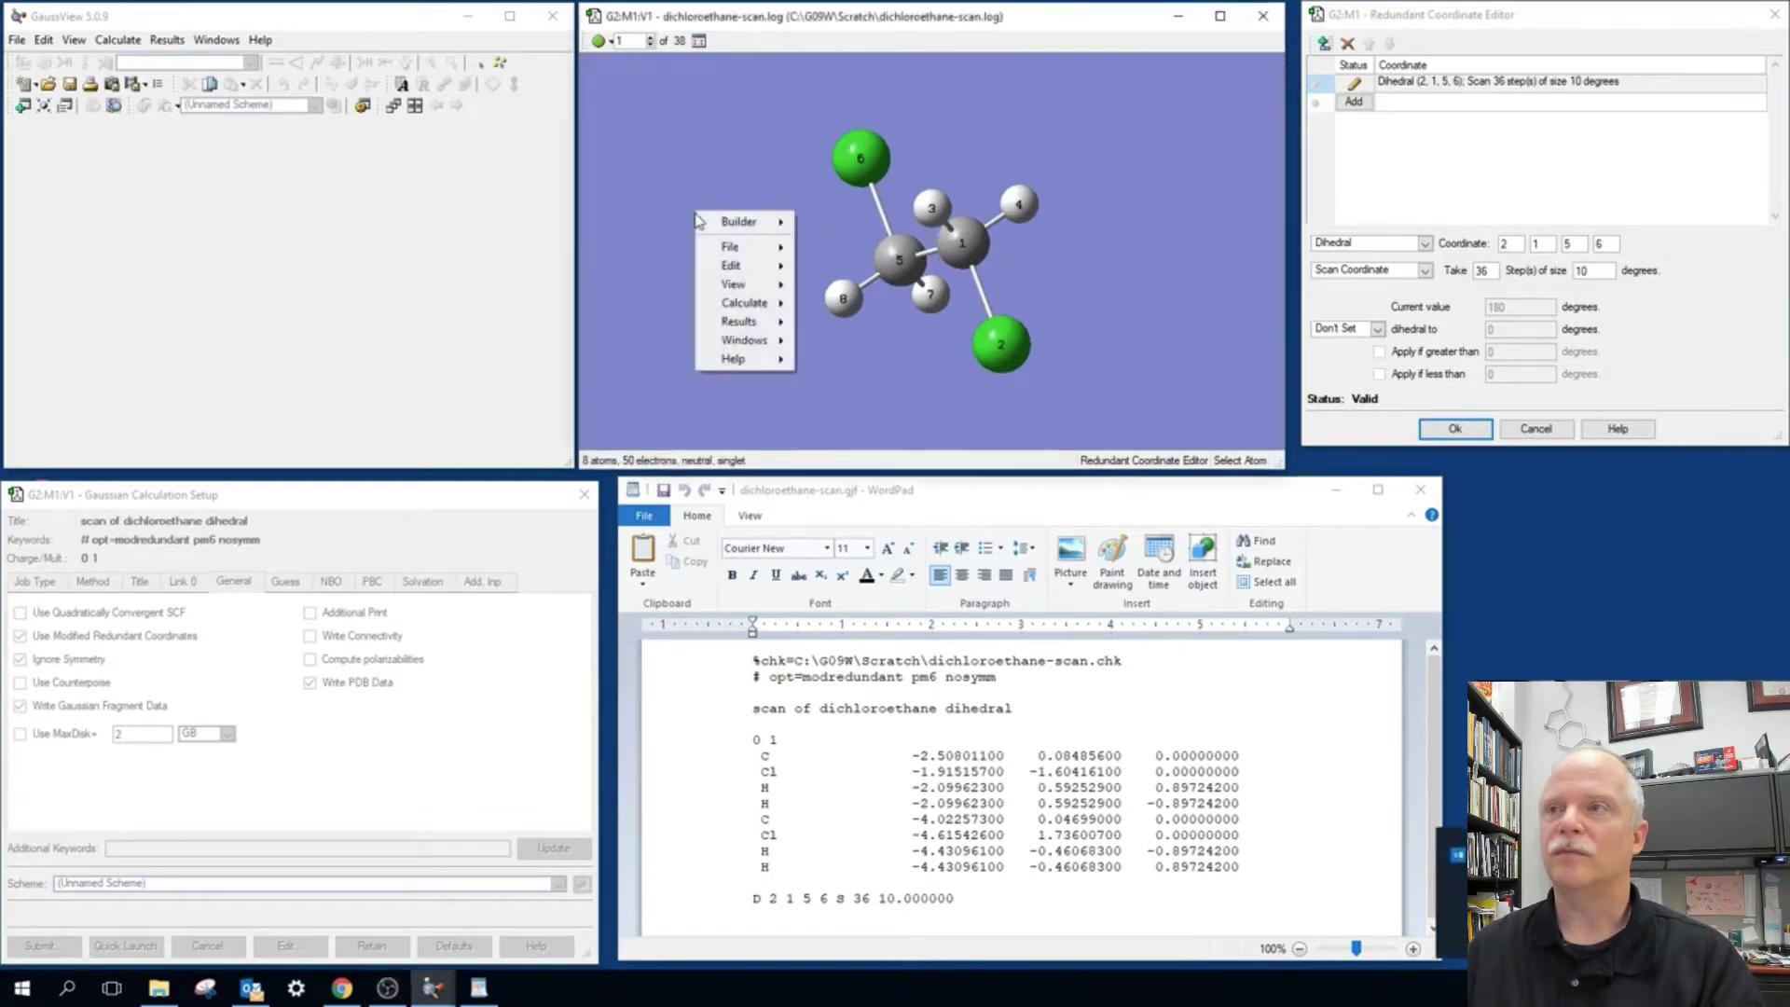
mouse_move(731, 286)
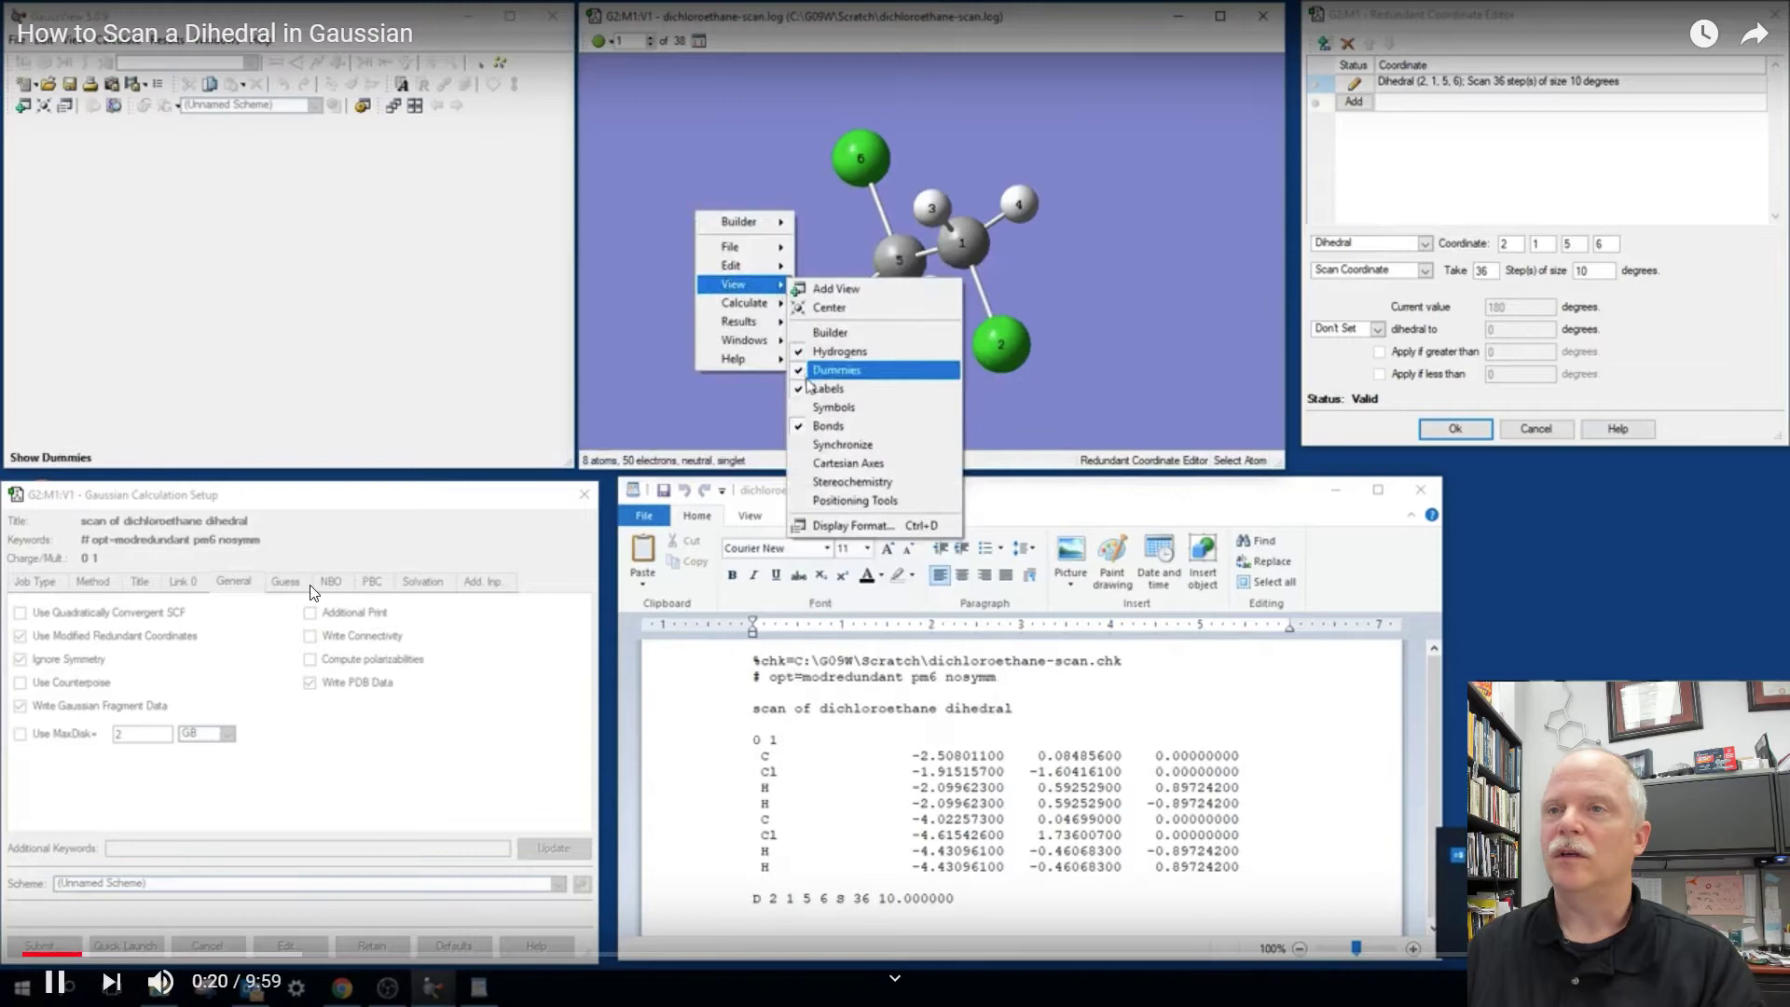
left_click(801, 394)
right_click(694, 221)
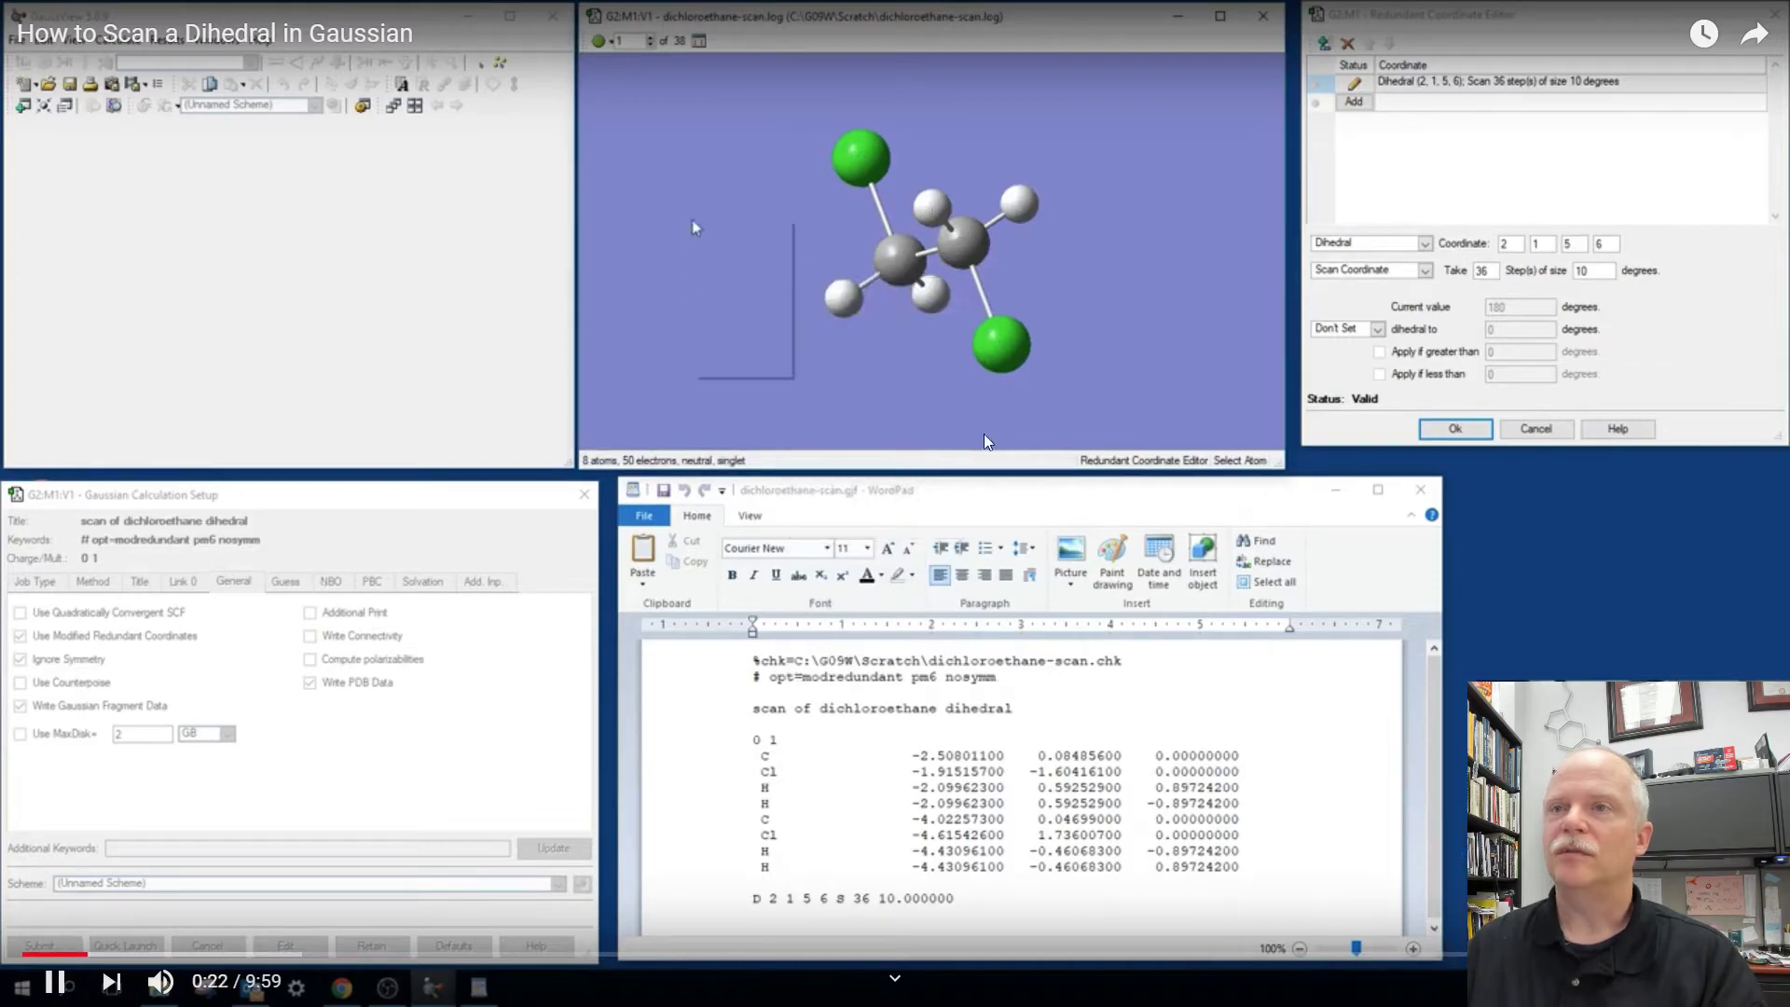
mouse_move(730, 292)
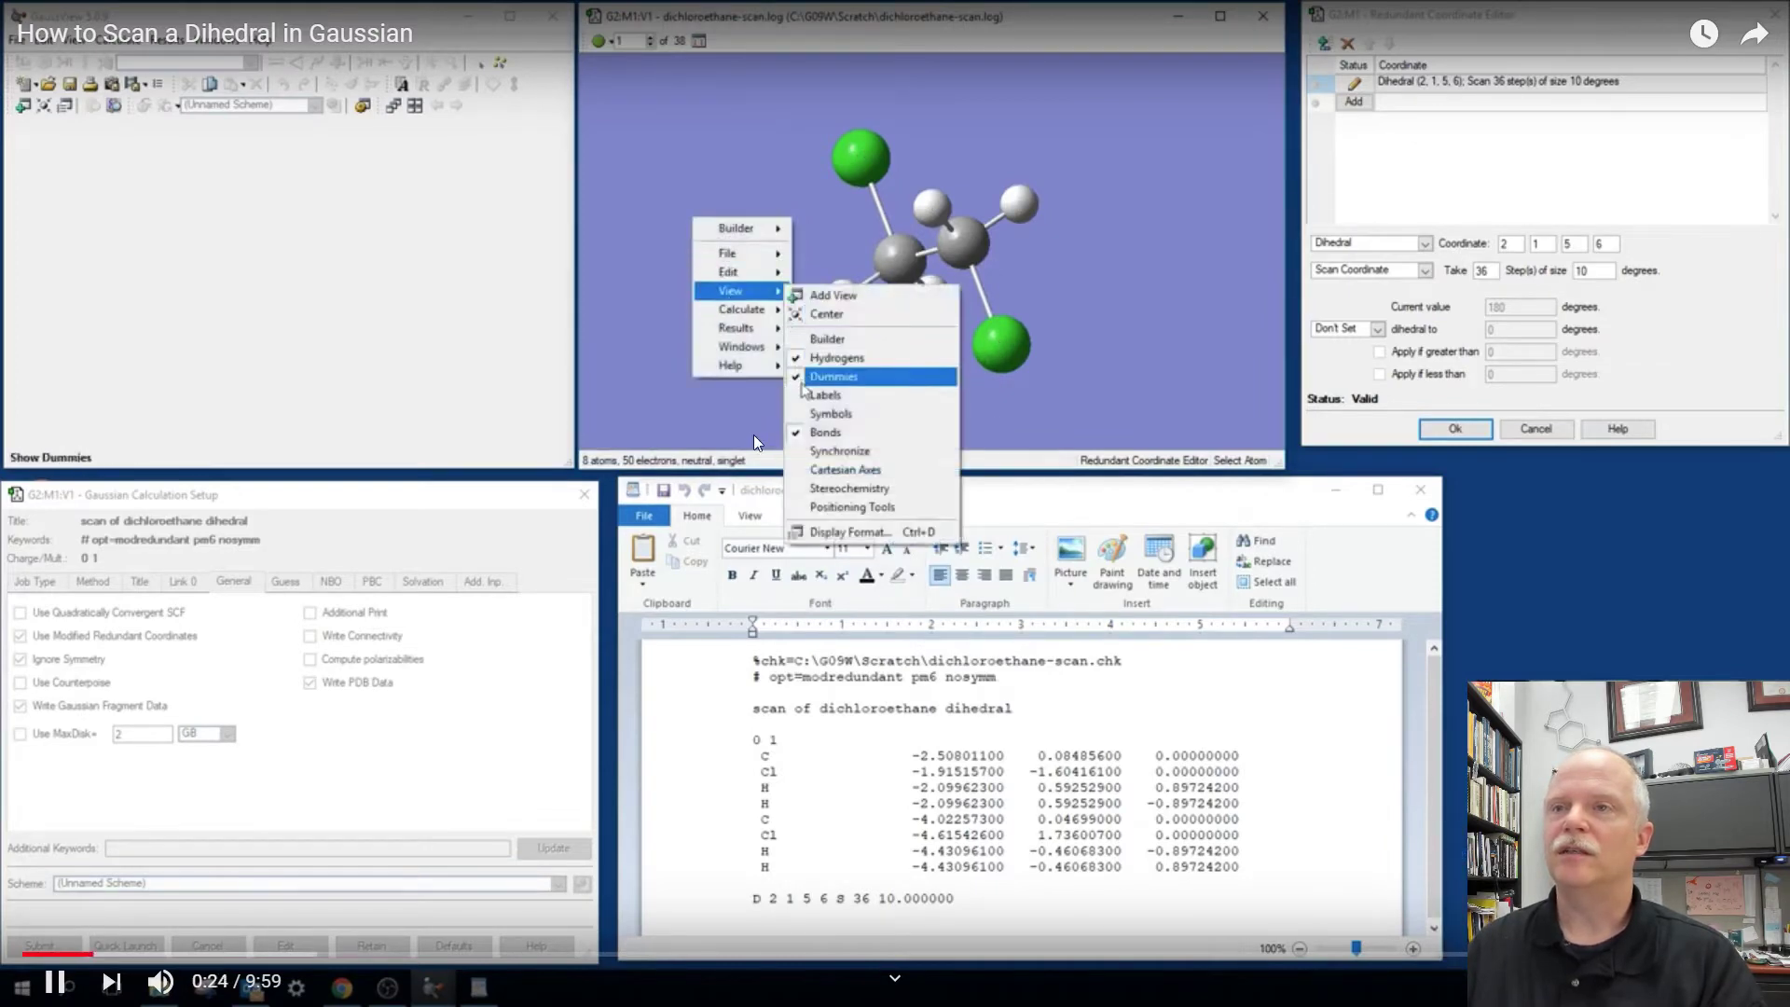
left_click(798, 395)
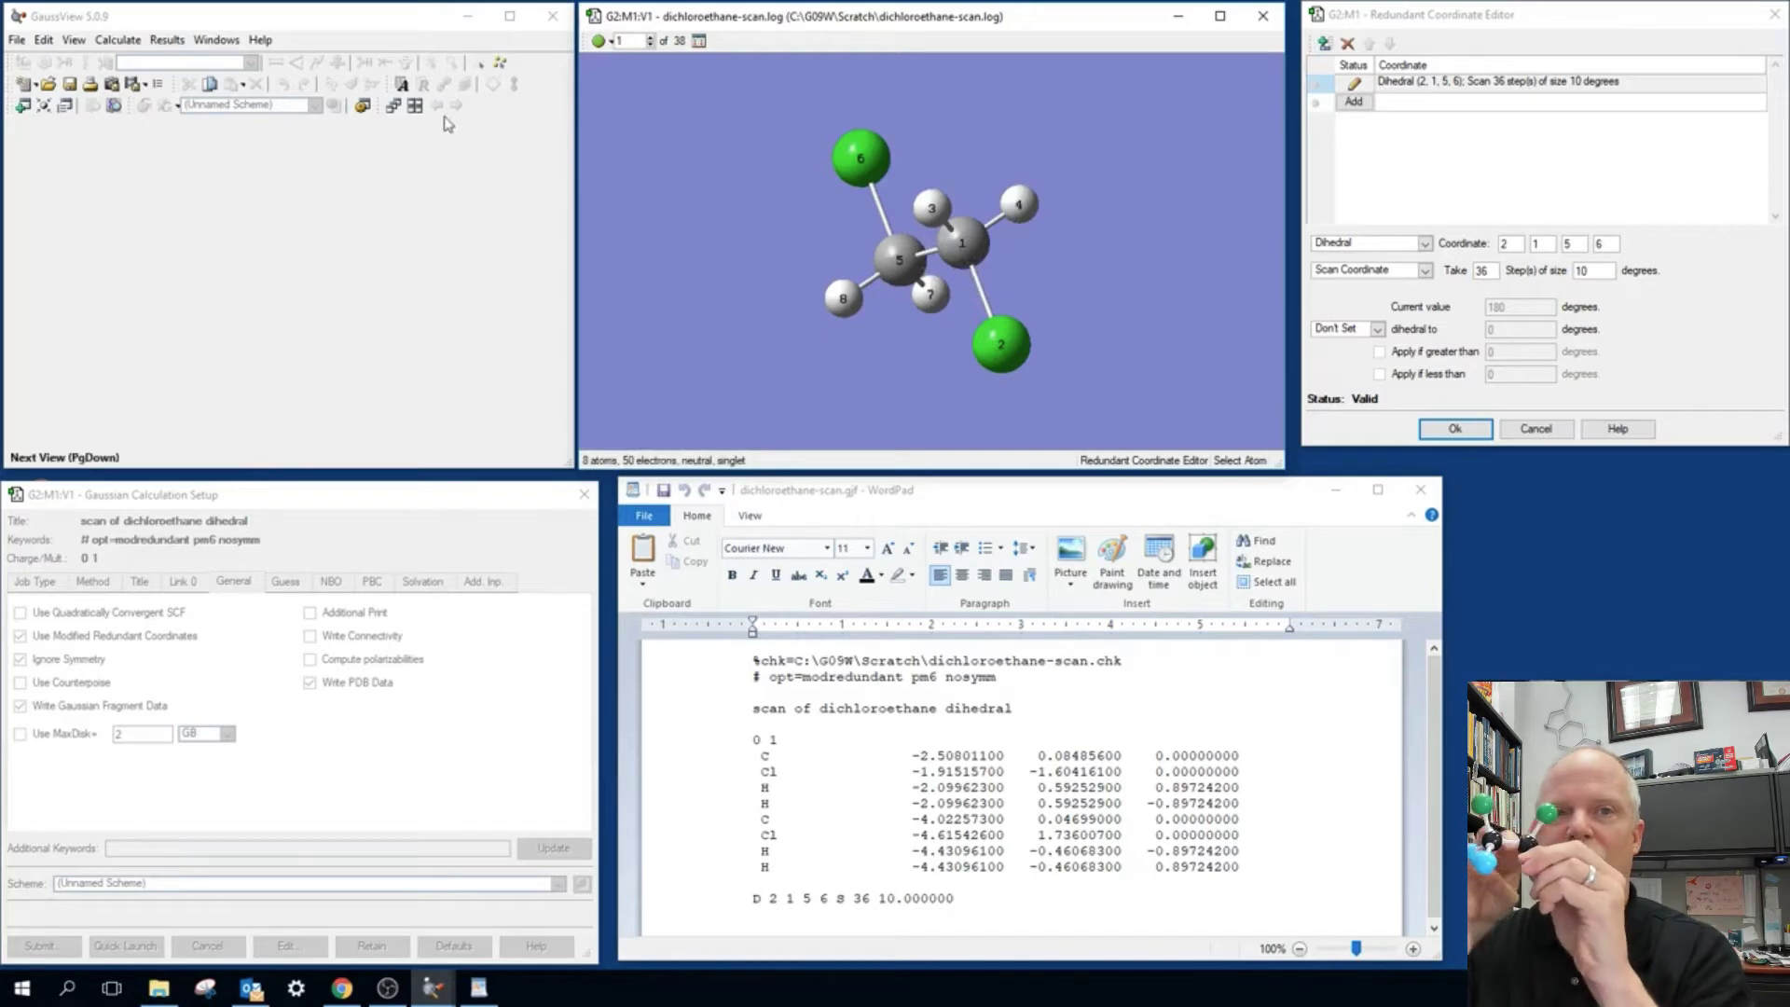
Keep the Dihedral coordinate set to be scanned, then jump the tutorial ahead to 2:08
left_click(44, 40)
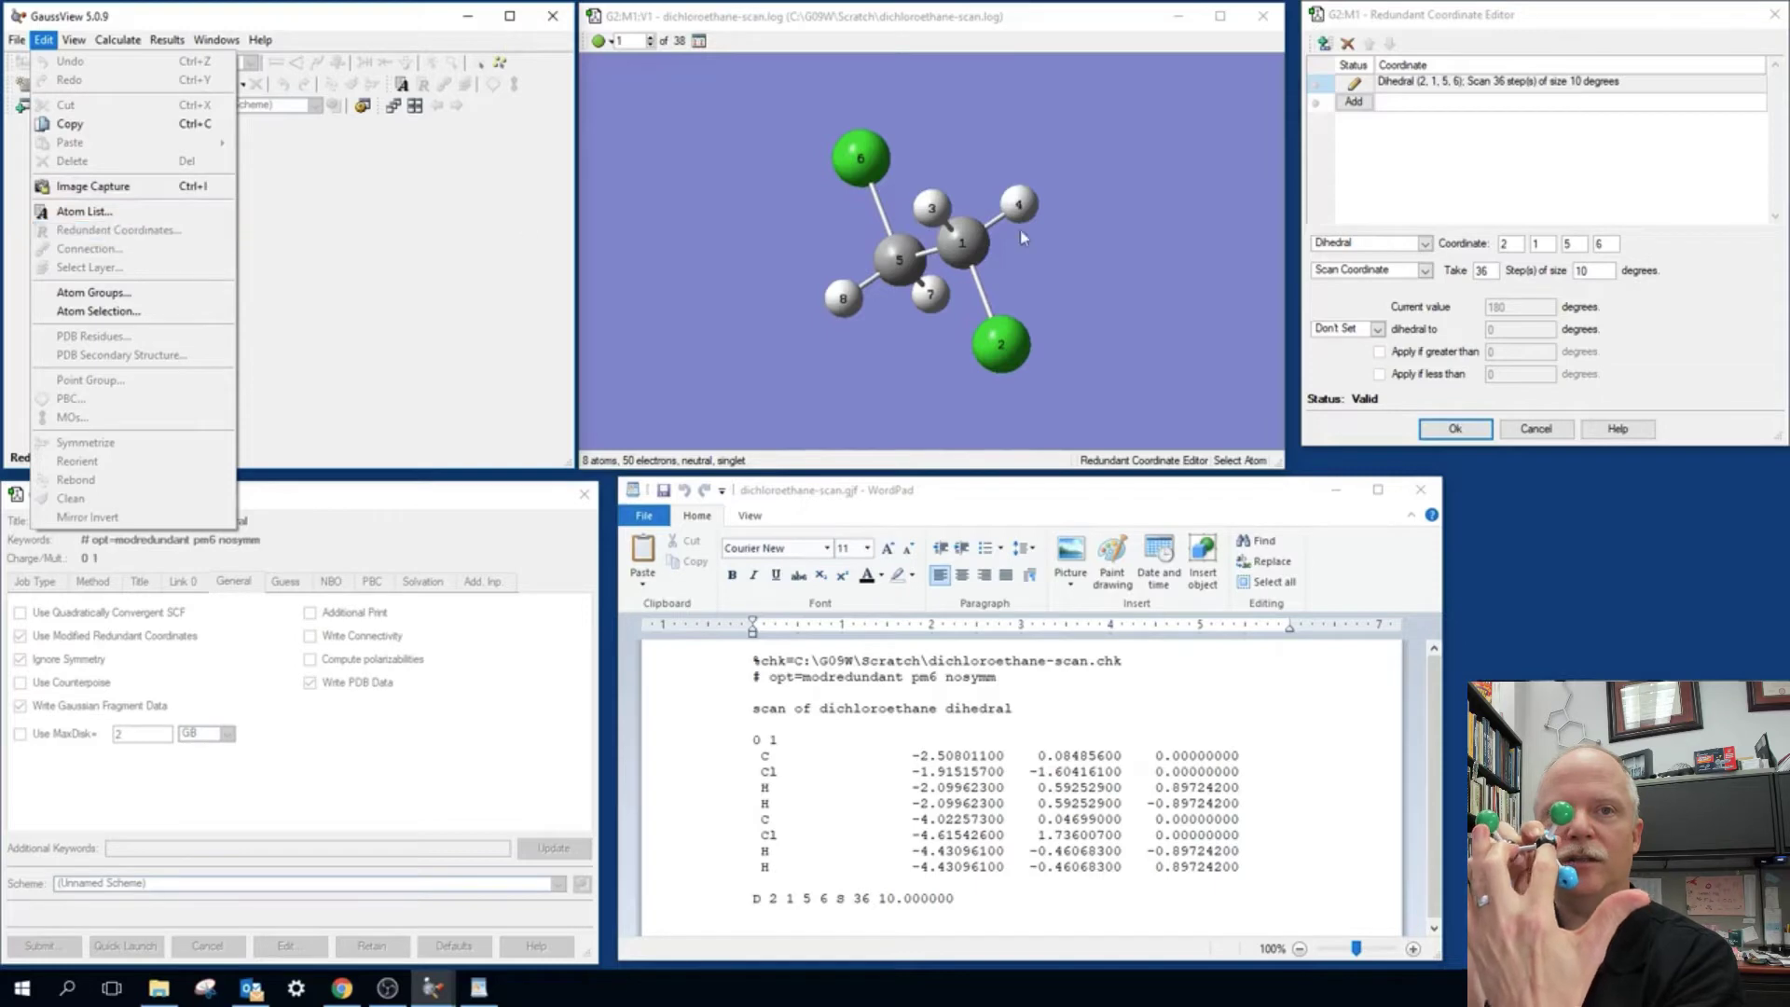
left_click(1445, 52)
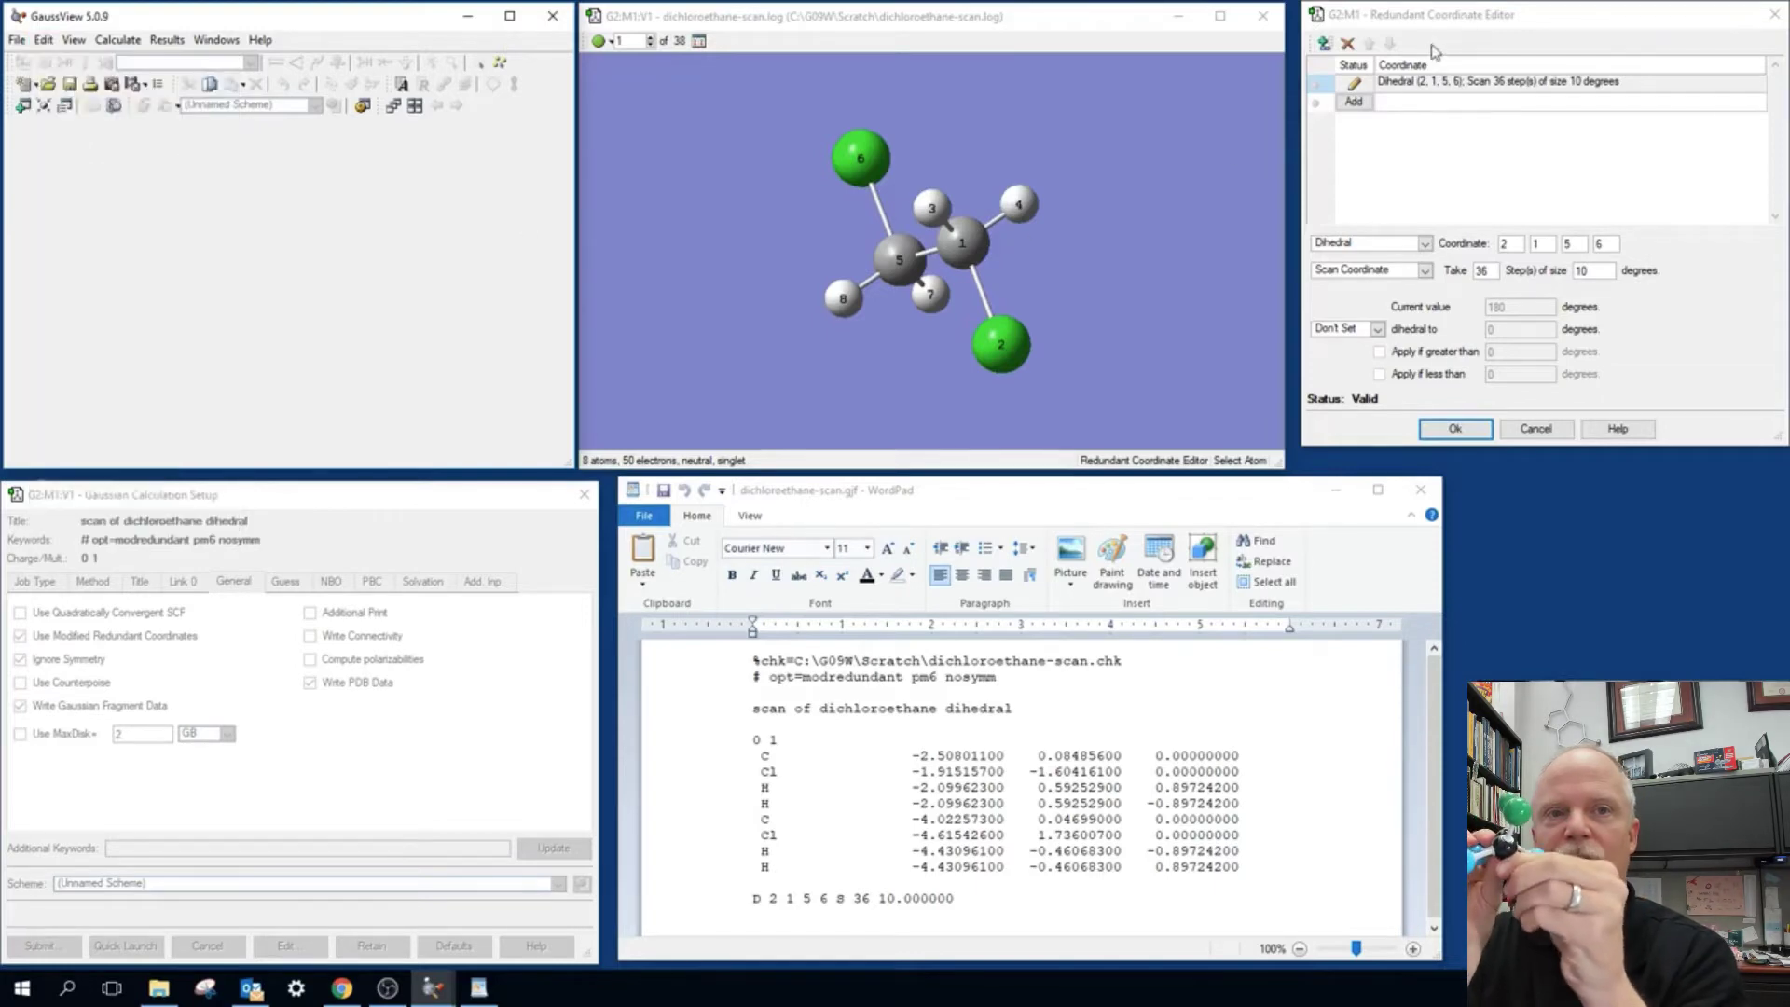
left_click(1426, 245)
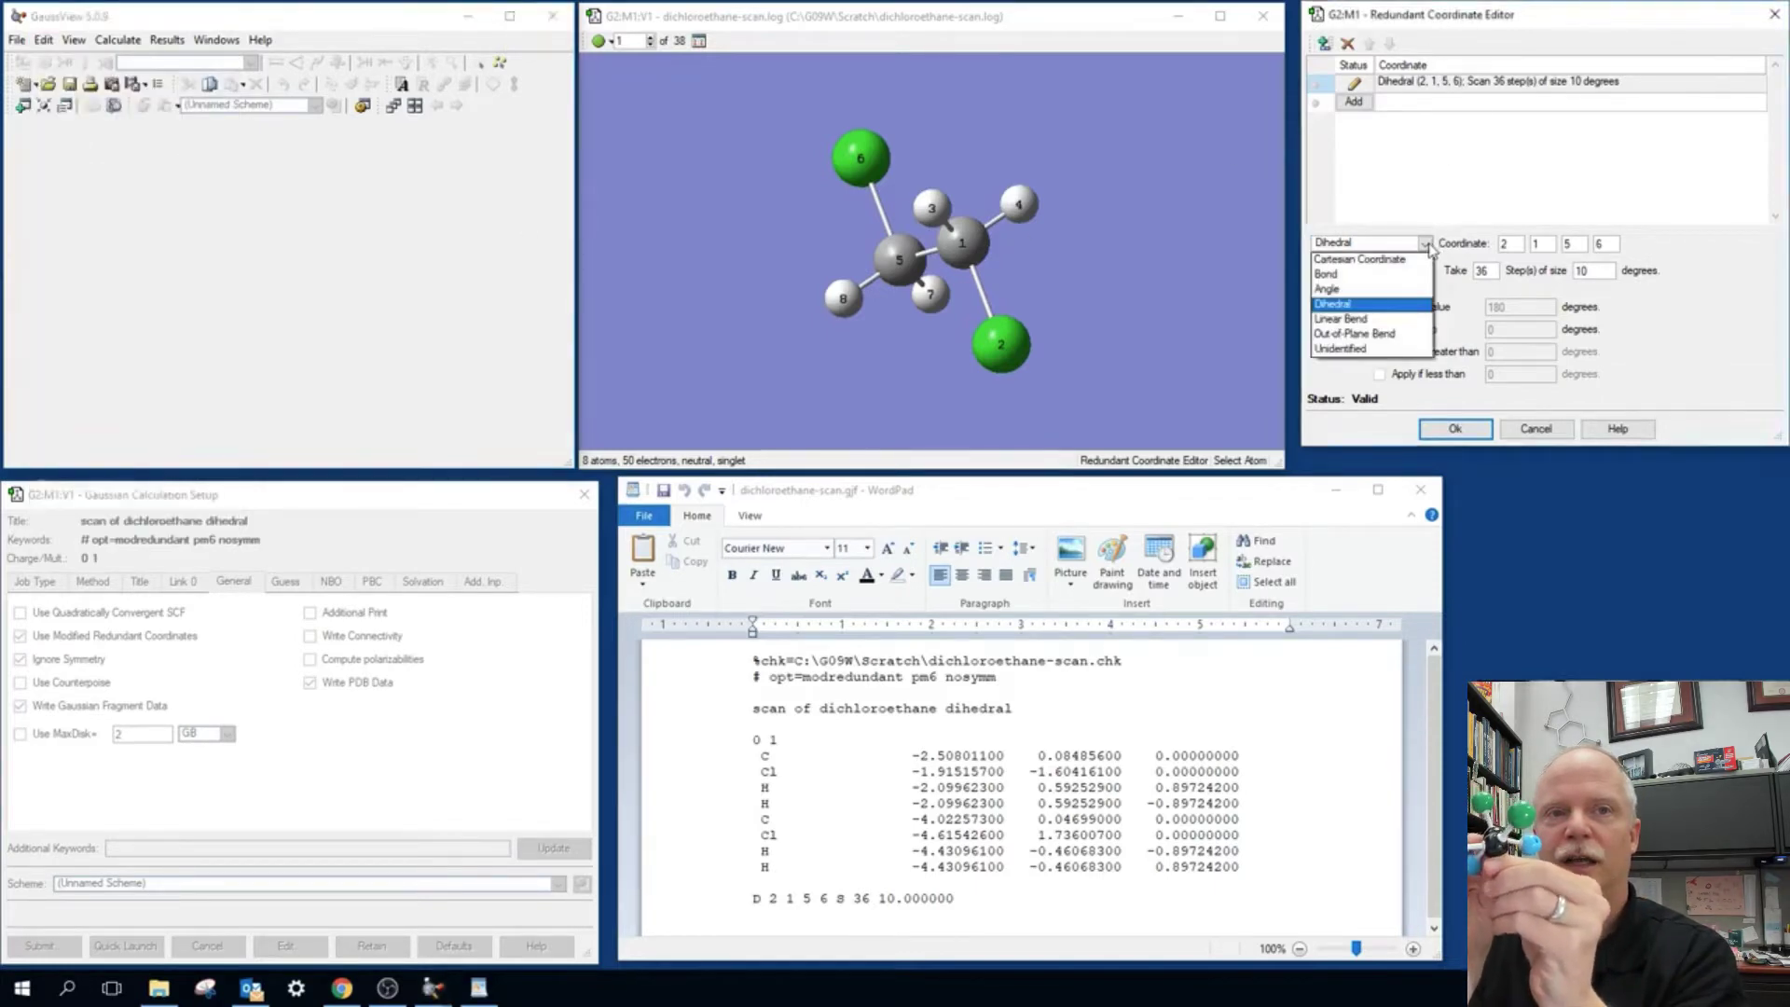
left_click(1354, 305)
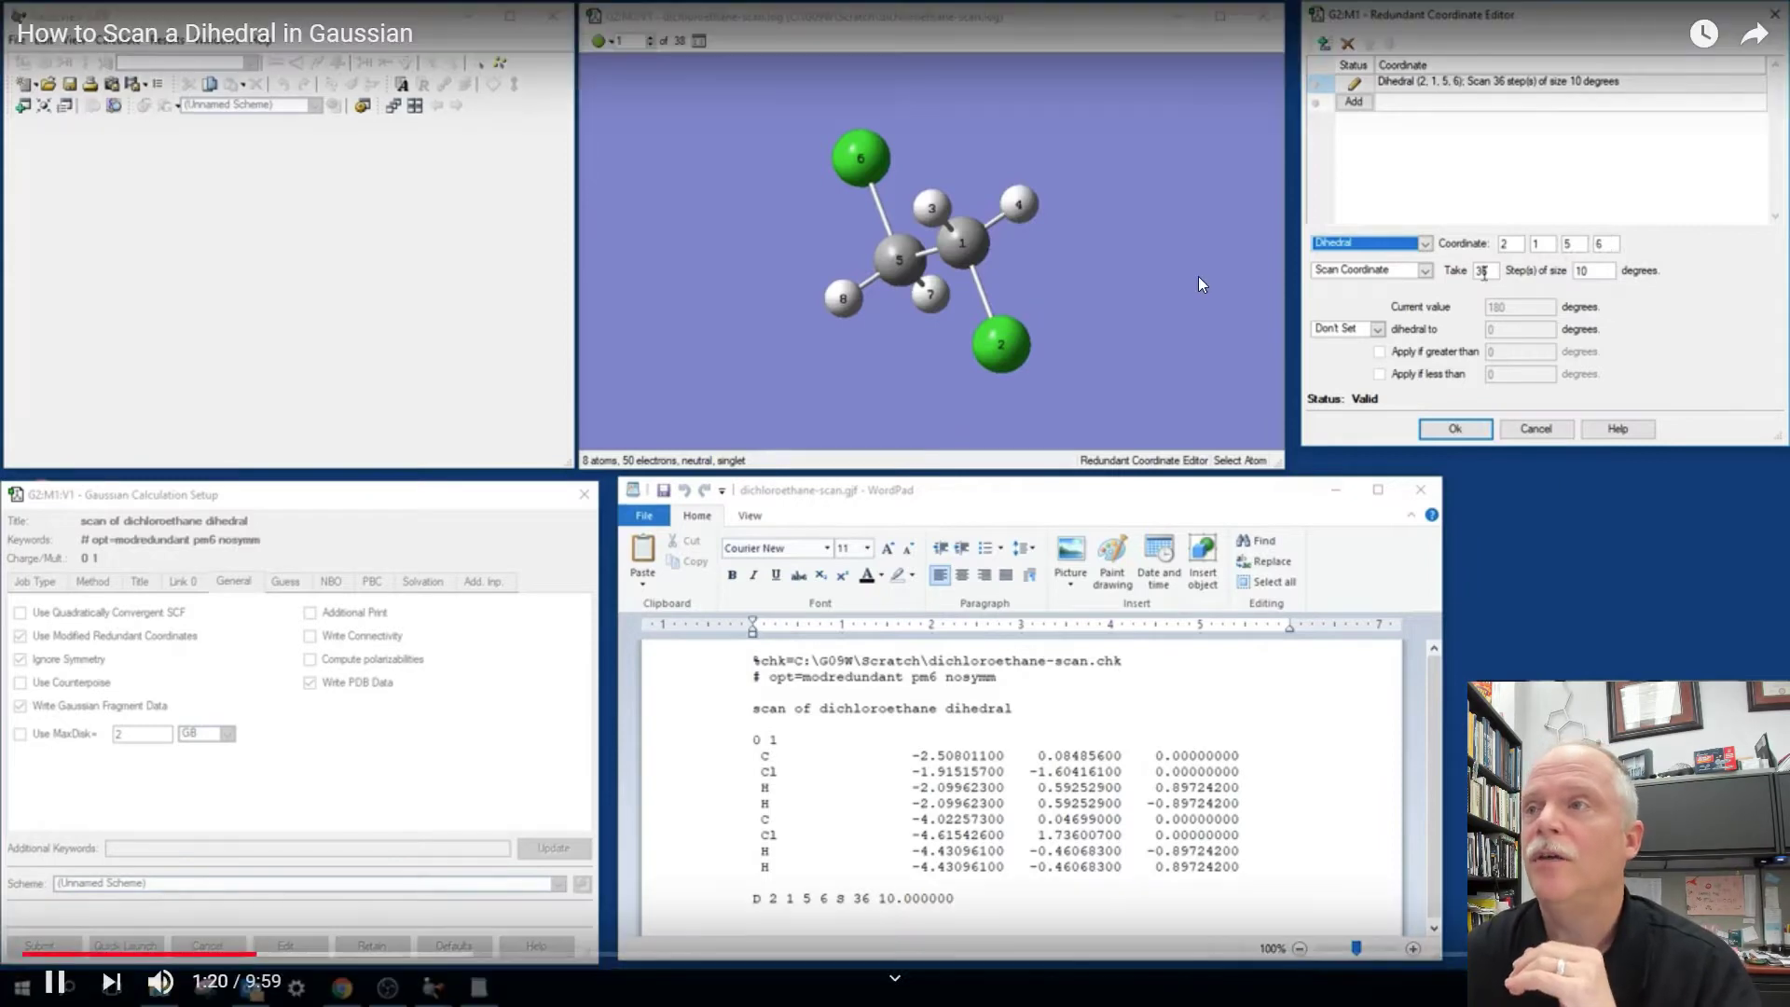
left_click(1425, 271)
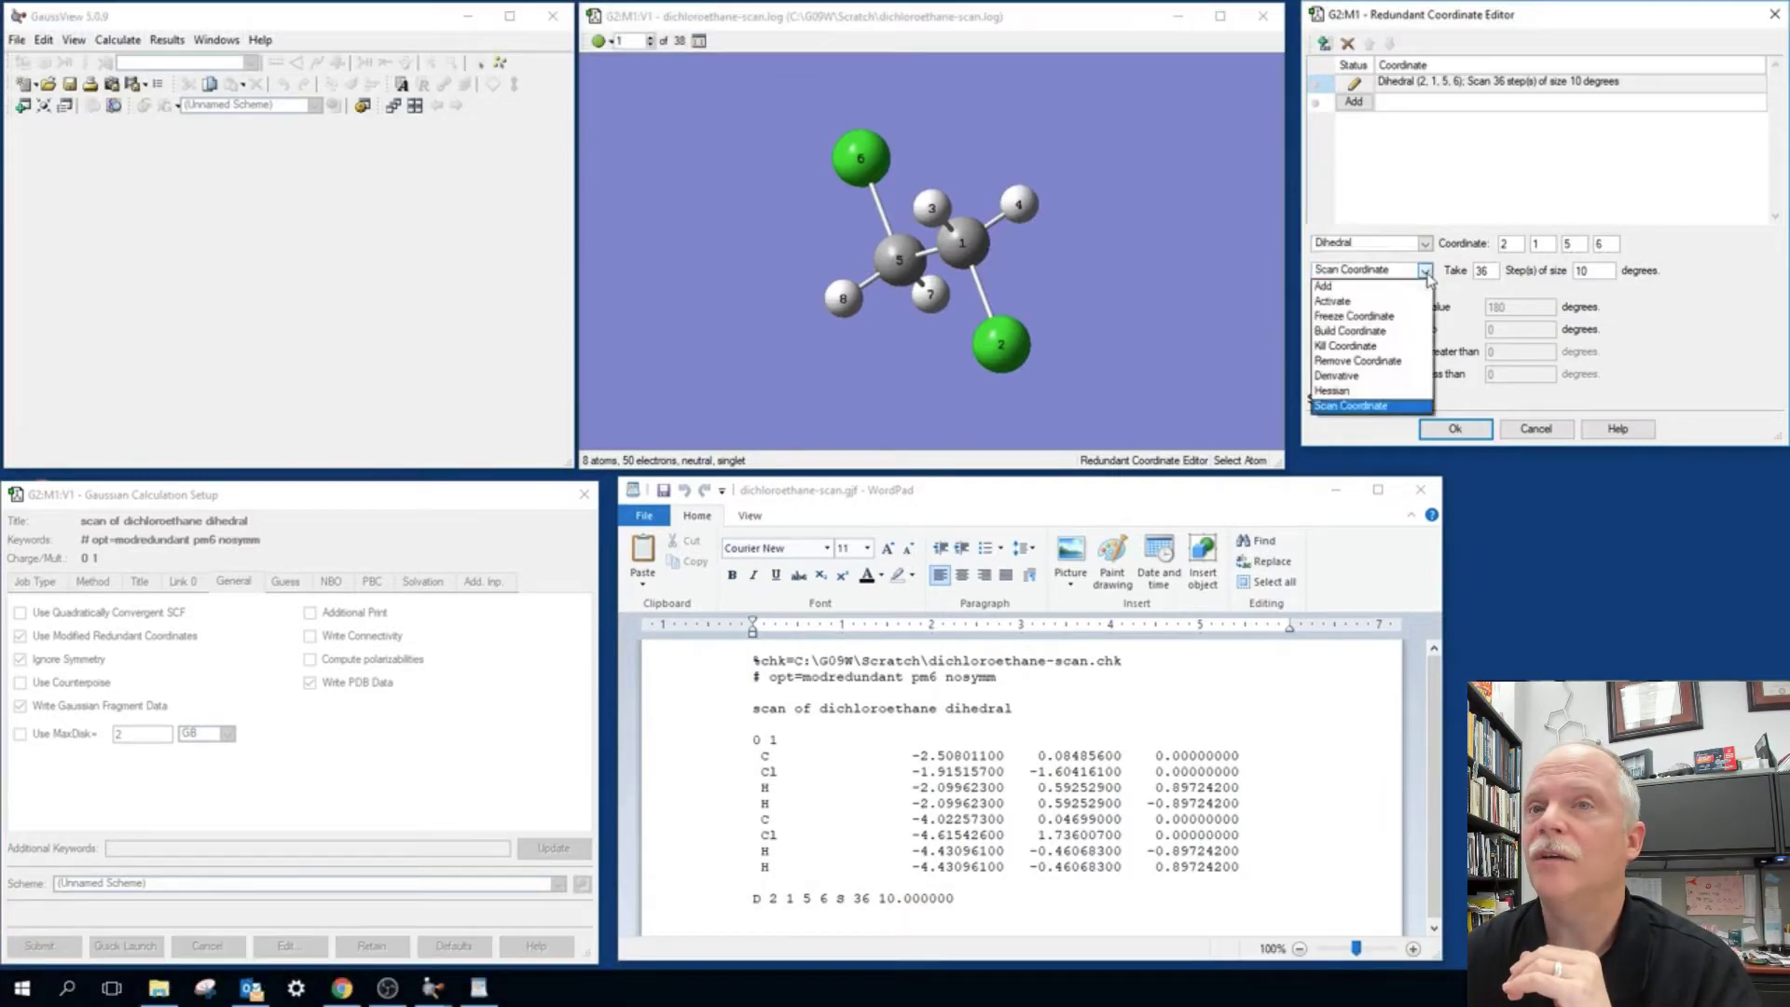
left_click(1365, 410)
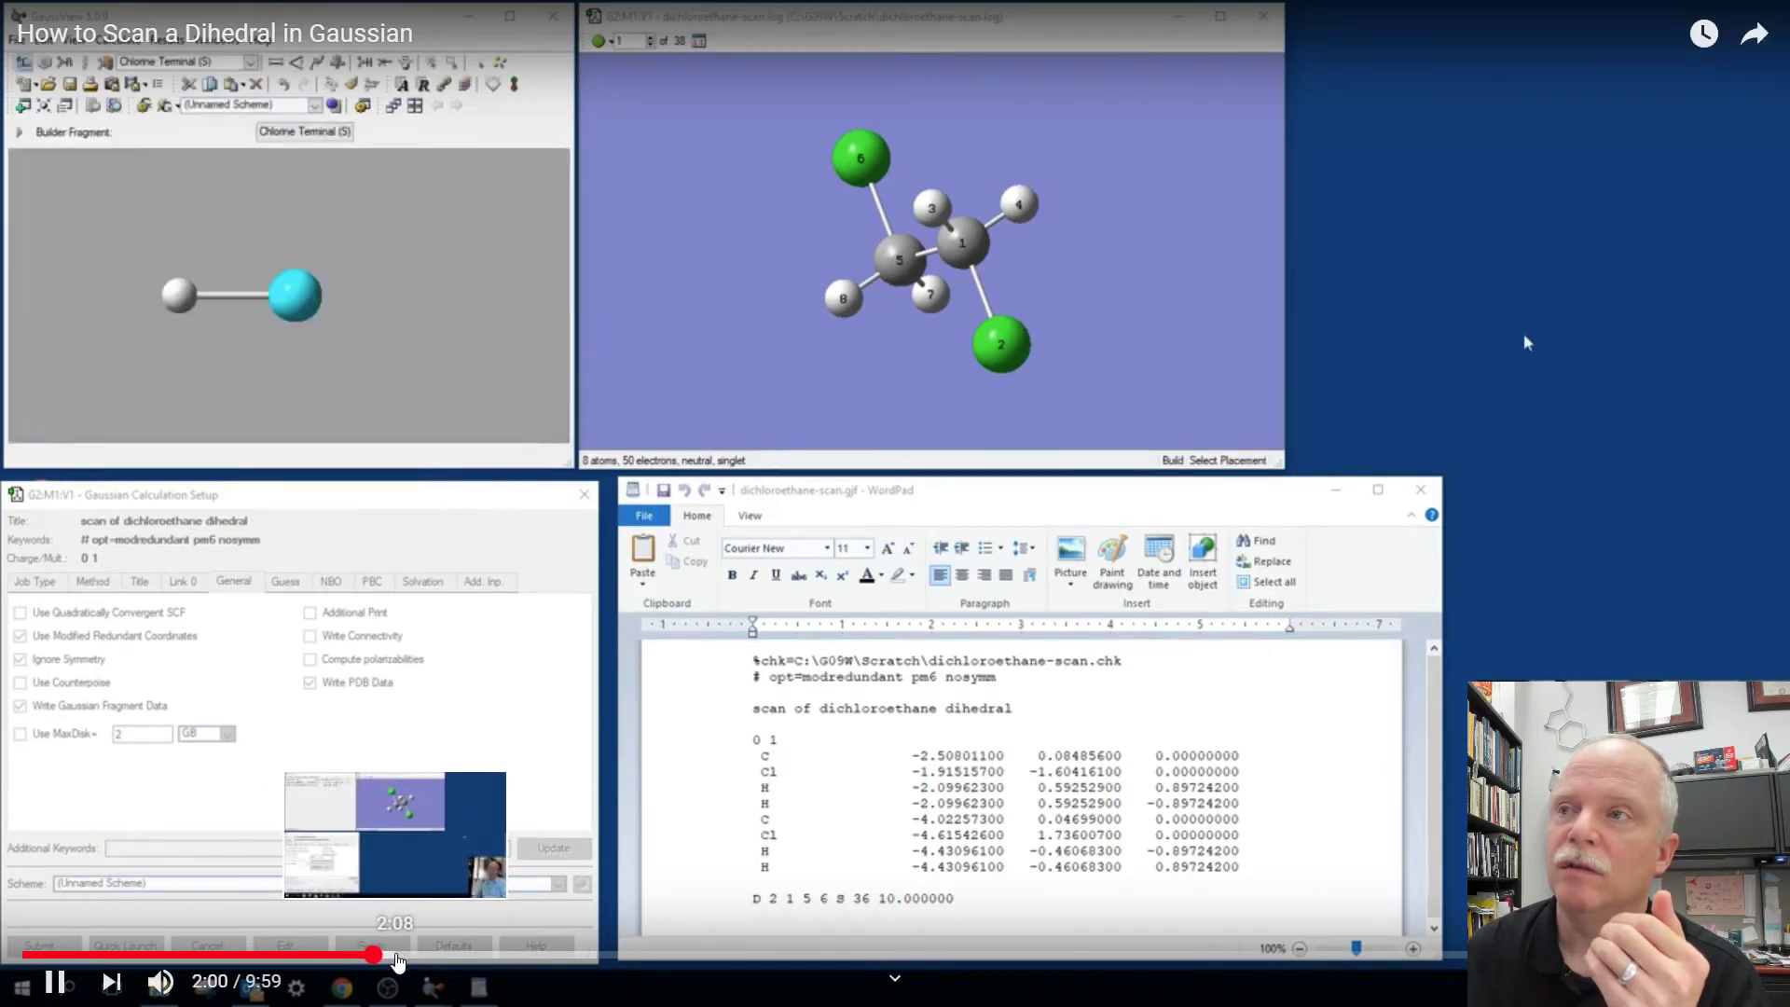
left_click(397, 961)
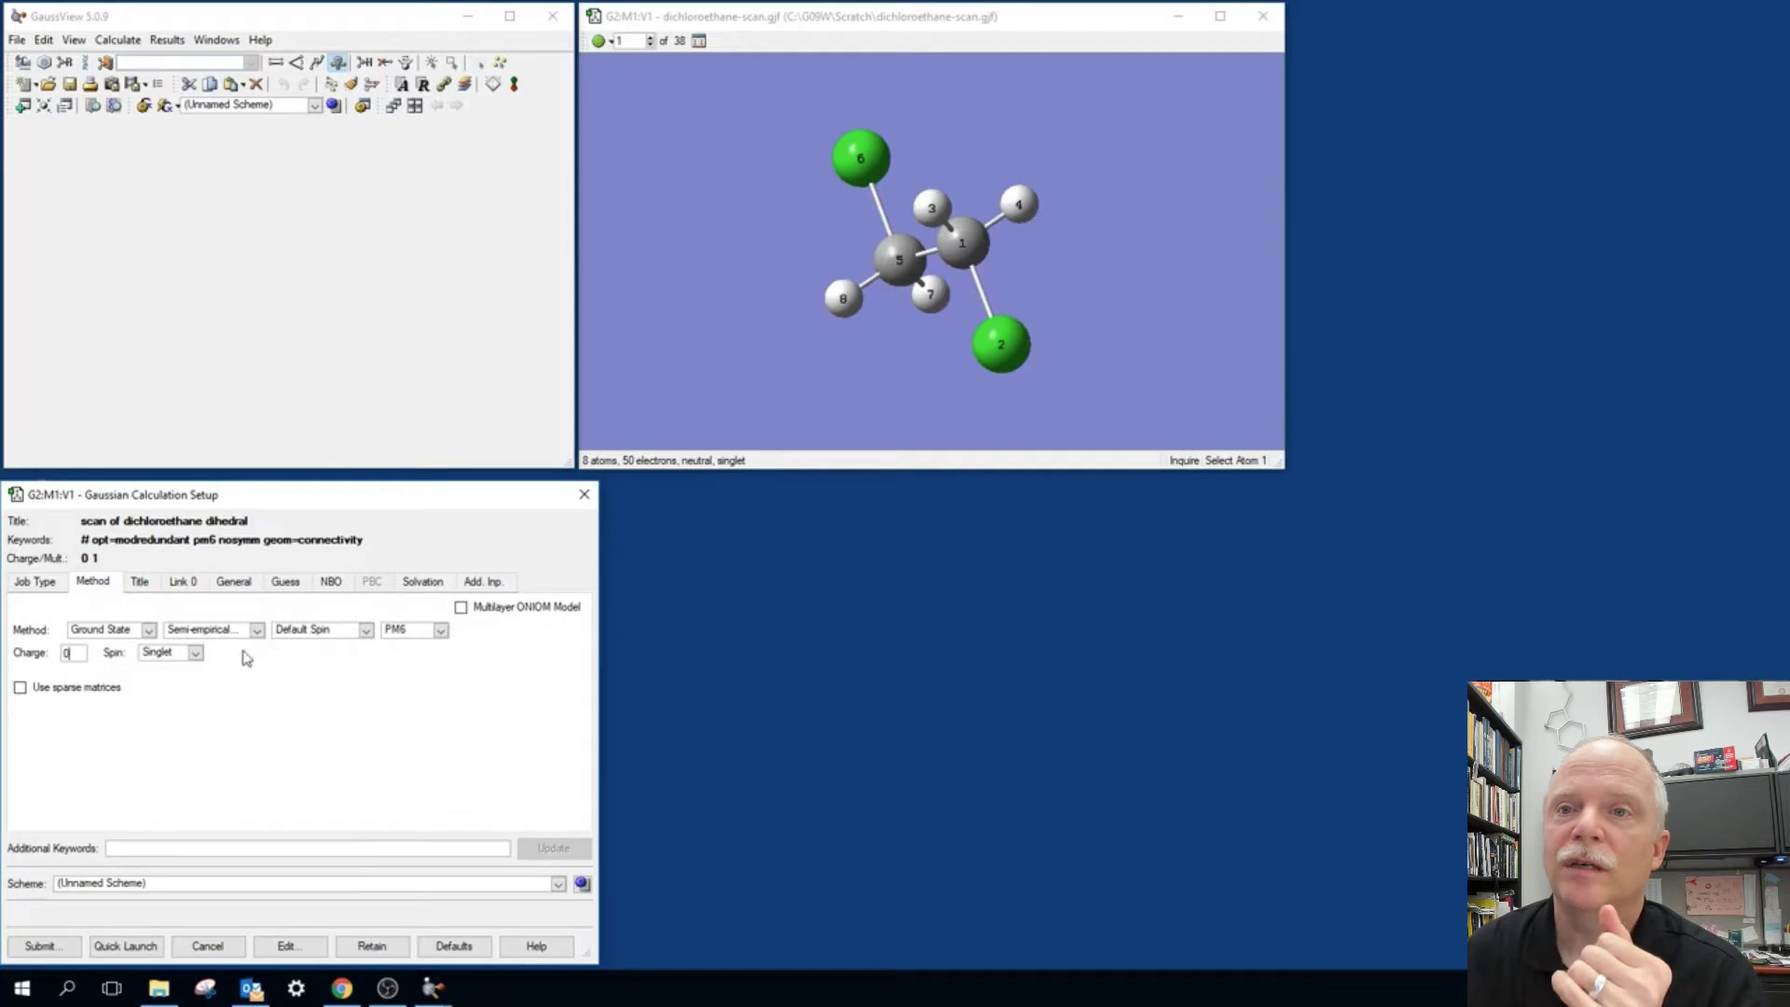
Uncheck Write Connectivity on the General tab so the route reads # opt=modredundant pm6 nosymm
left_click(145, 583)
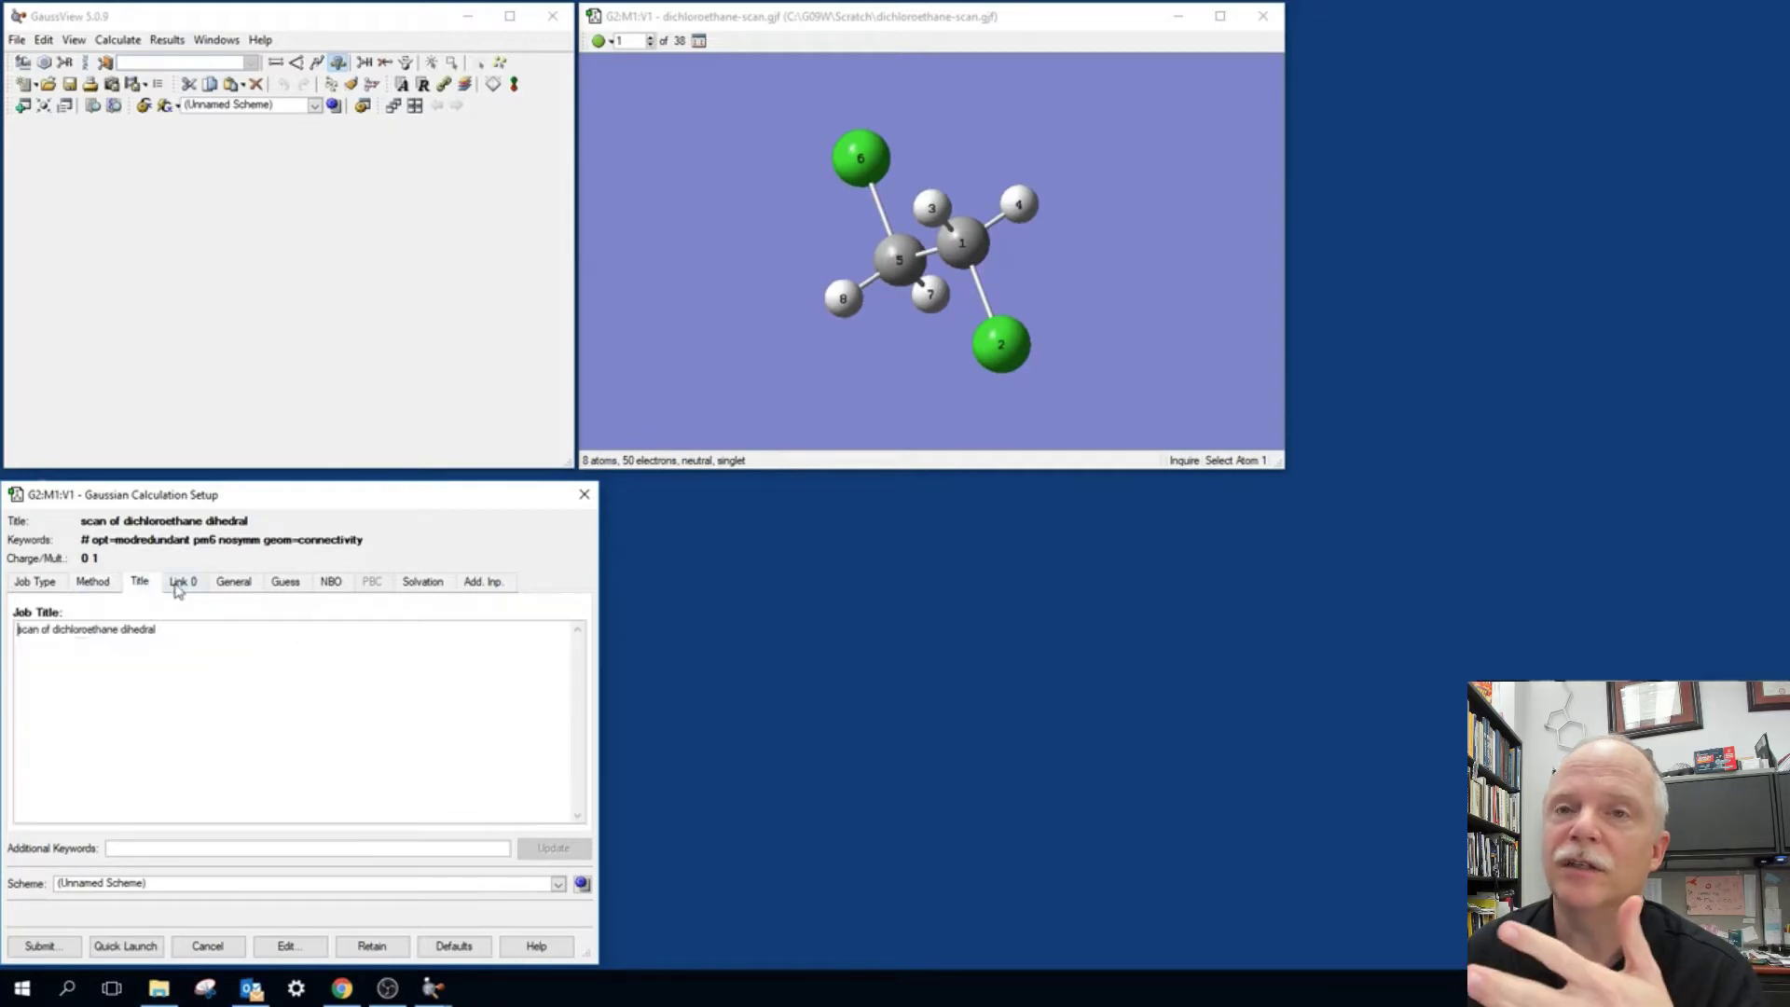
left_click(183, 583)
left_click(233, 582)
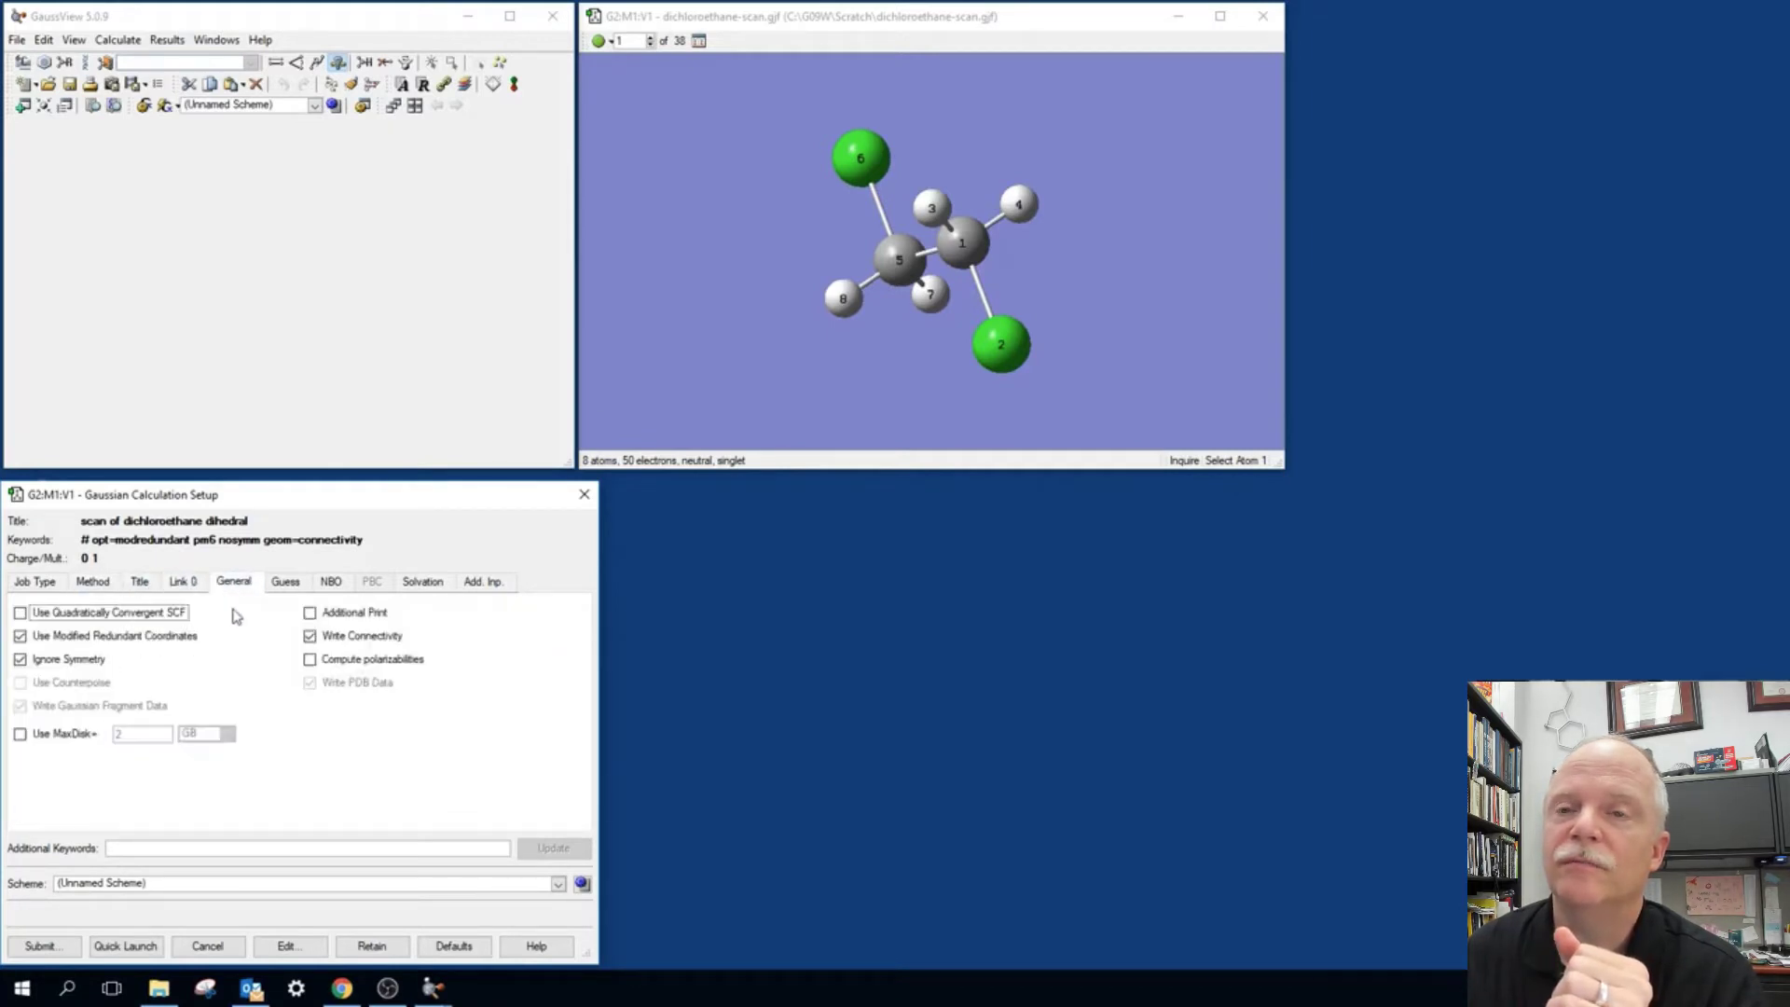
left_click(311, 638)
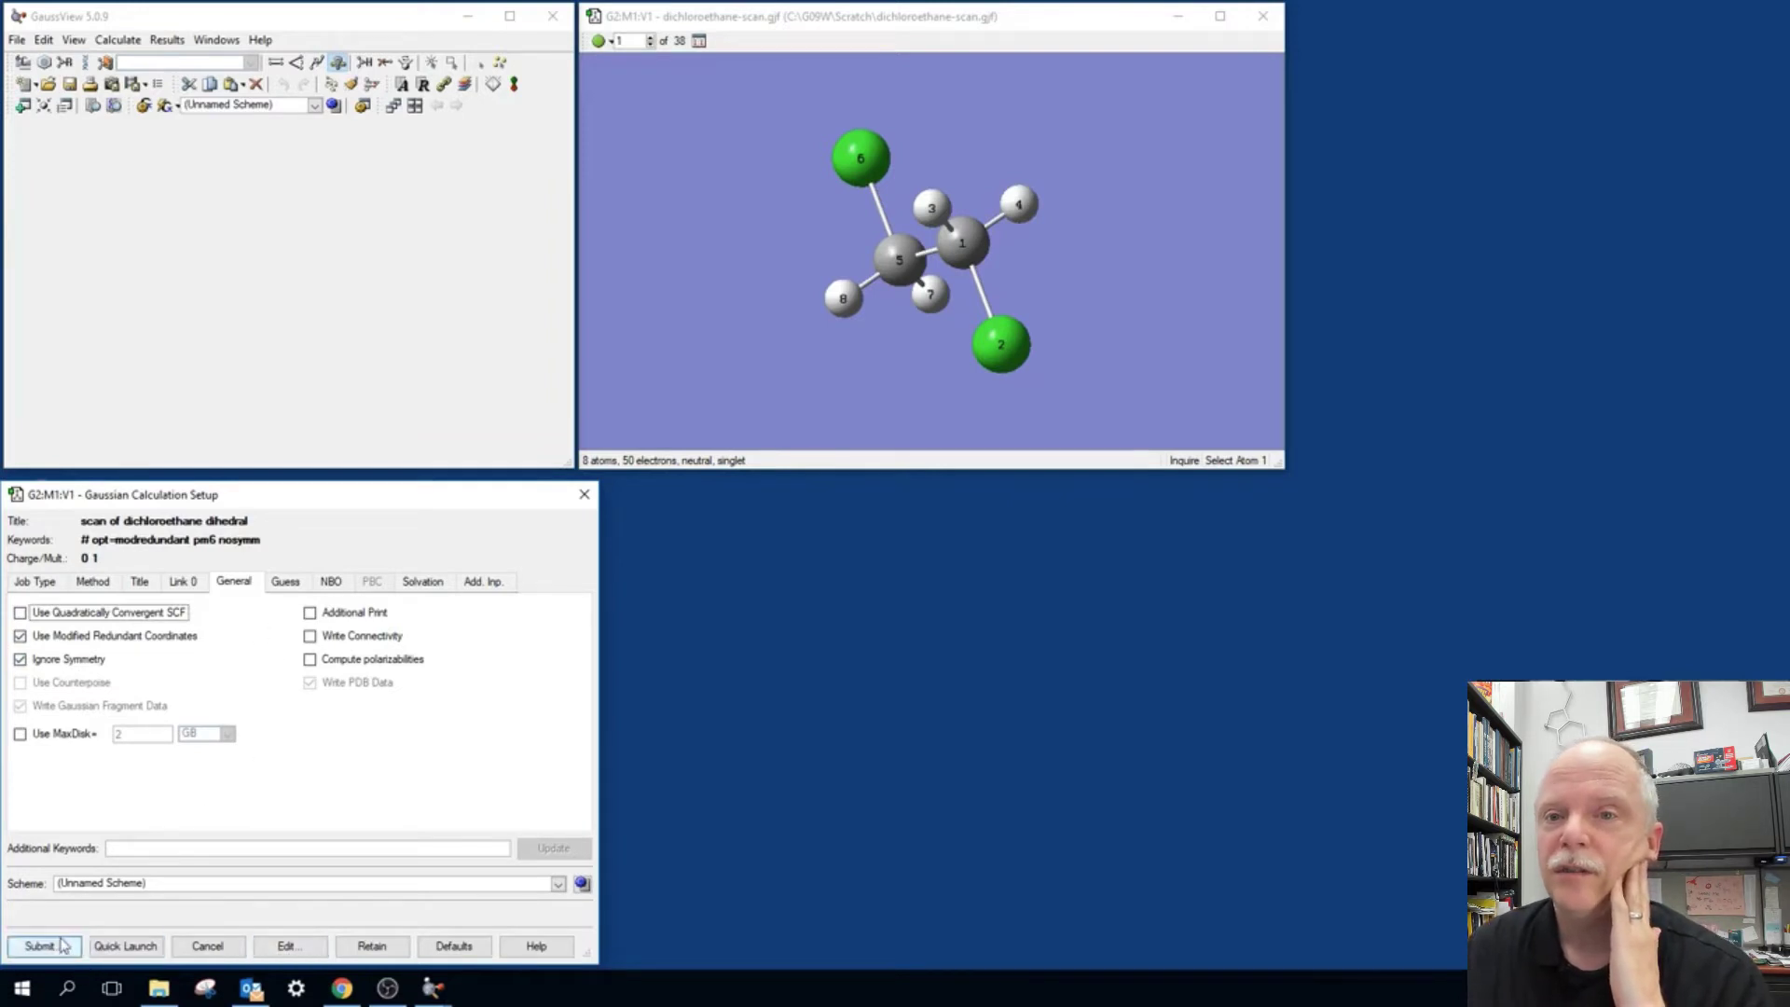
Open the dichloroethane-scan.gjf input in WordPad with Edit..., overwriting the existing file
left_click(286, 946)
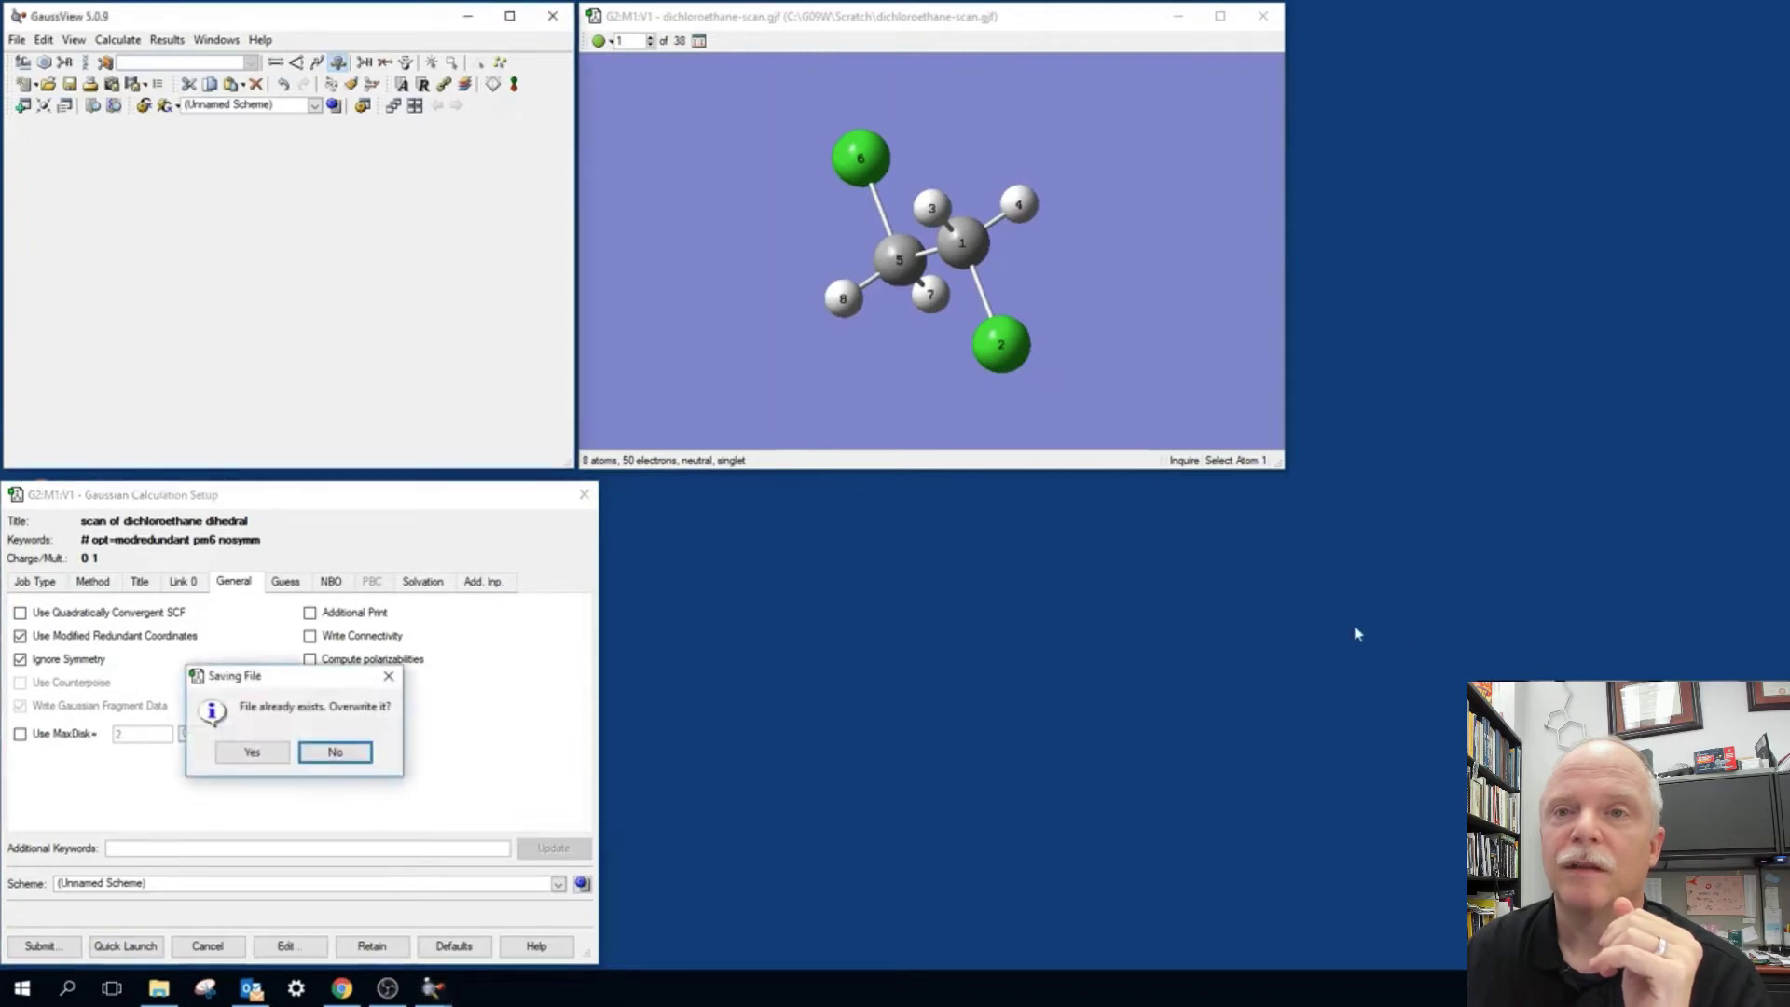
left_click(252, 751)
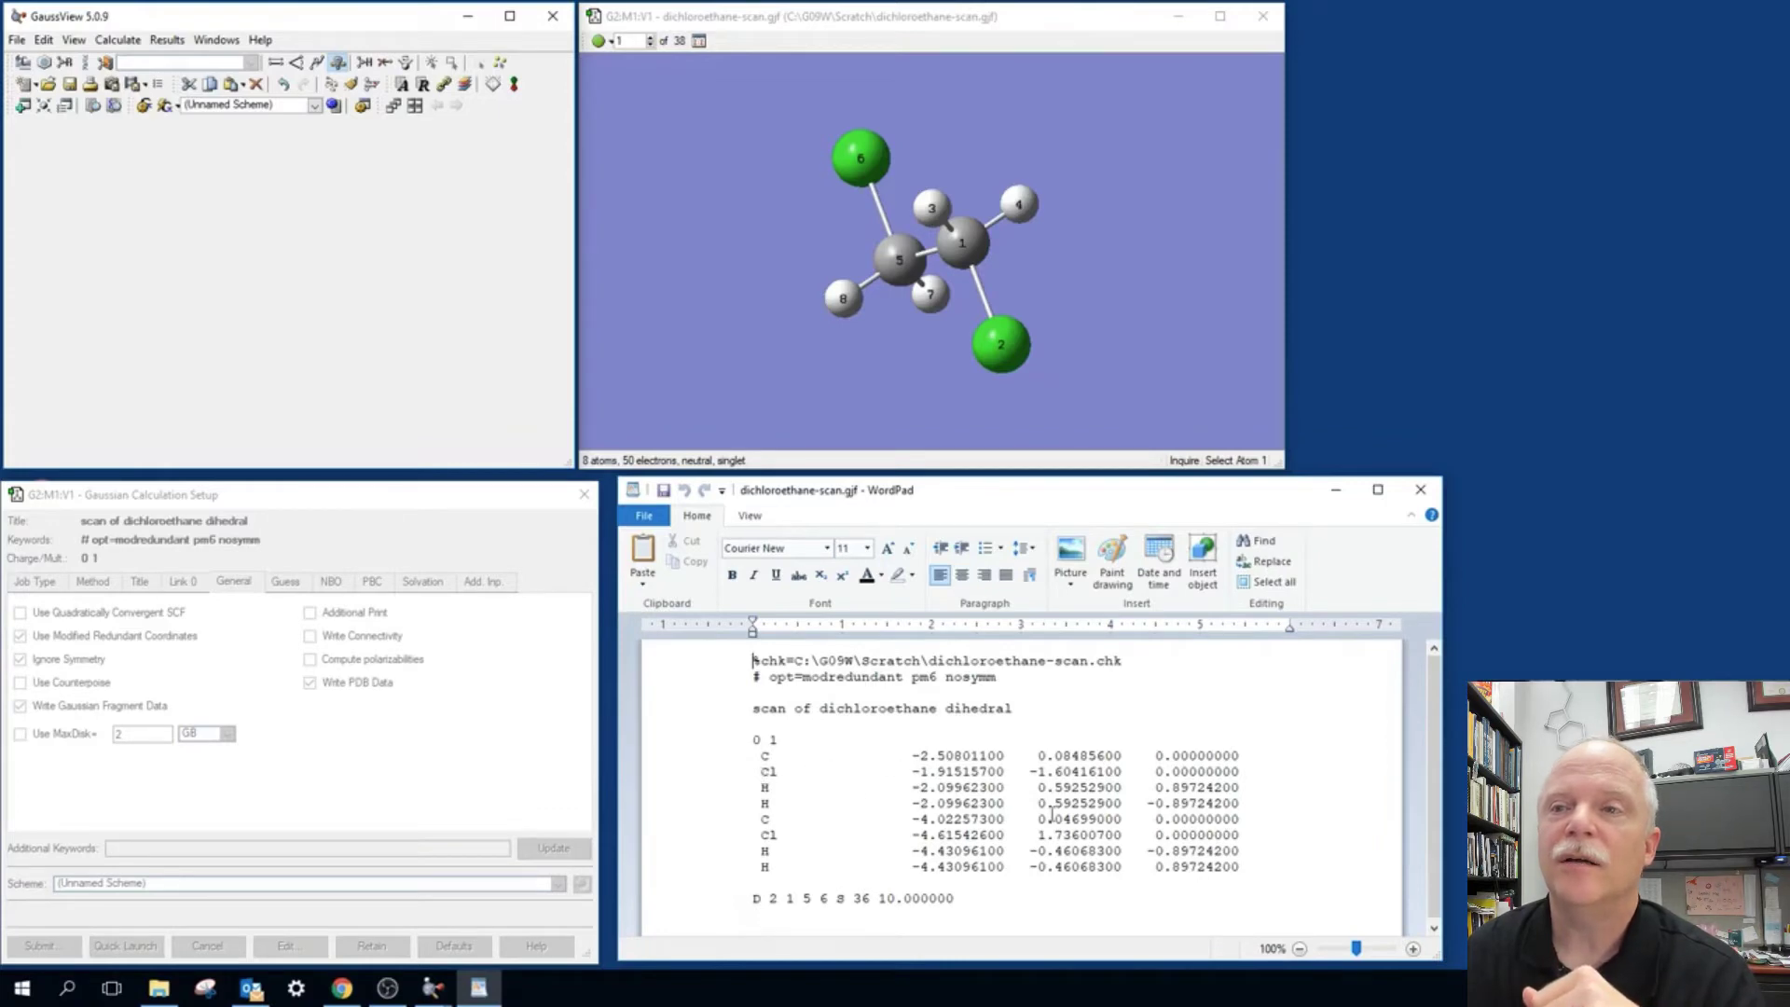
Inspect the scan line D 2 1 5 6 S 36 10.000000, highlighting the 36-step count
left_click(743, 902)
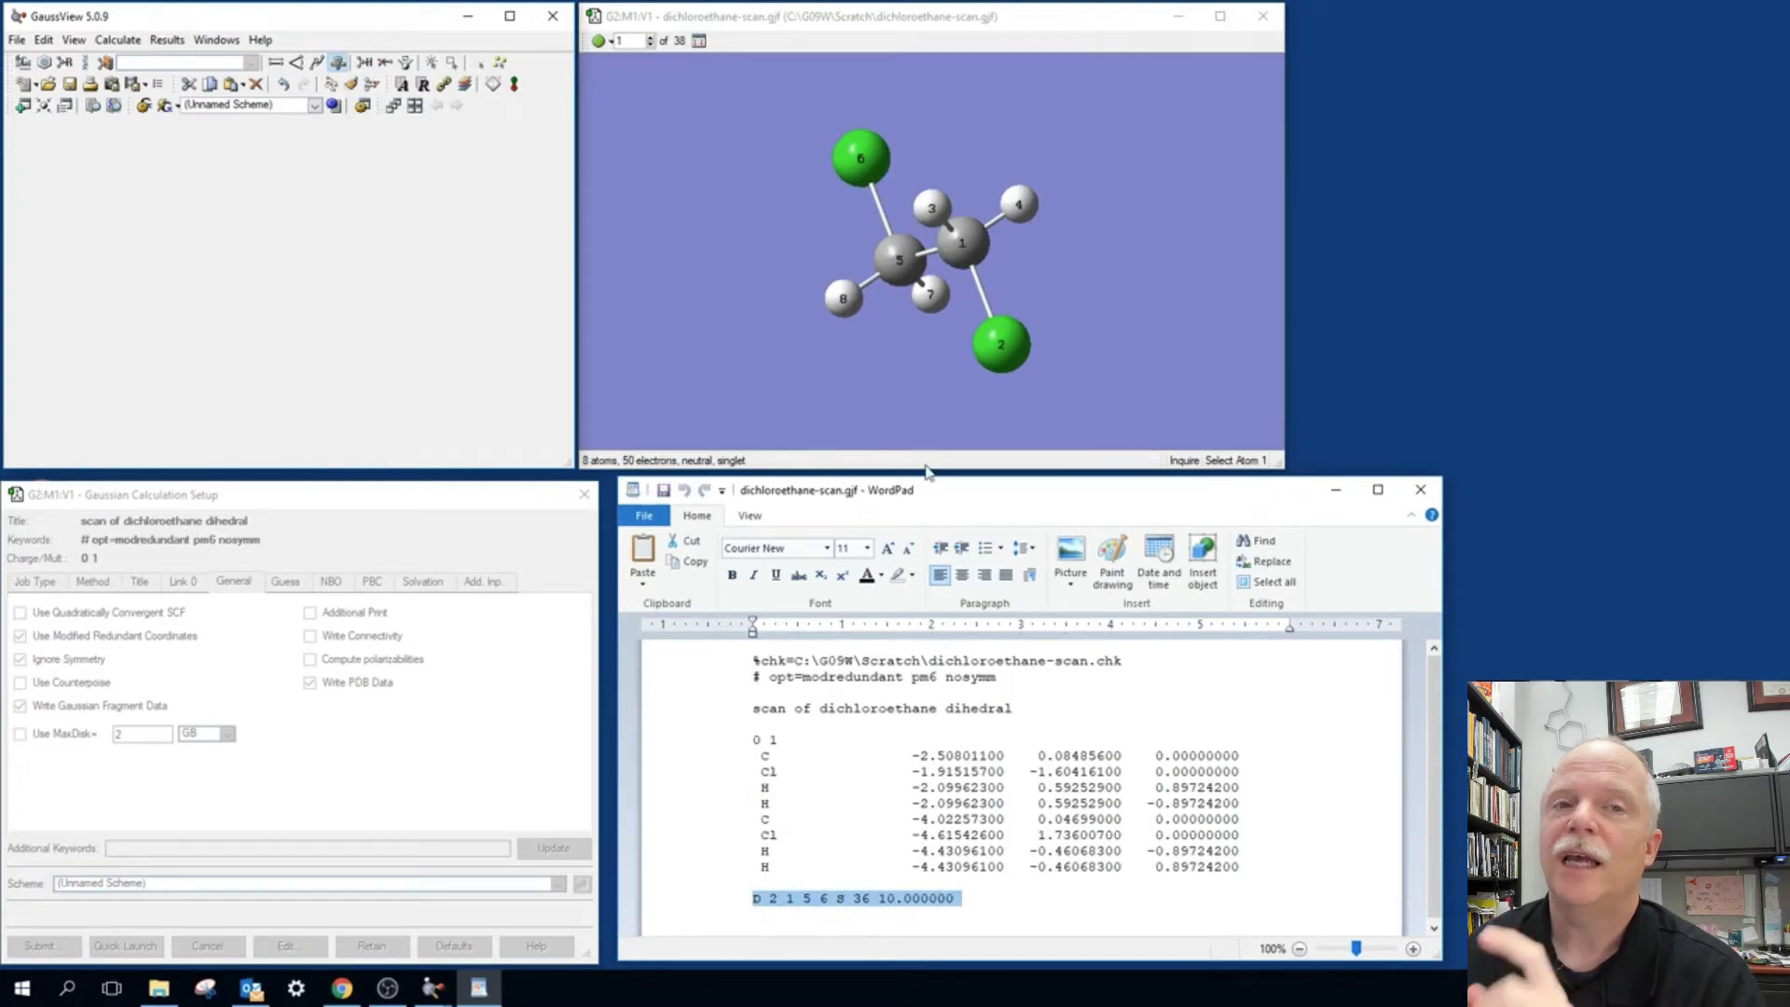
left_click(838, 903)
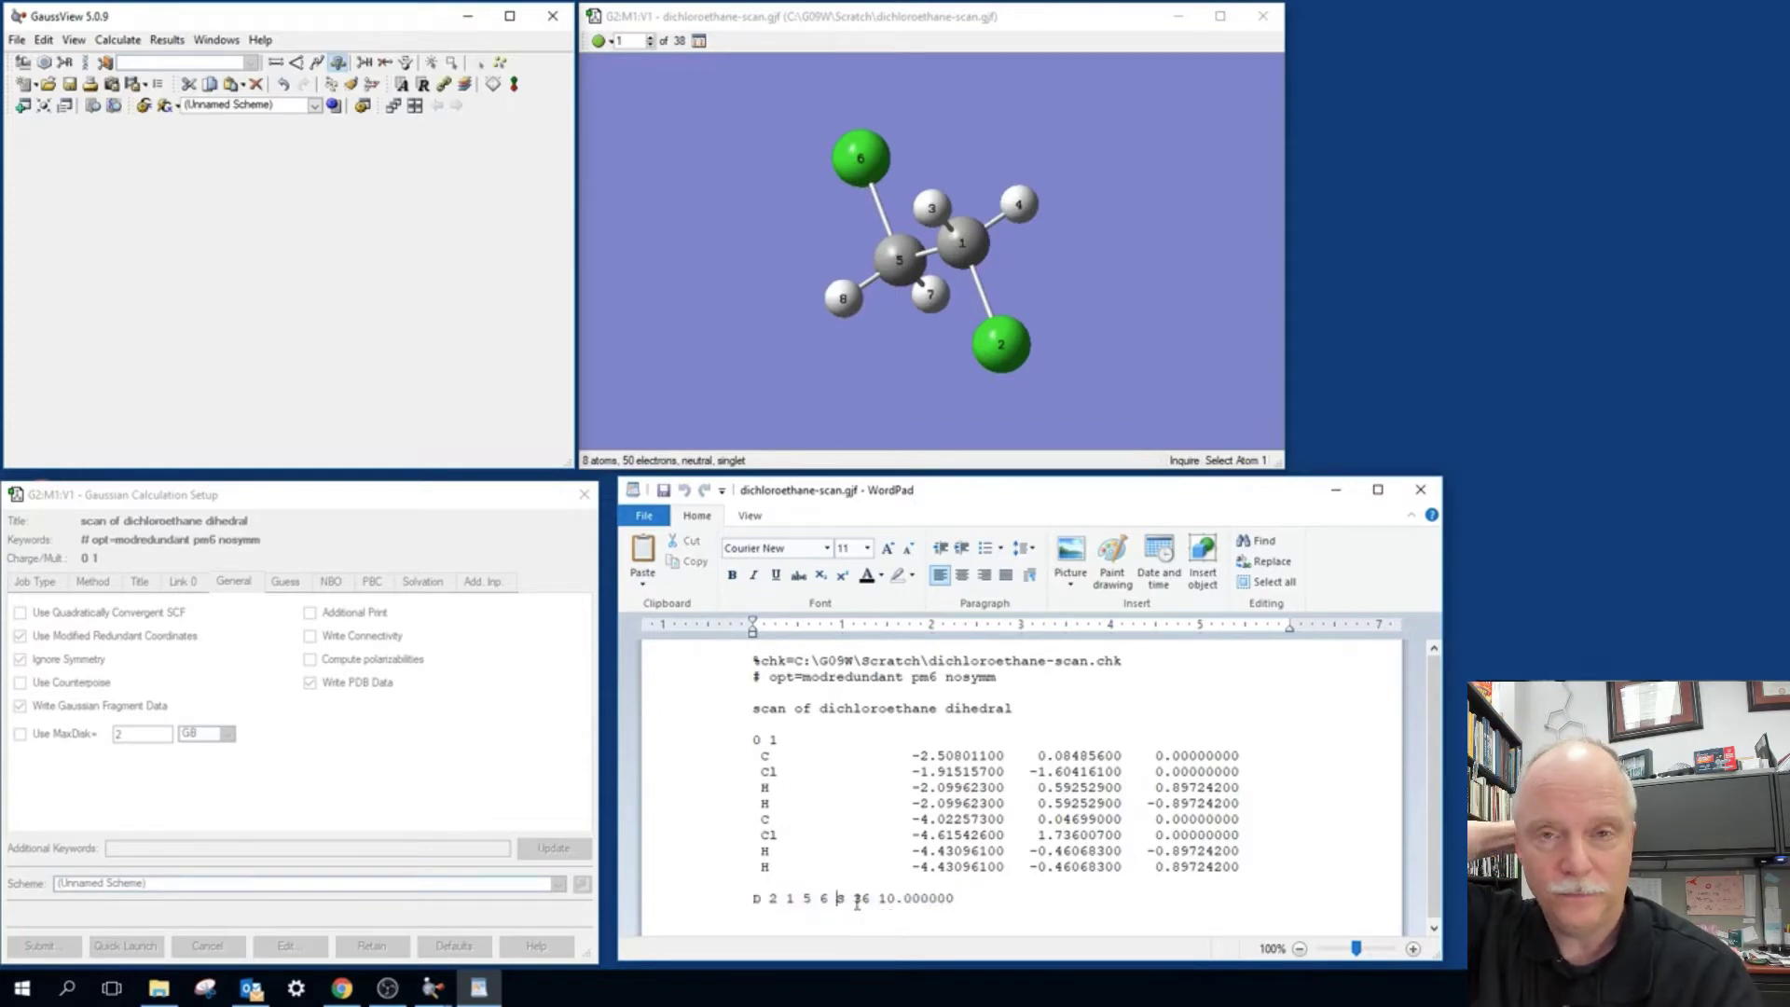
left_click_drag(856, 902, 866, 903)
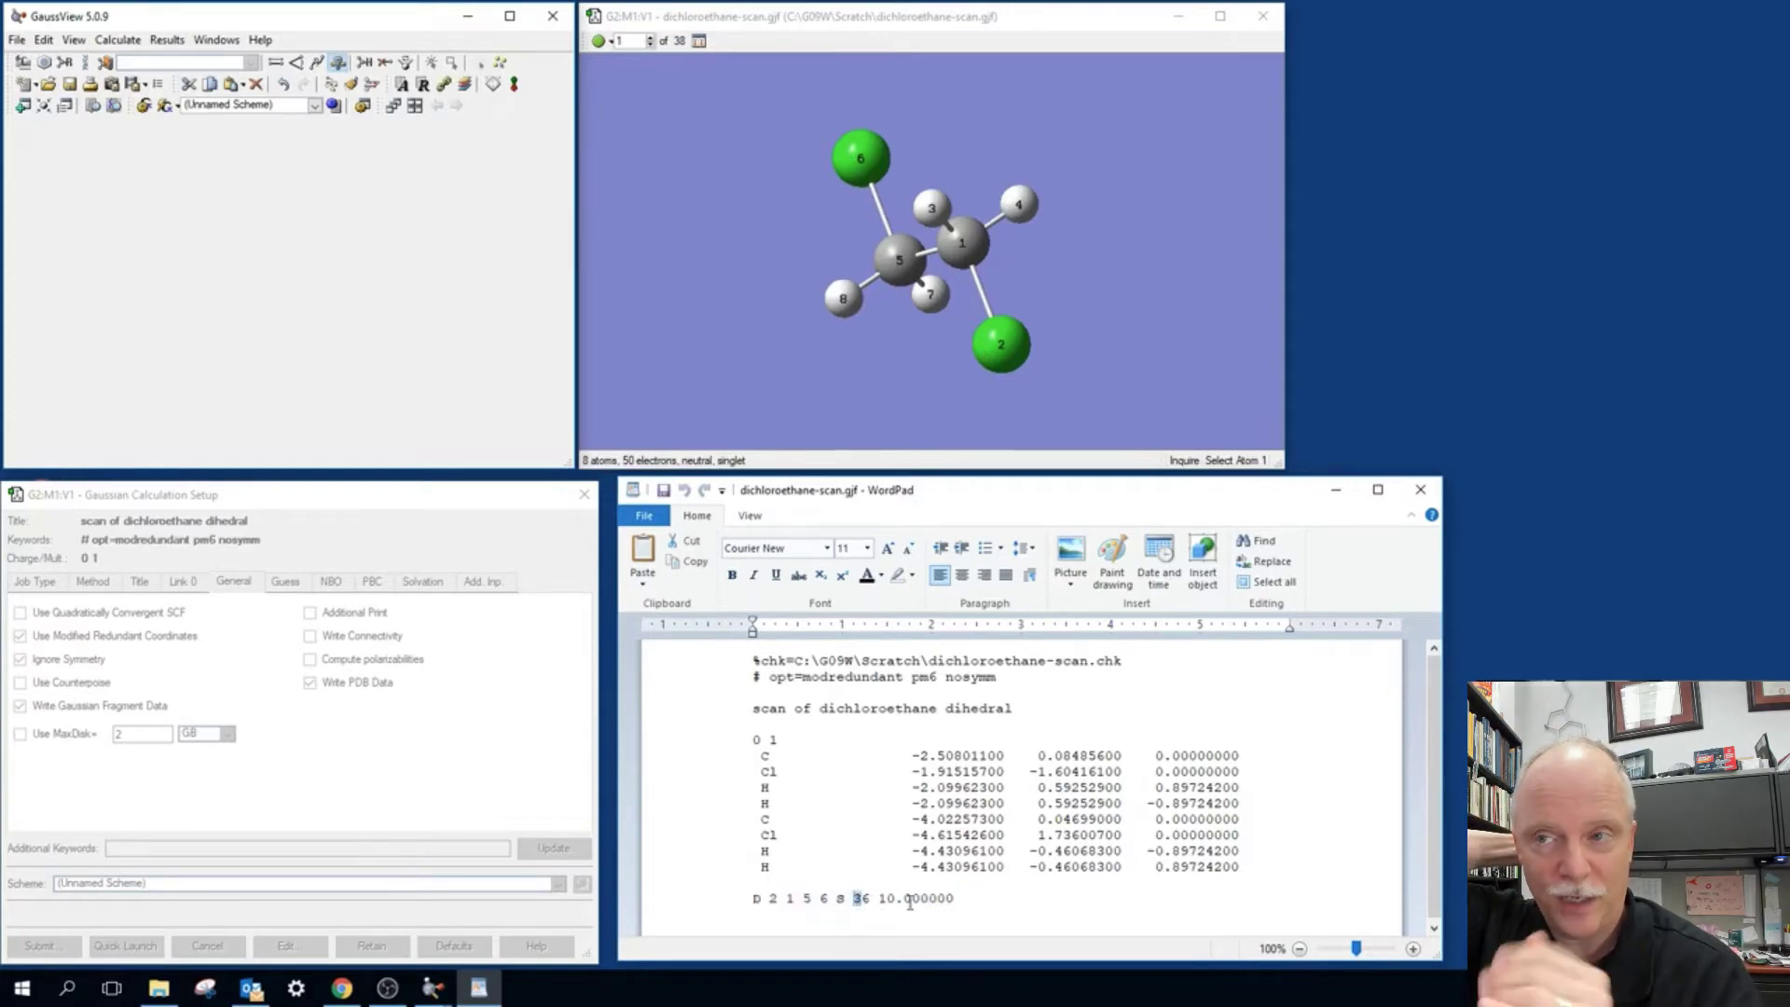
left_click(969, 903)
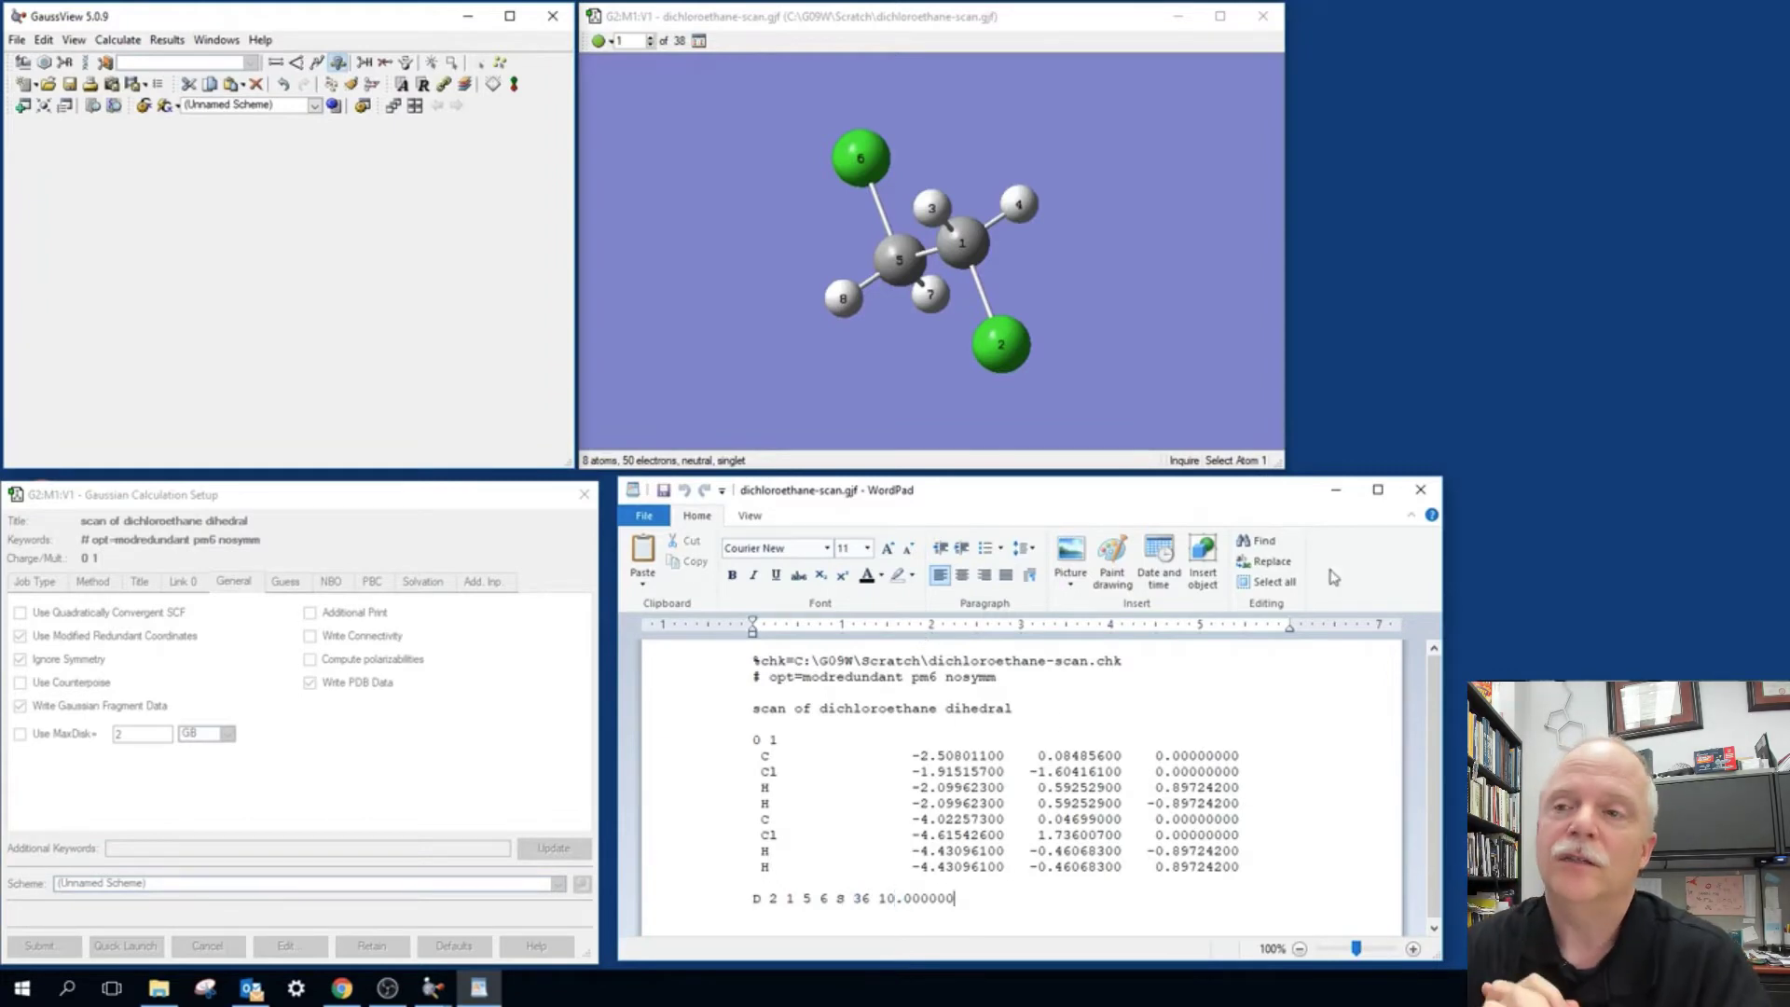
Close WordPad and submit the job to Gaussian, overwriting DICHLOROETHANE-SCAN.LOG
left_click(1420, 489)
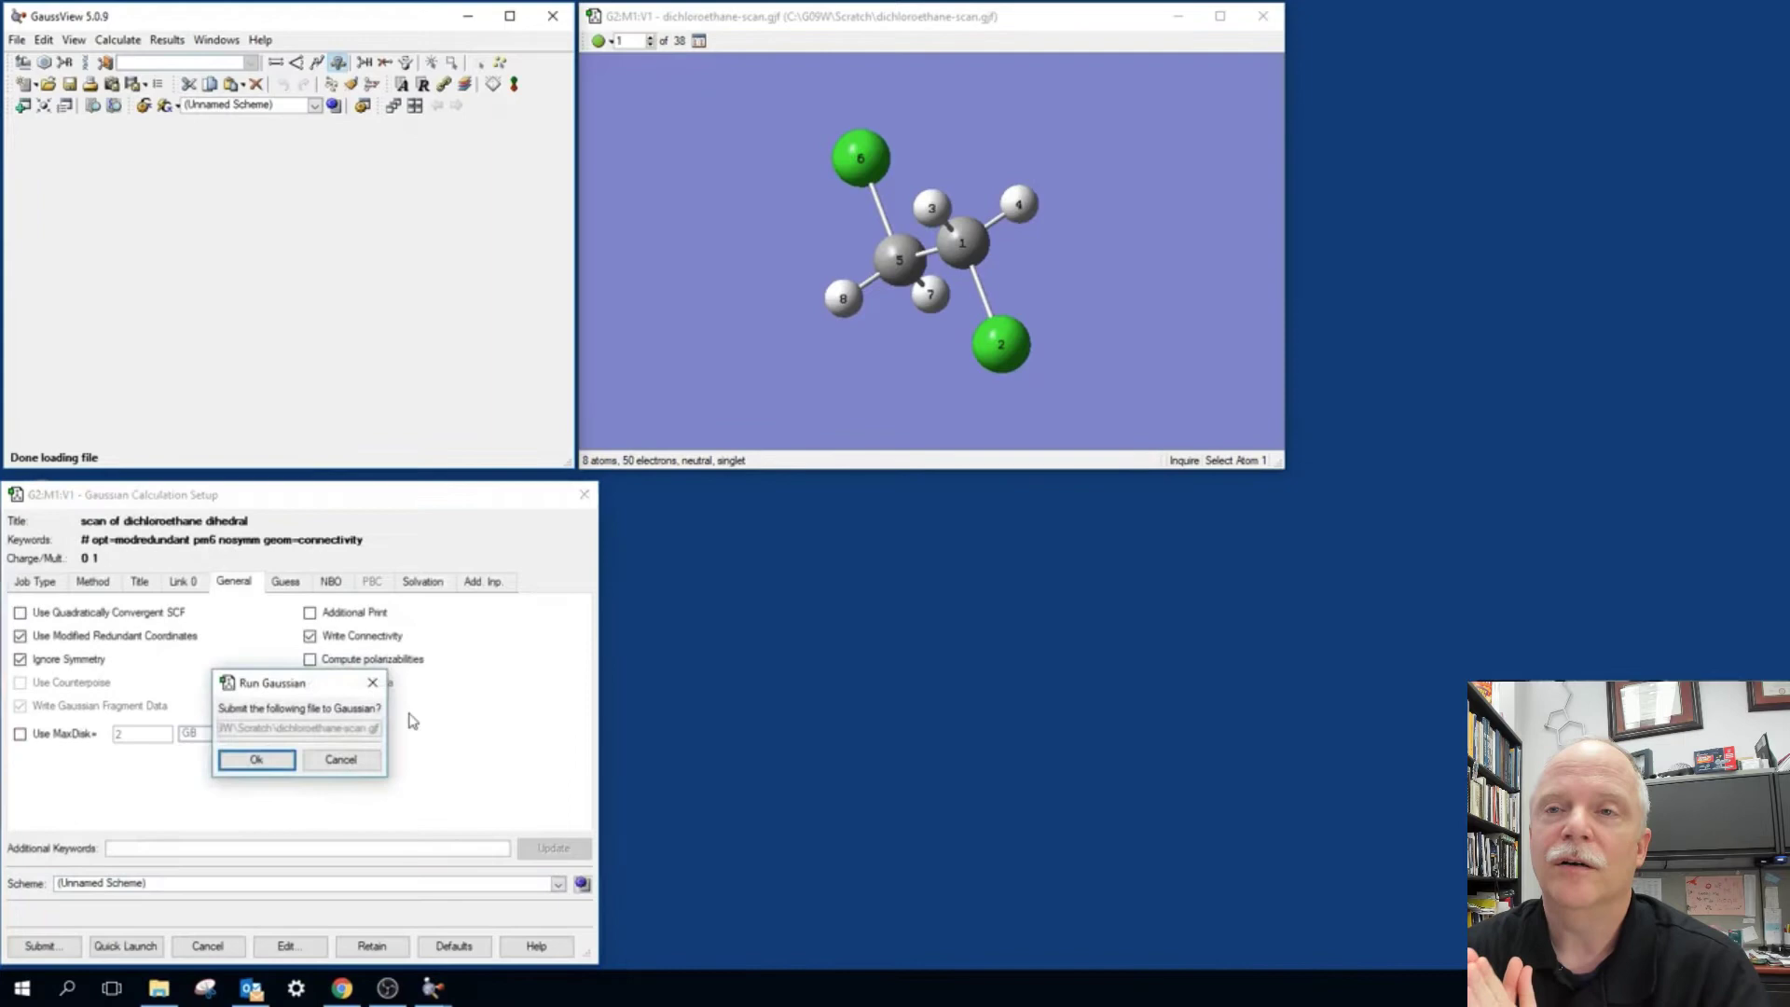
left_click(259, 759)
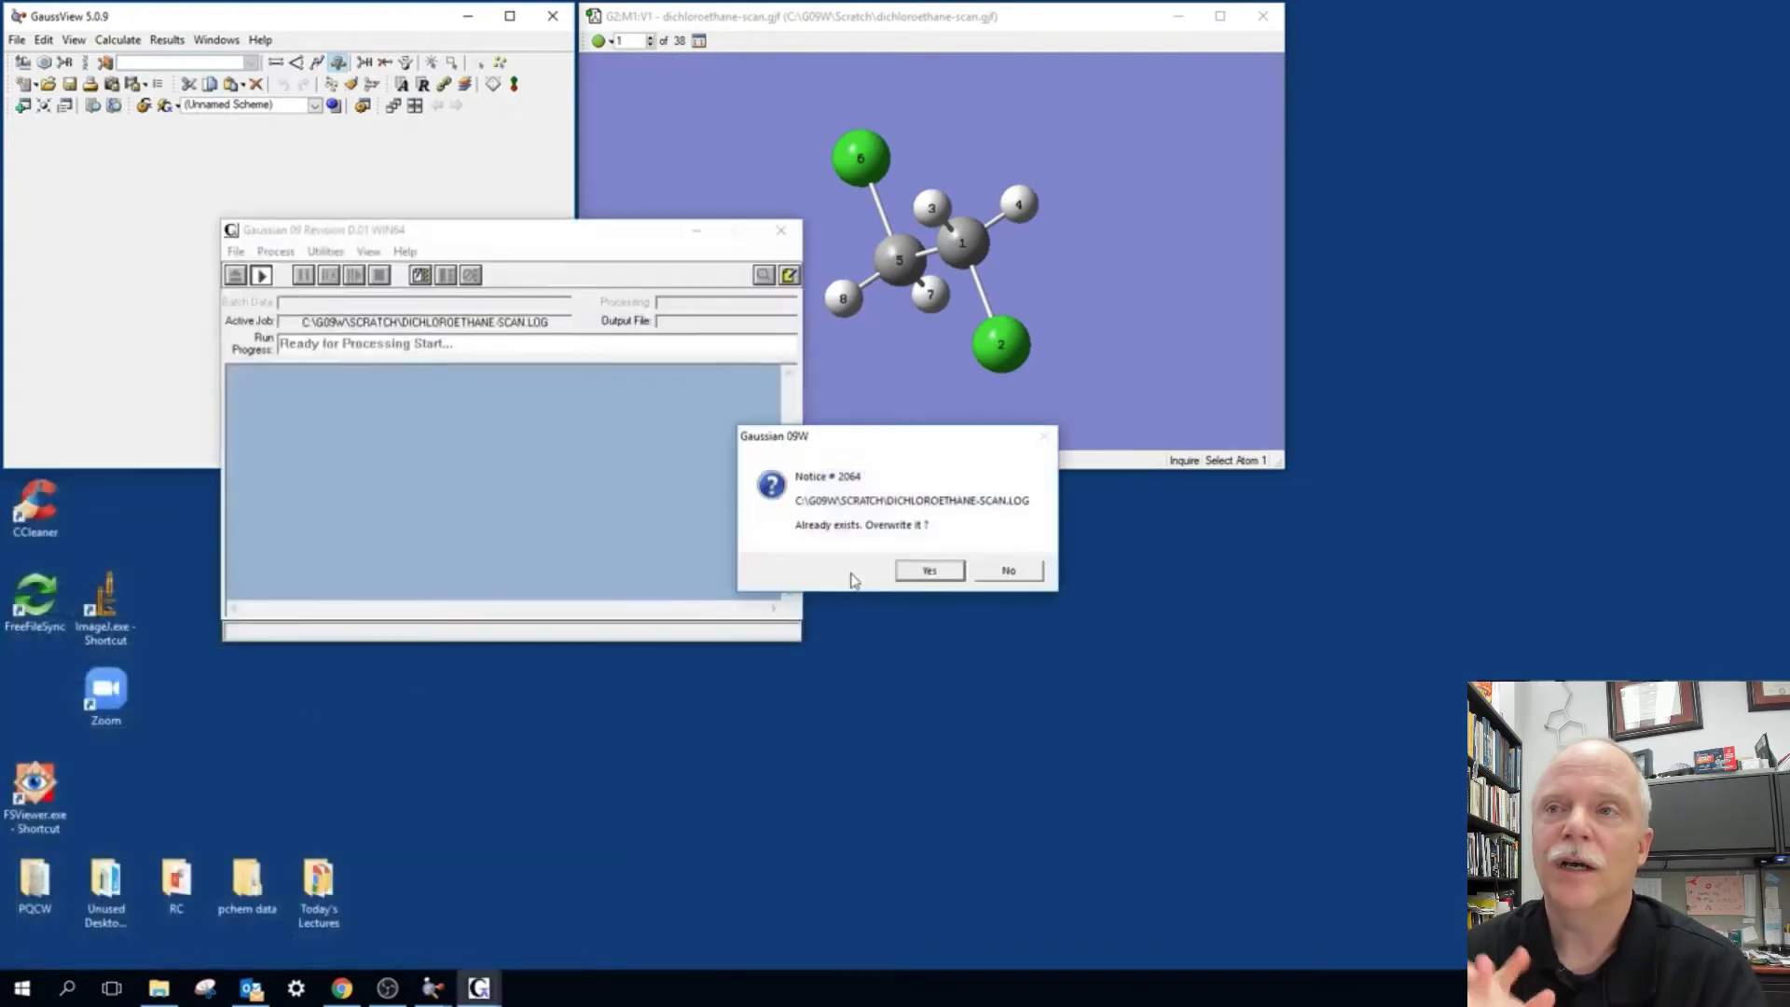
left_click(929, 572)
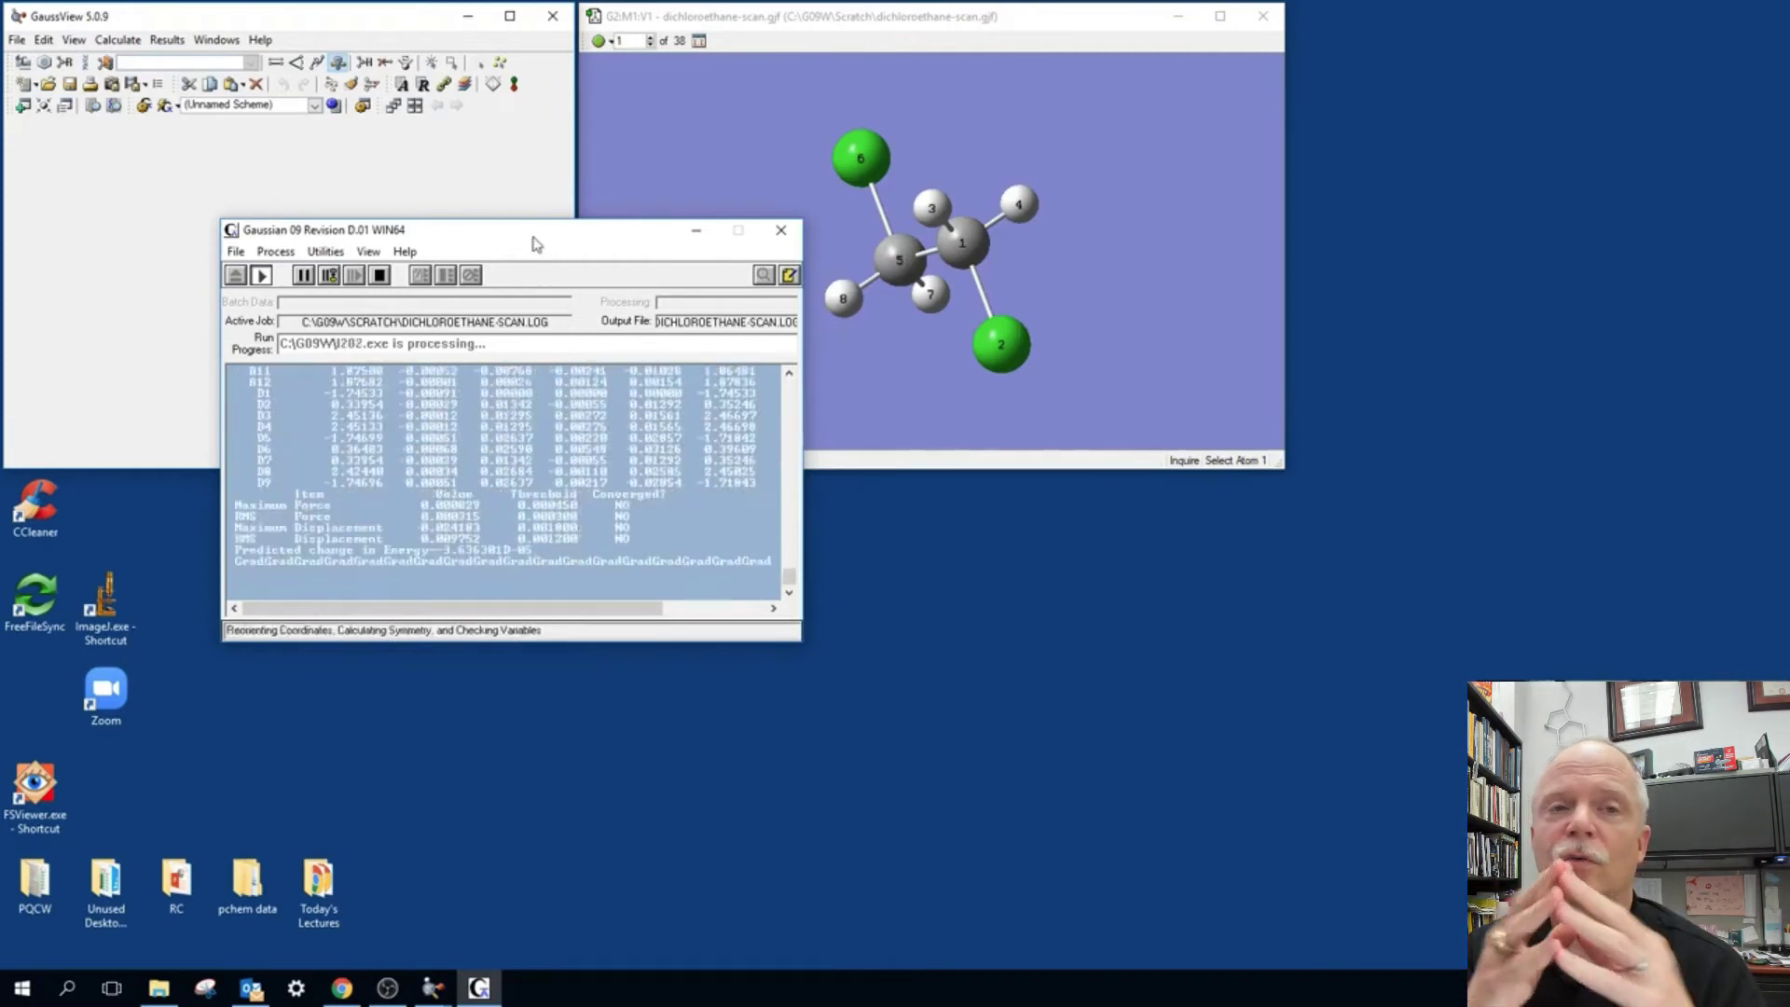
Move the Gaussian window aside, turn on Cartesian Axes, and rotate the molecule against them
left_click_drag(535, 240, 571, 519)
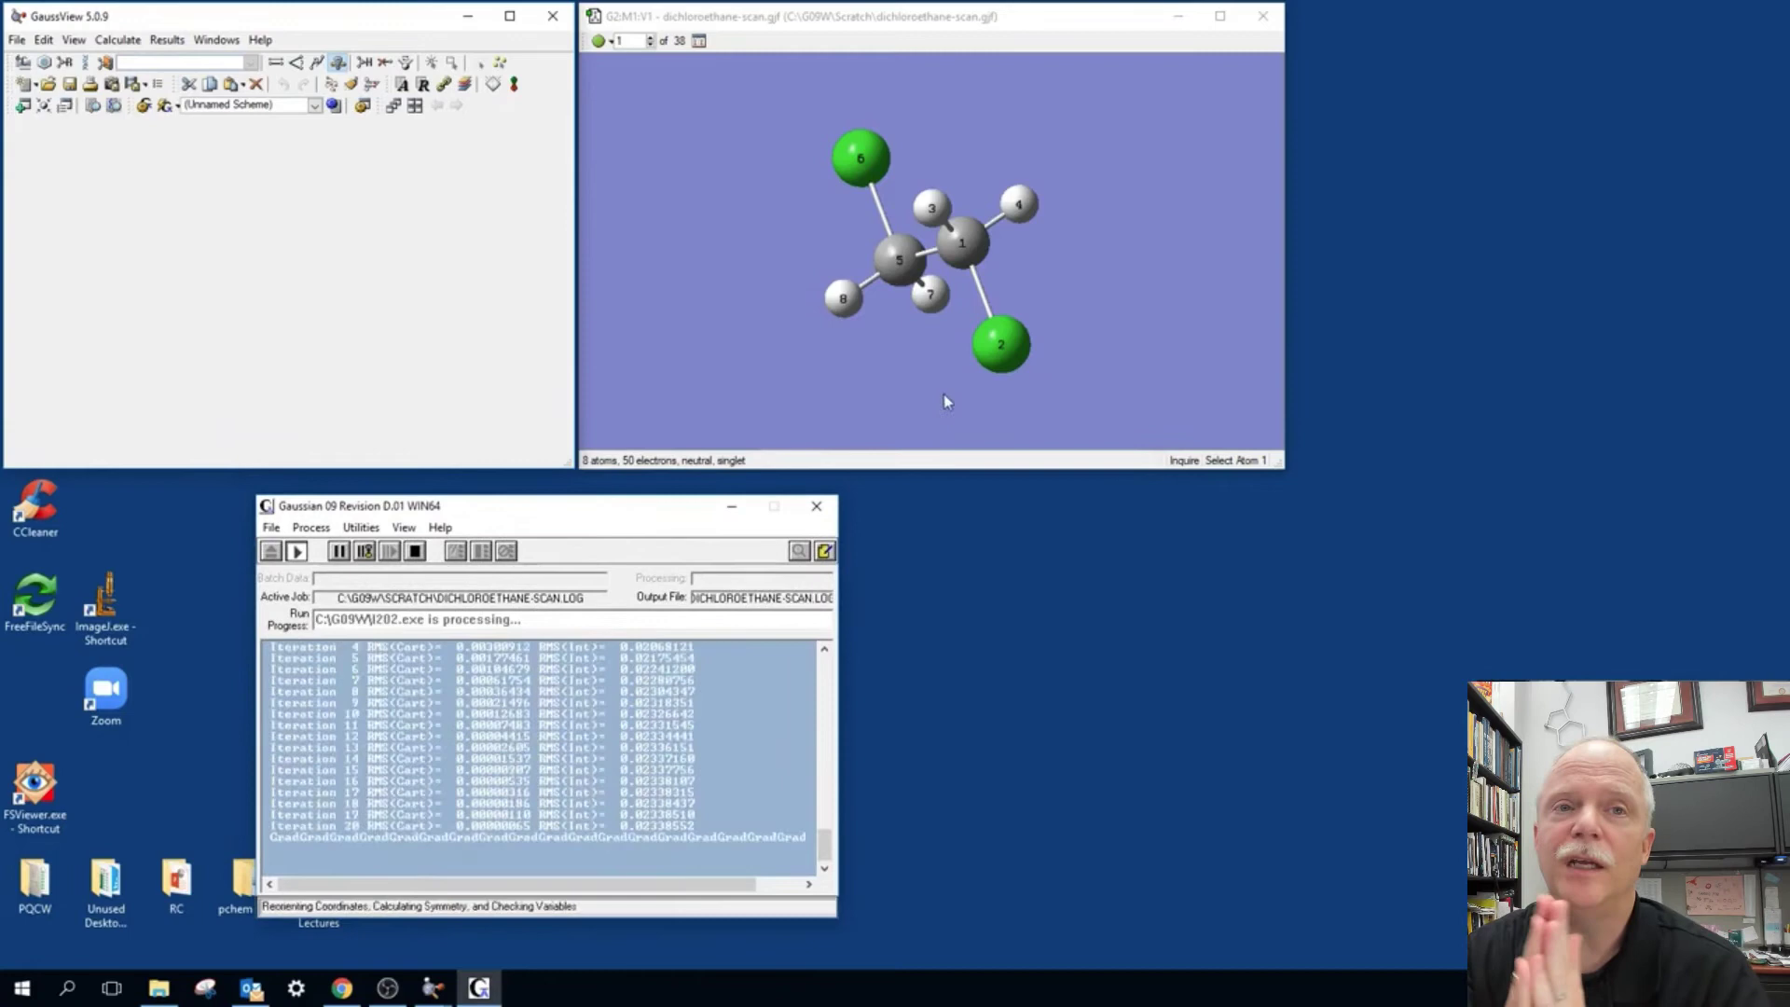
right_click(1145, 316)
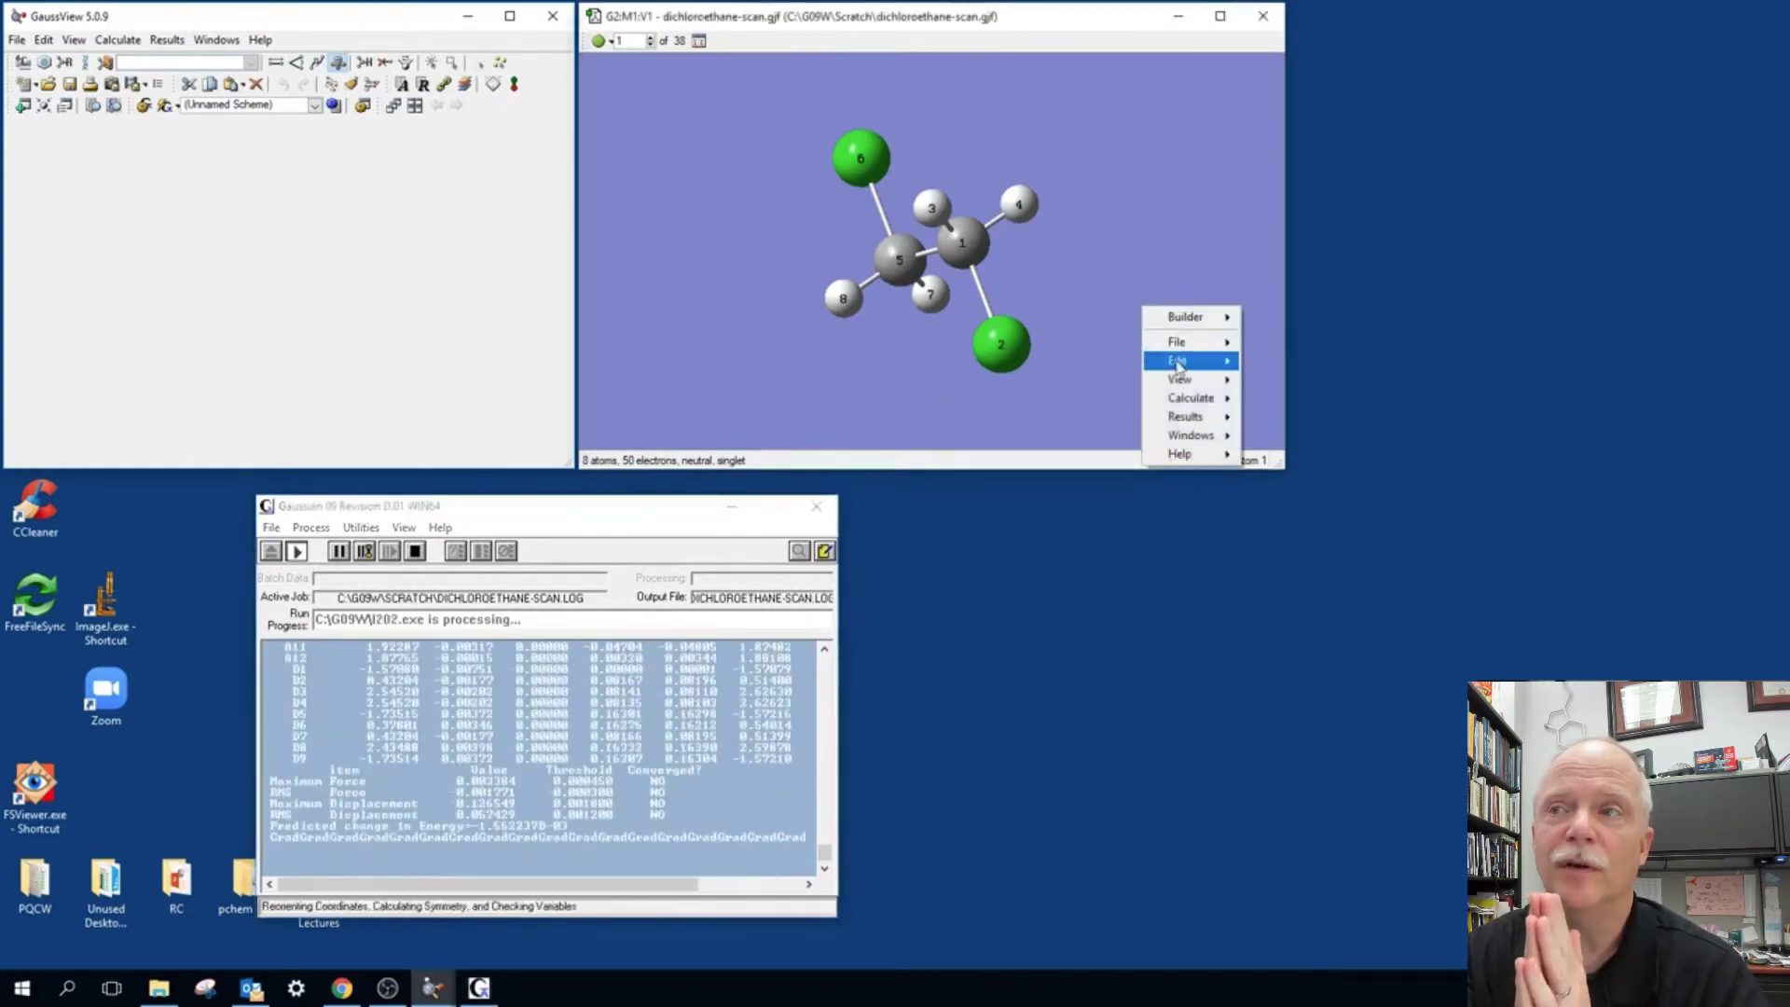
mouse_move(1203, 379)
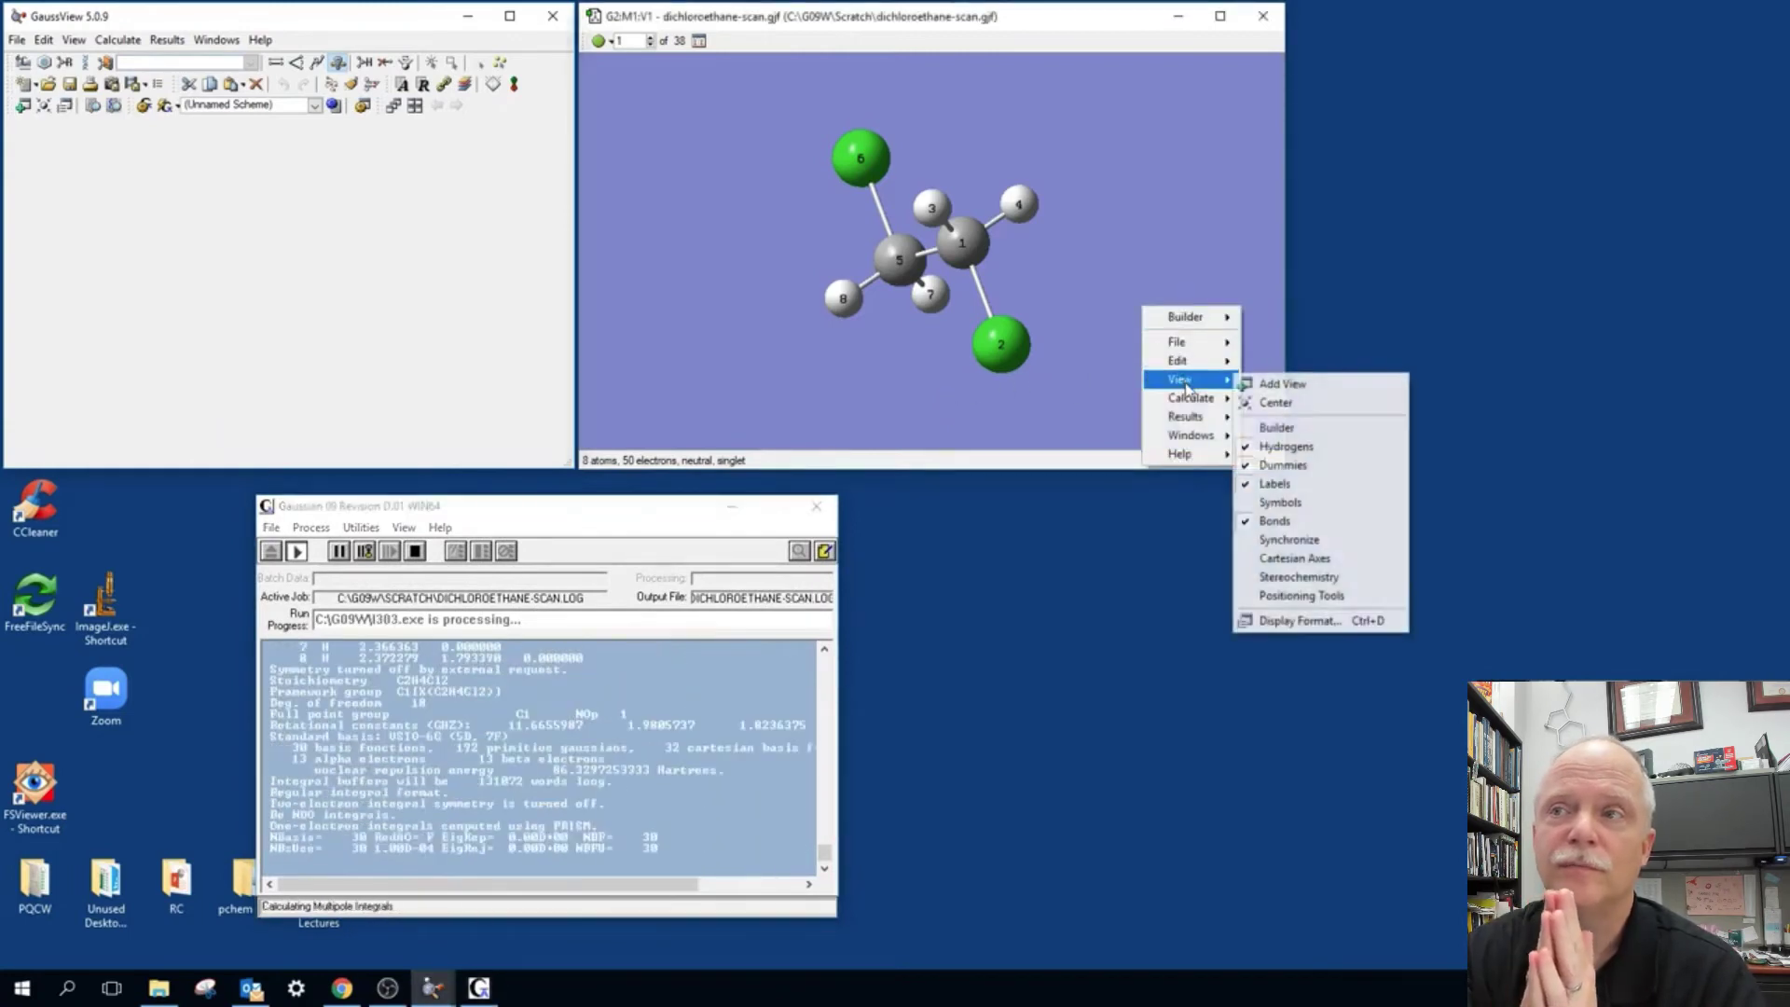
left_click(1273, 558)
left_click_drag(1199, 380, 1110, 305)
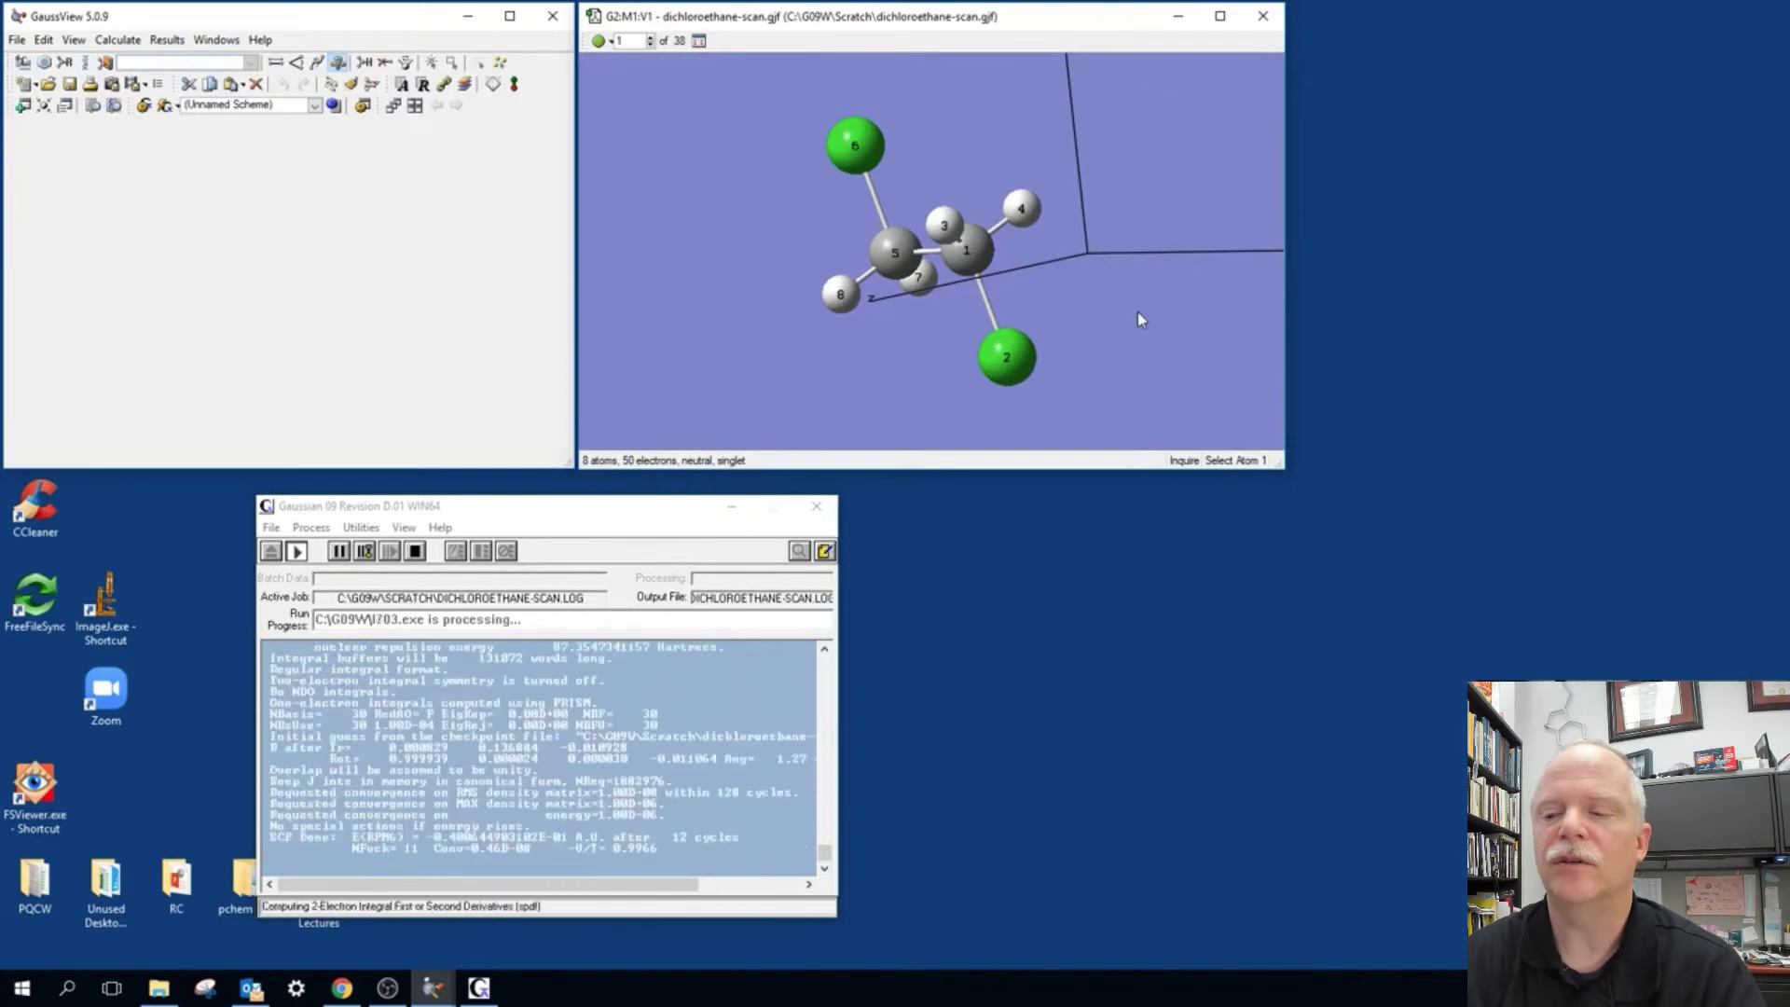
mouse_move(1122, 371)
left_mouse_down()
mouse_move(1115, 356)
mouse_move(1134, 367)
left_mouse_up()
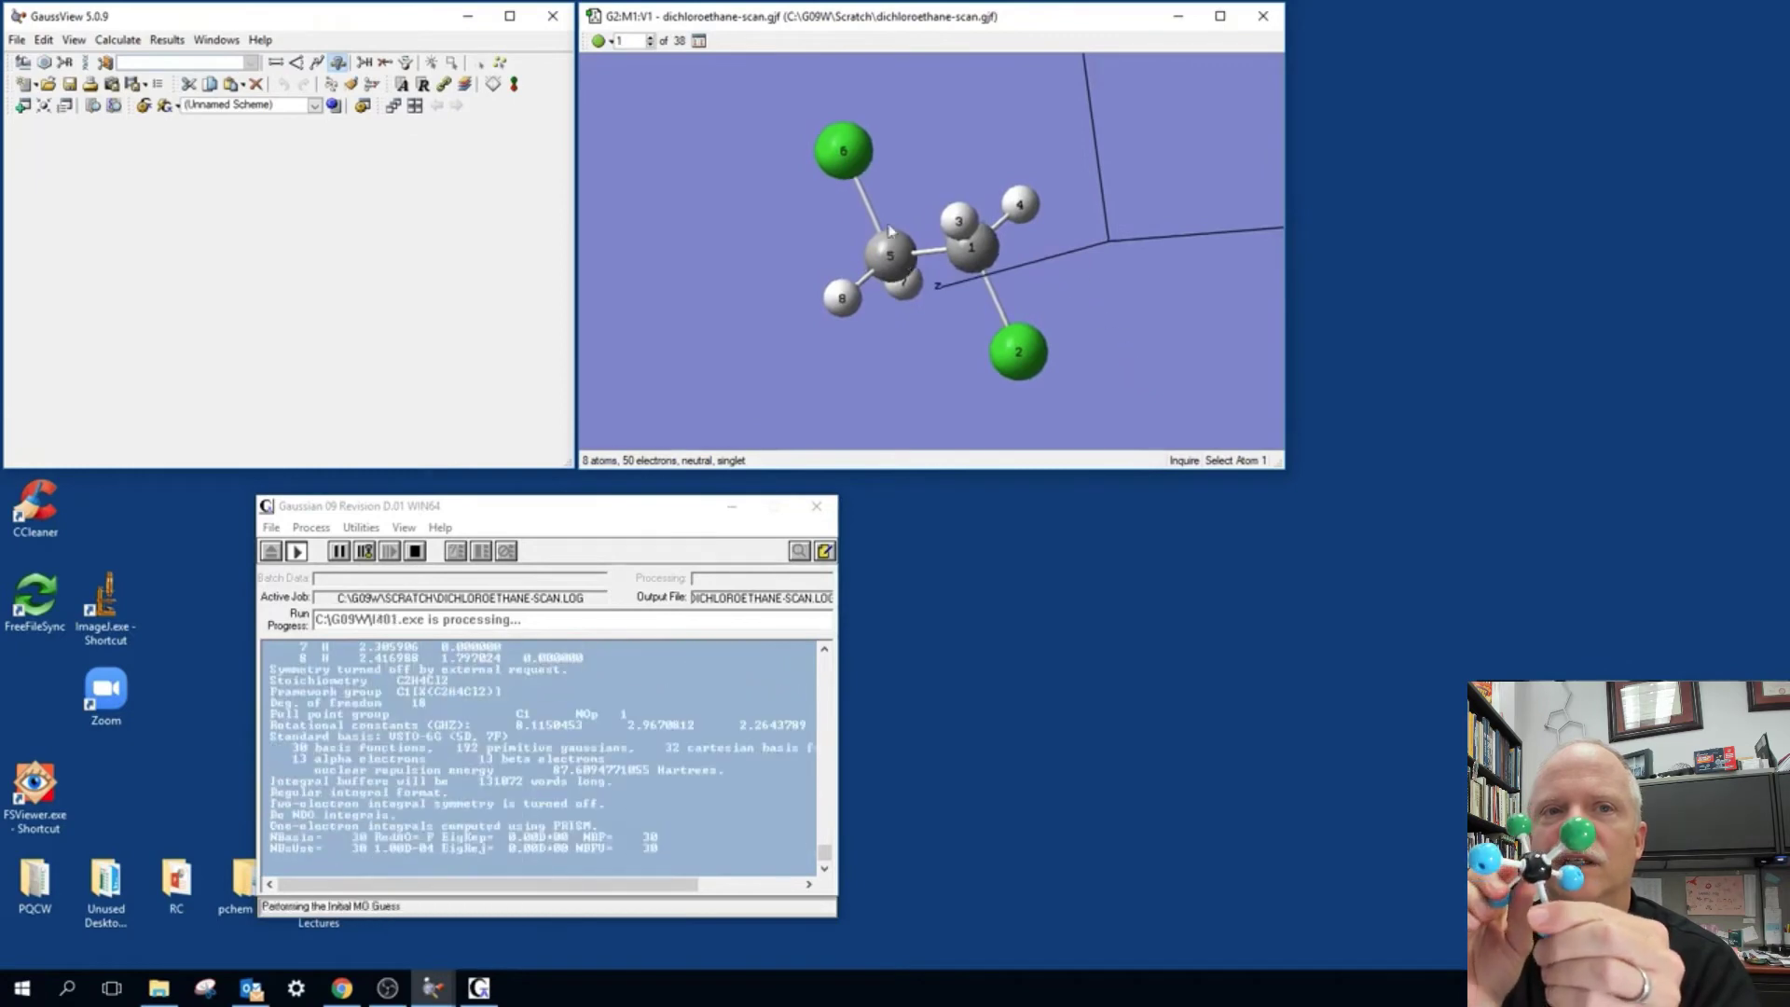
Open the Atom List Editor and enlarge it to show all eight atoms' geometry
left_click(402, 85)
left_click_drag(817, 493, 1104, 508)
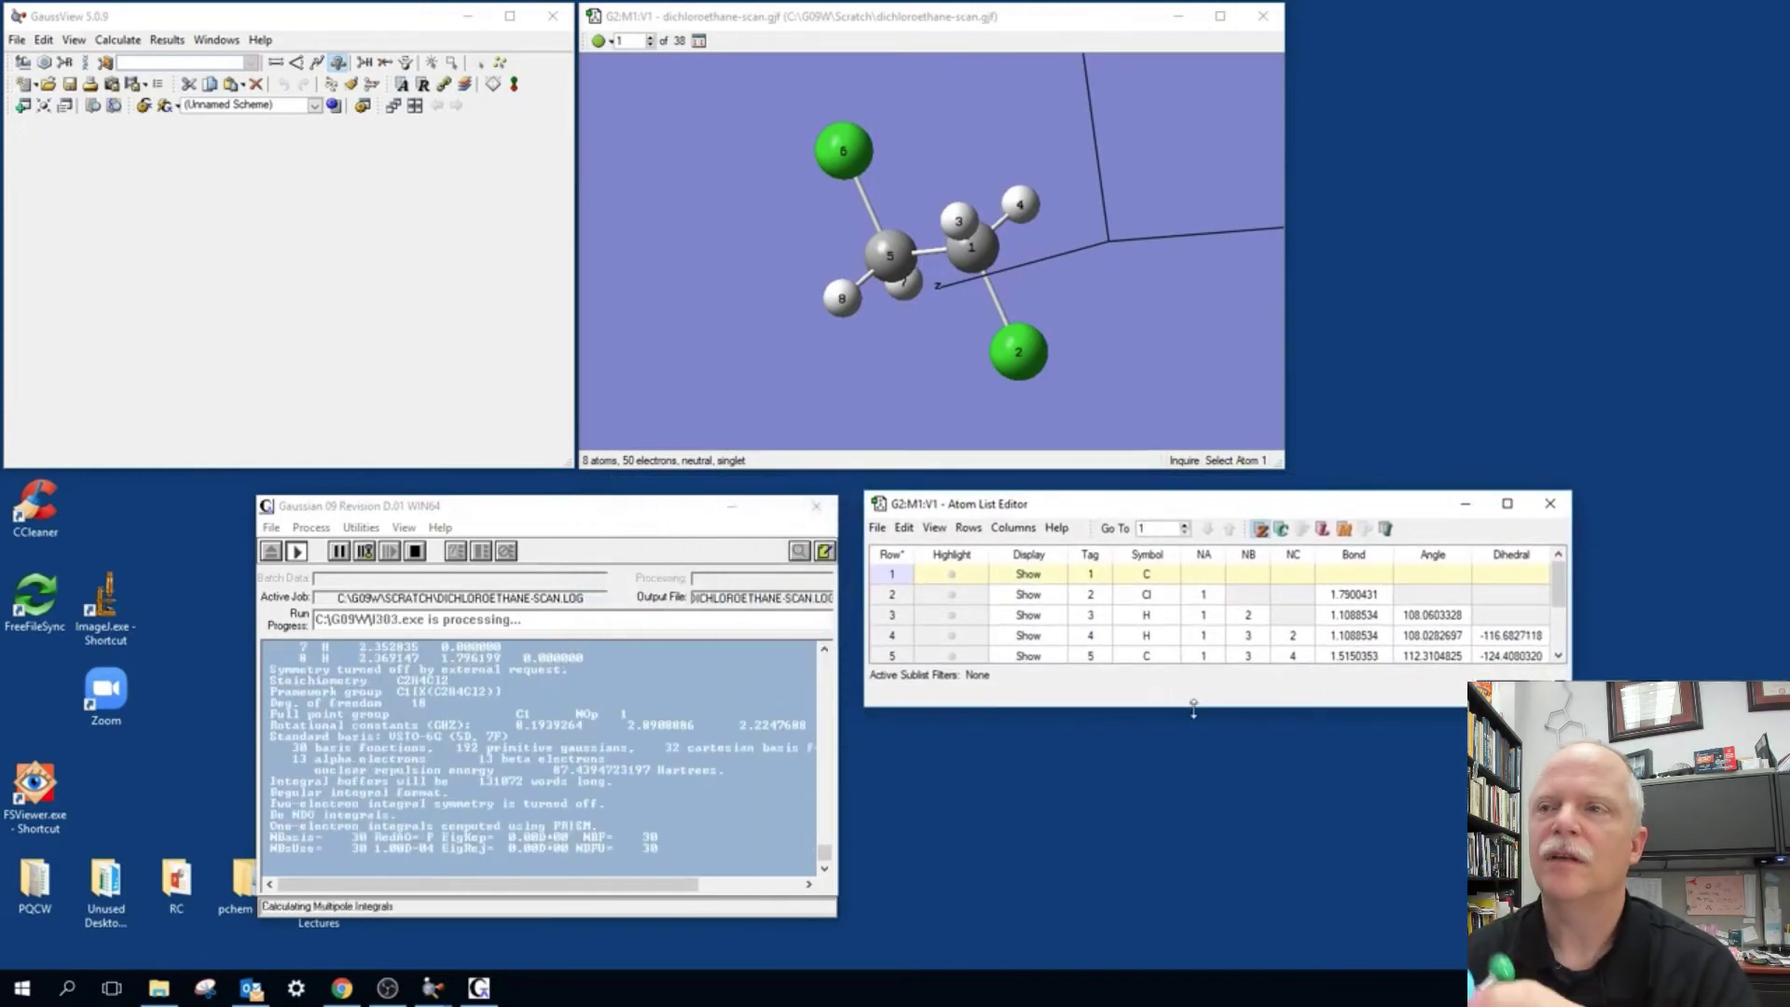
left_click_drag(1193, 708, 1206, 886)
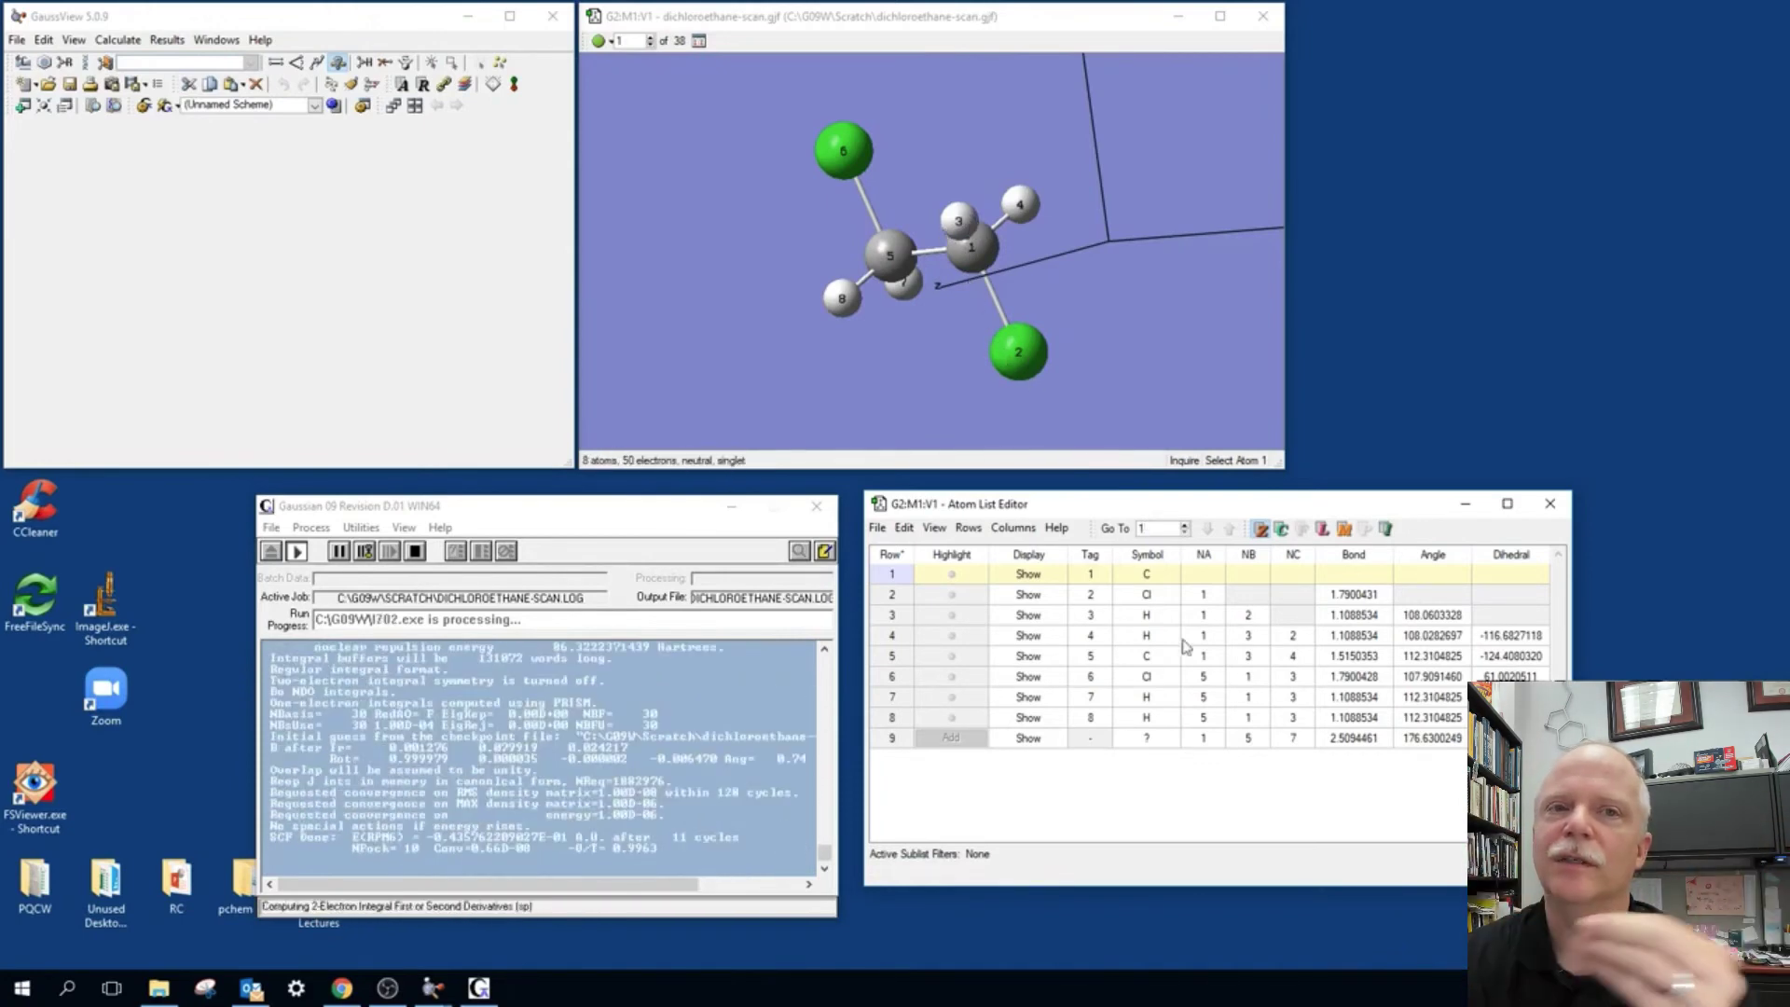
Set atom 6's dihedral reference atom (NC) to 2 in the Atom List Editor
double_click(1293, 675)
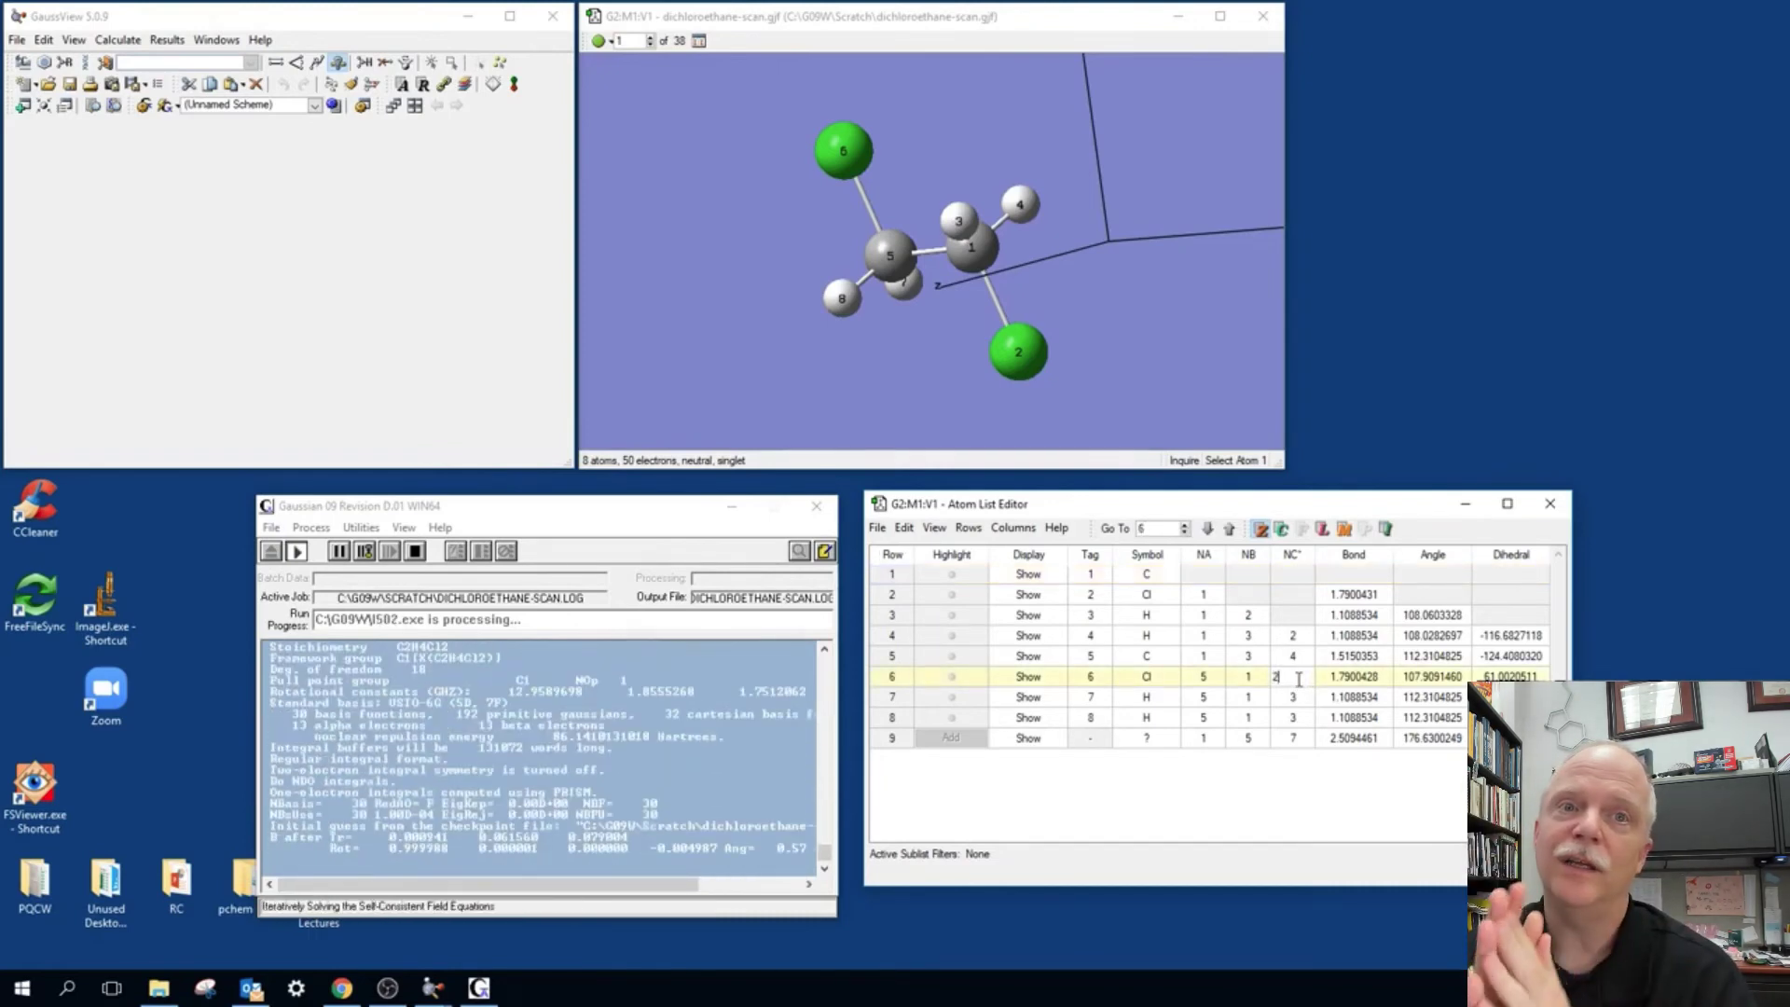
key("Return")
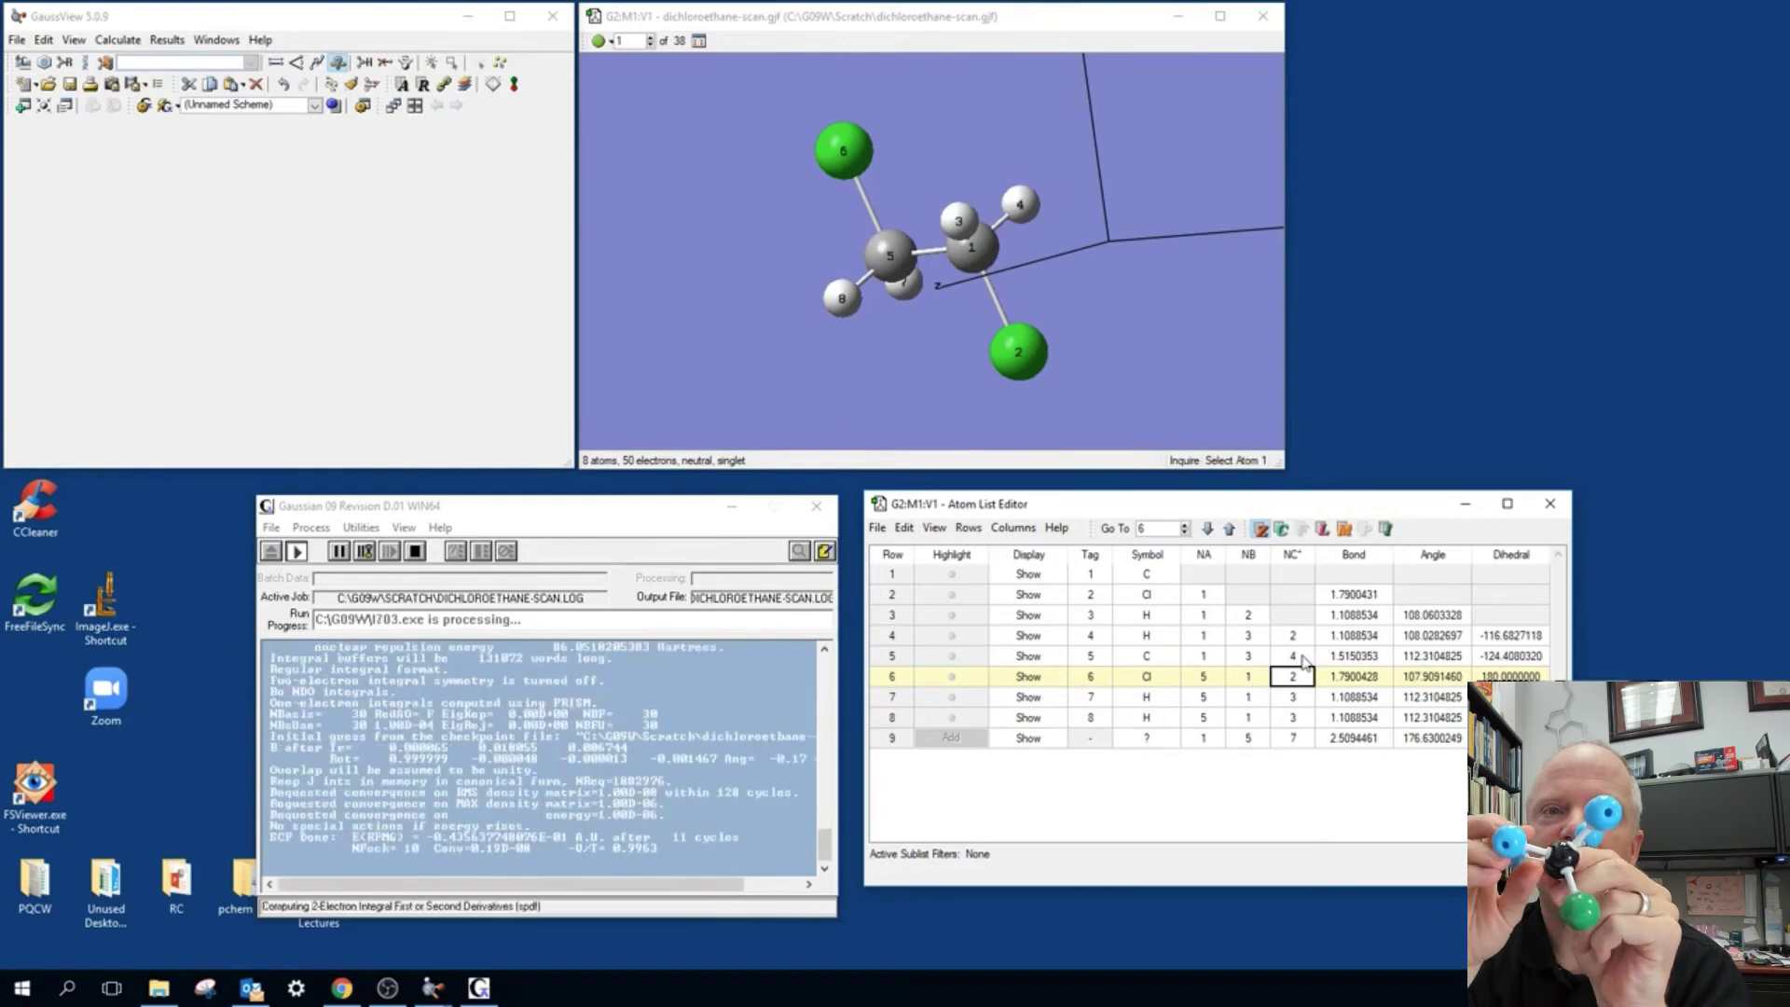
double_click(1304, 656)
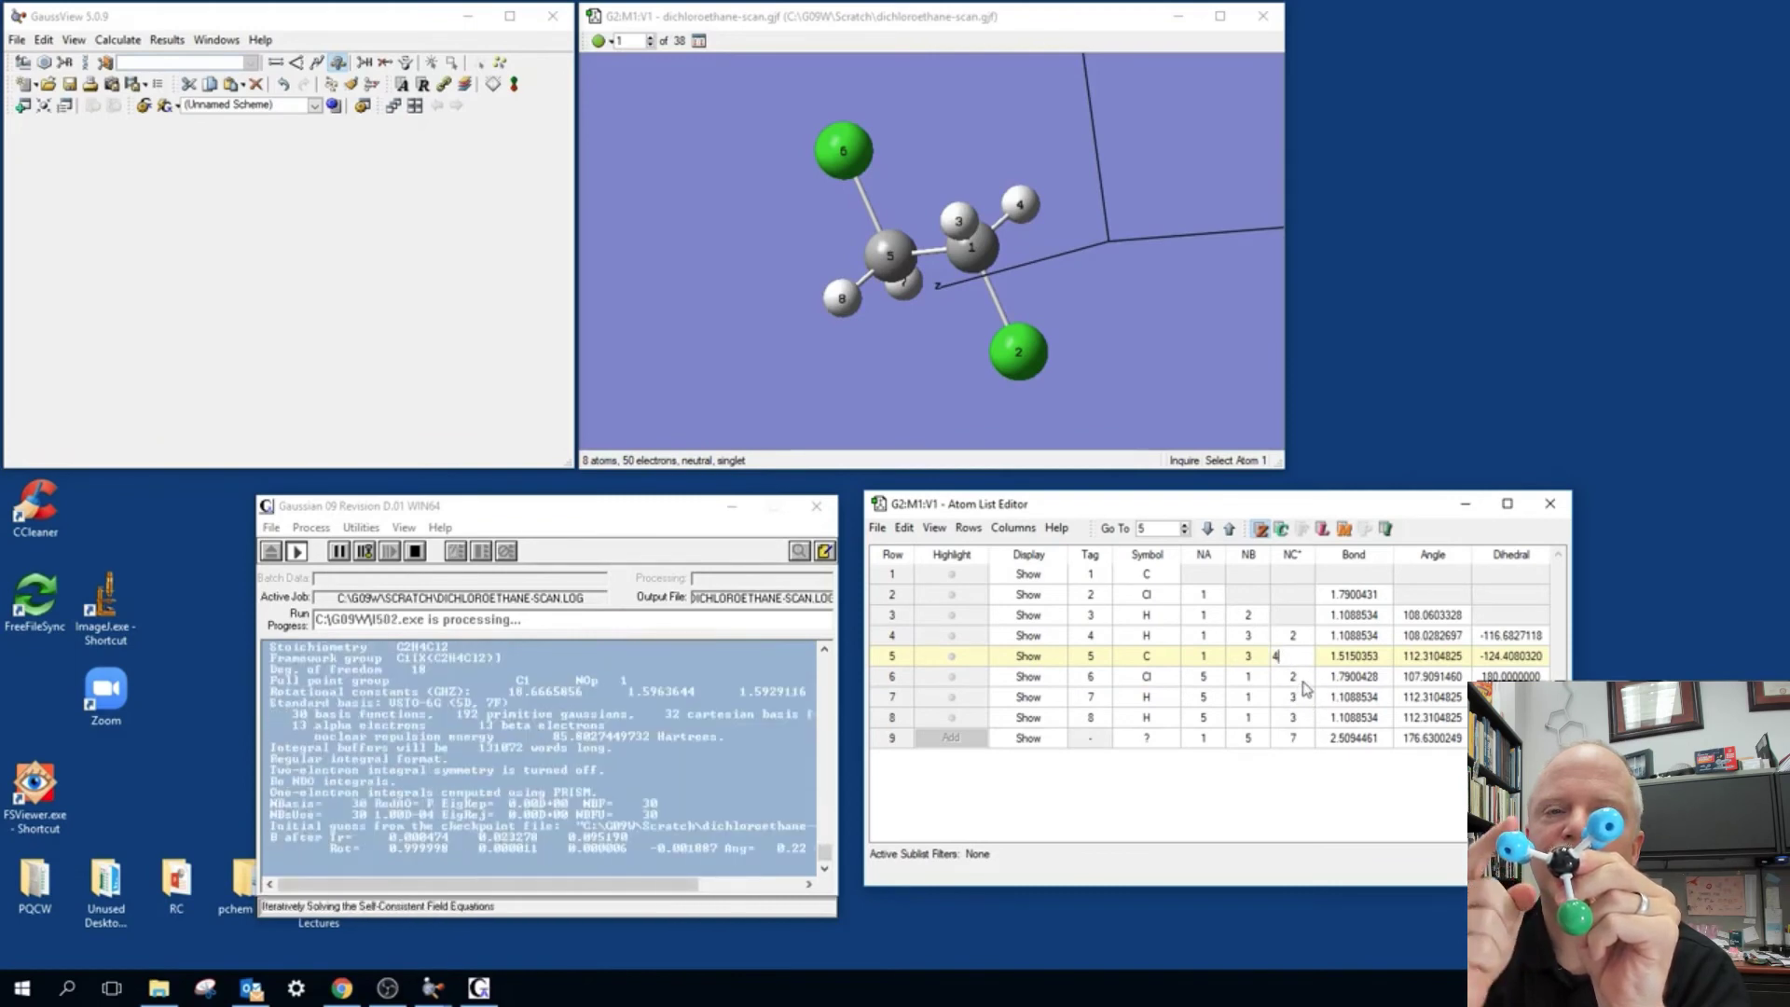
left_click(1294, 697)
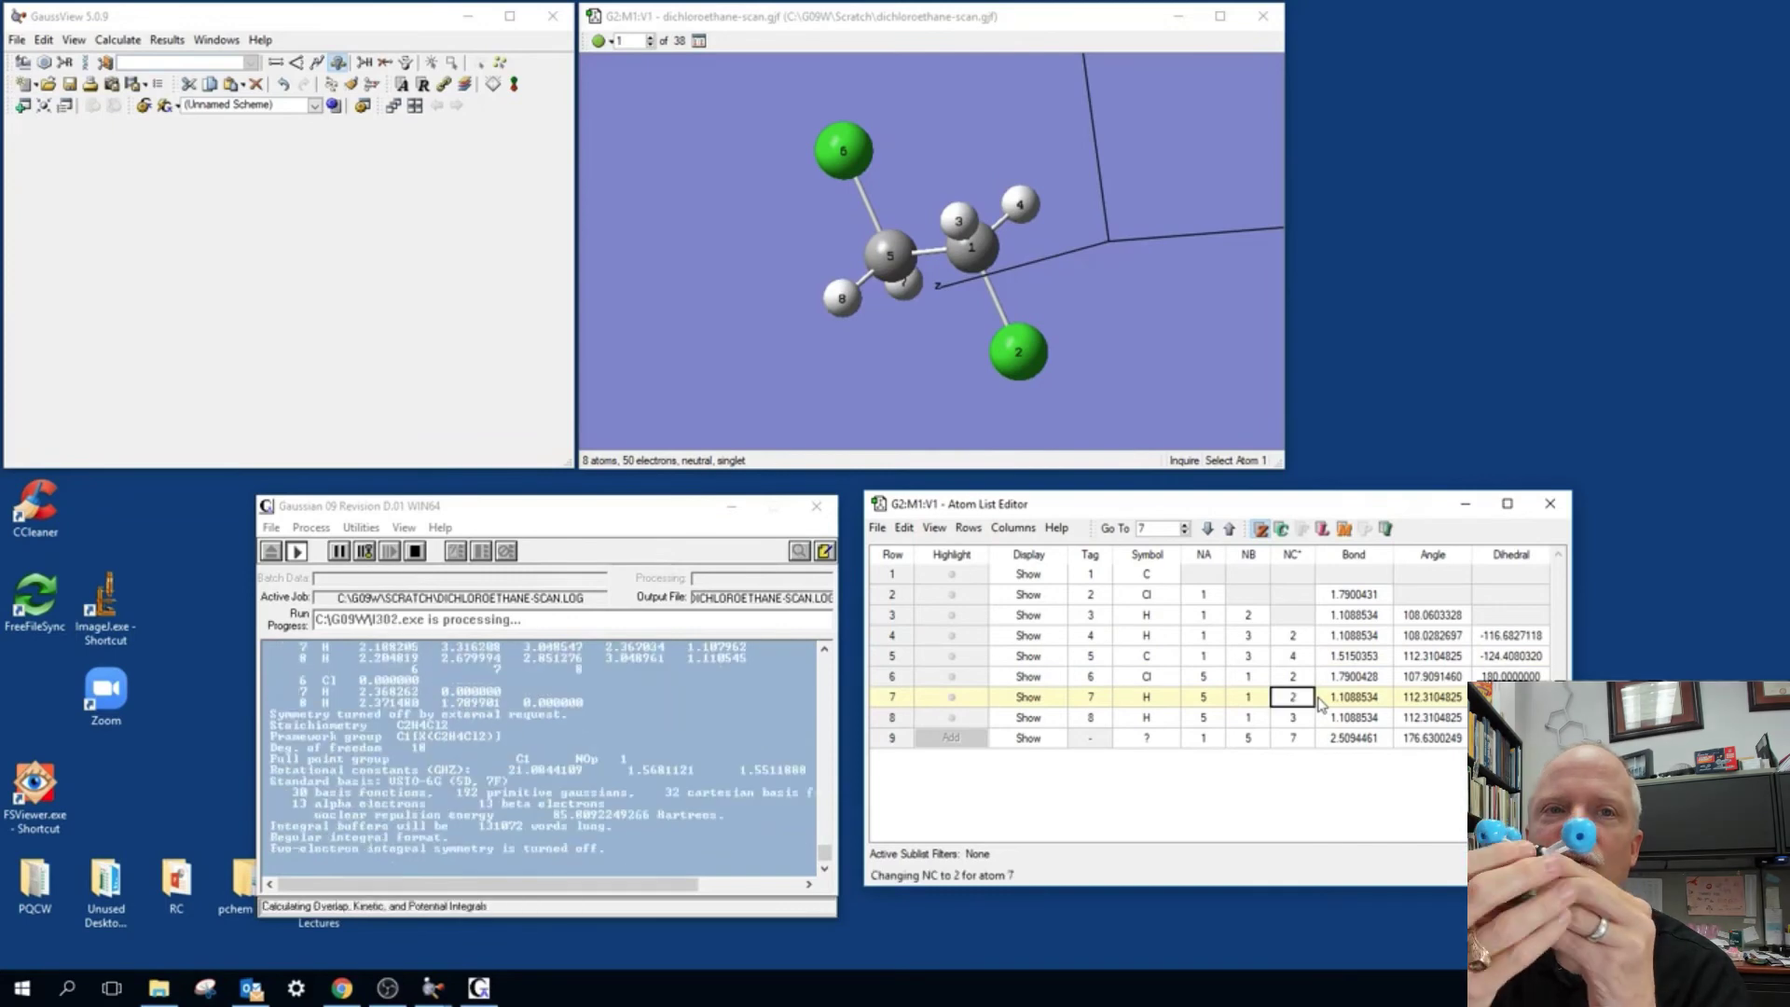
left_click(1303, 718)
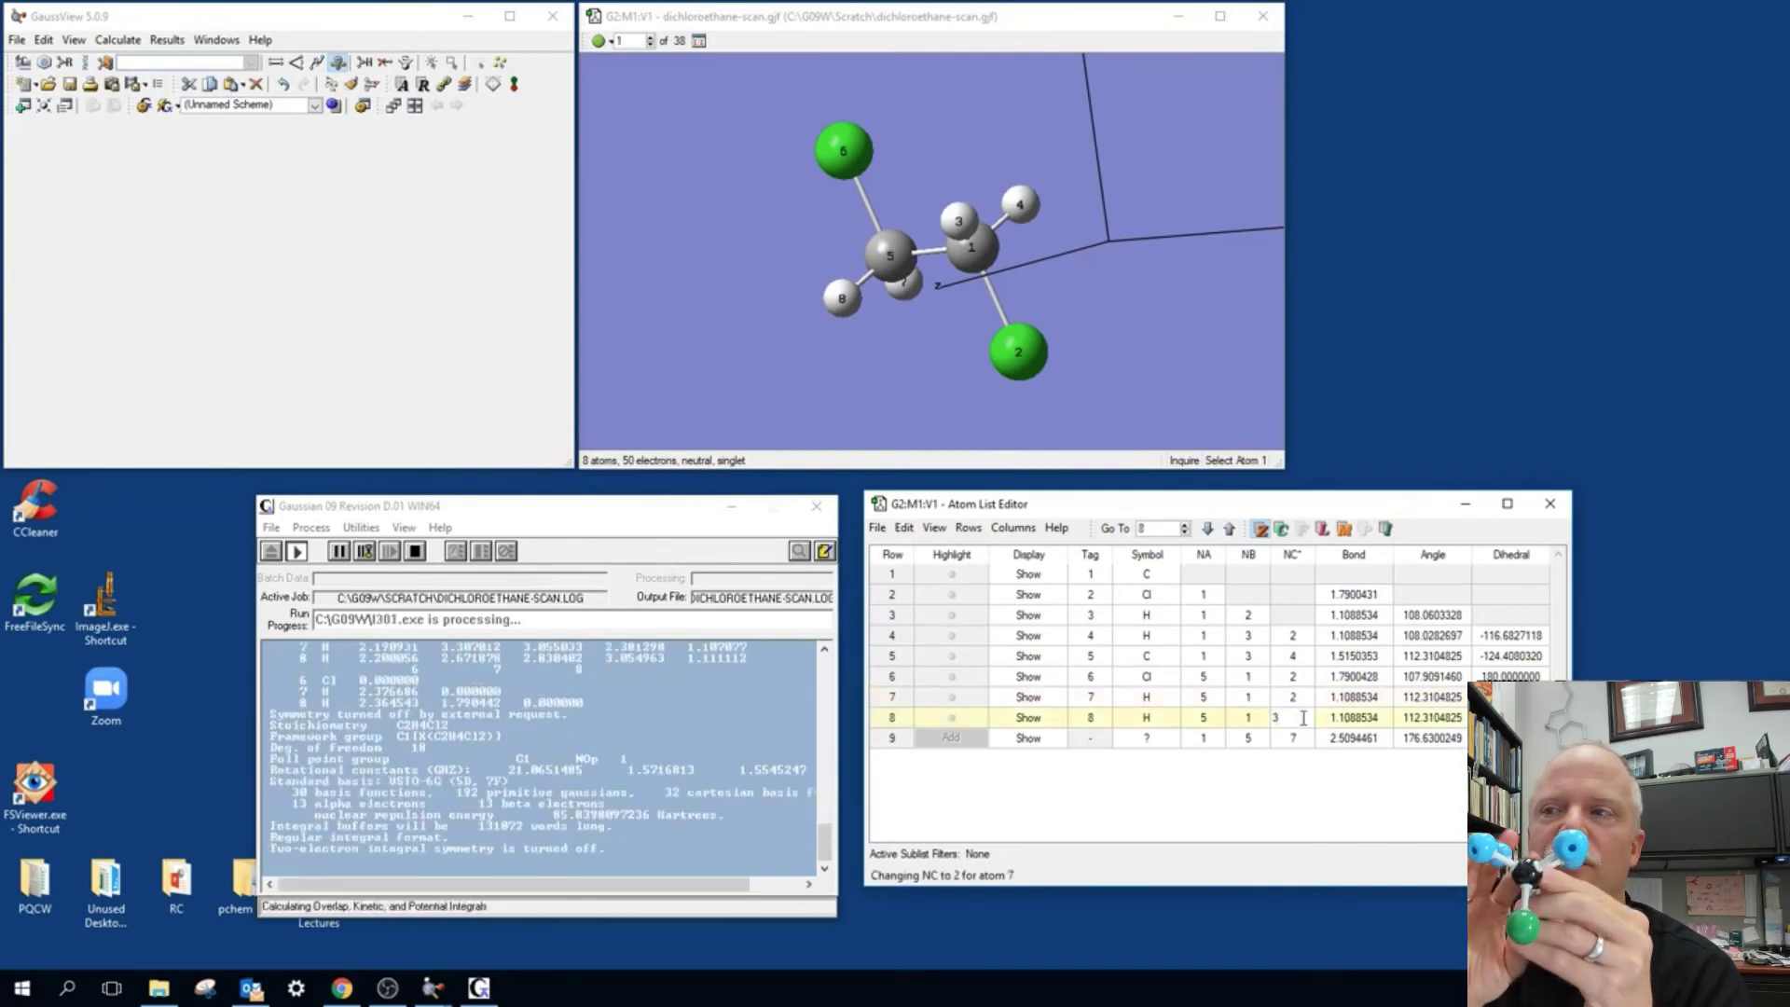
key("BackSpace")
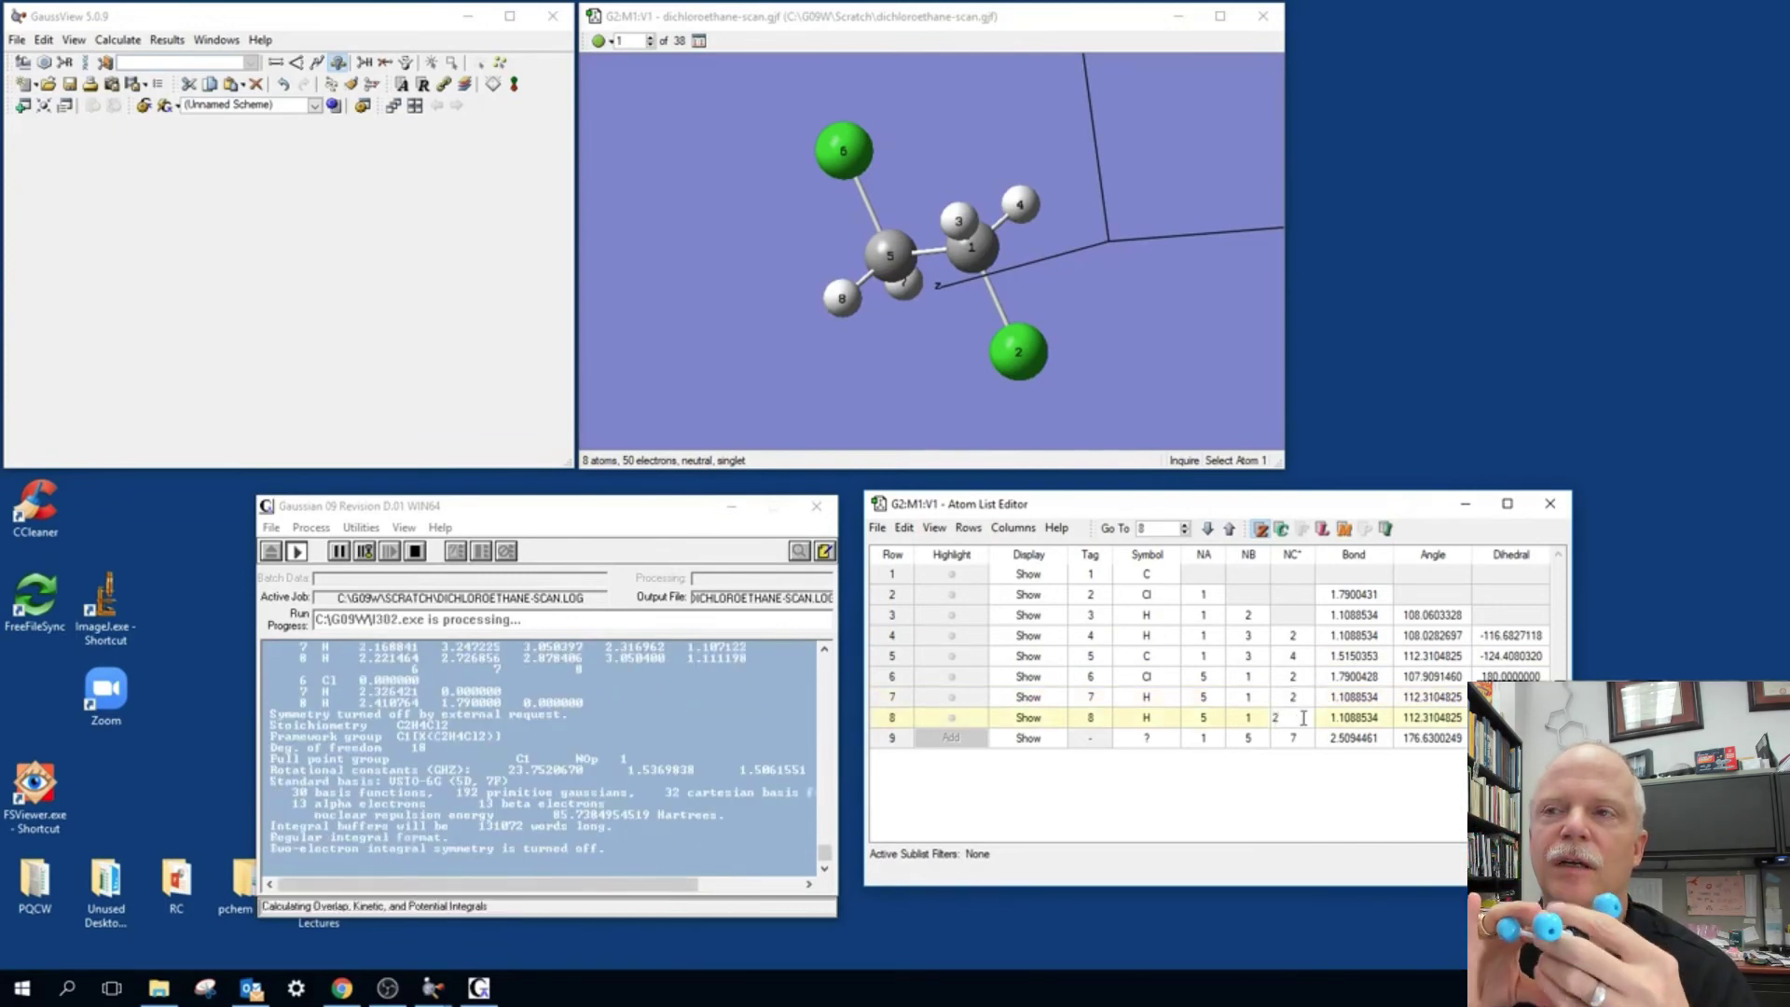
key("Return")
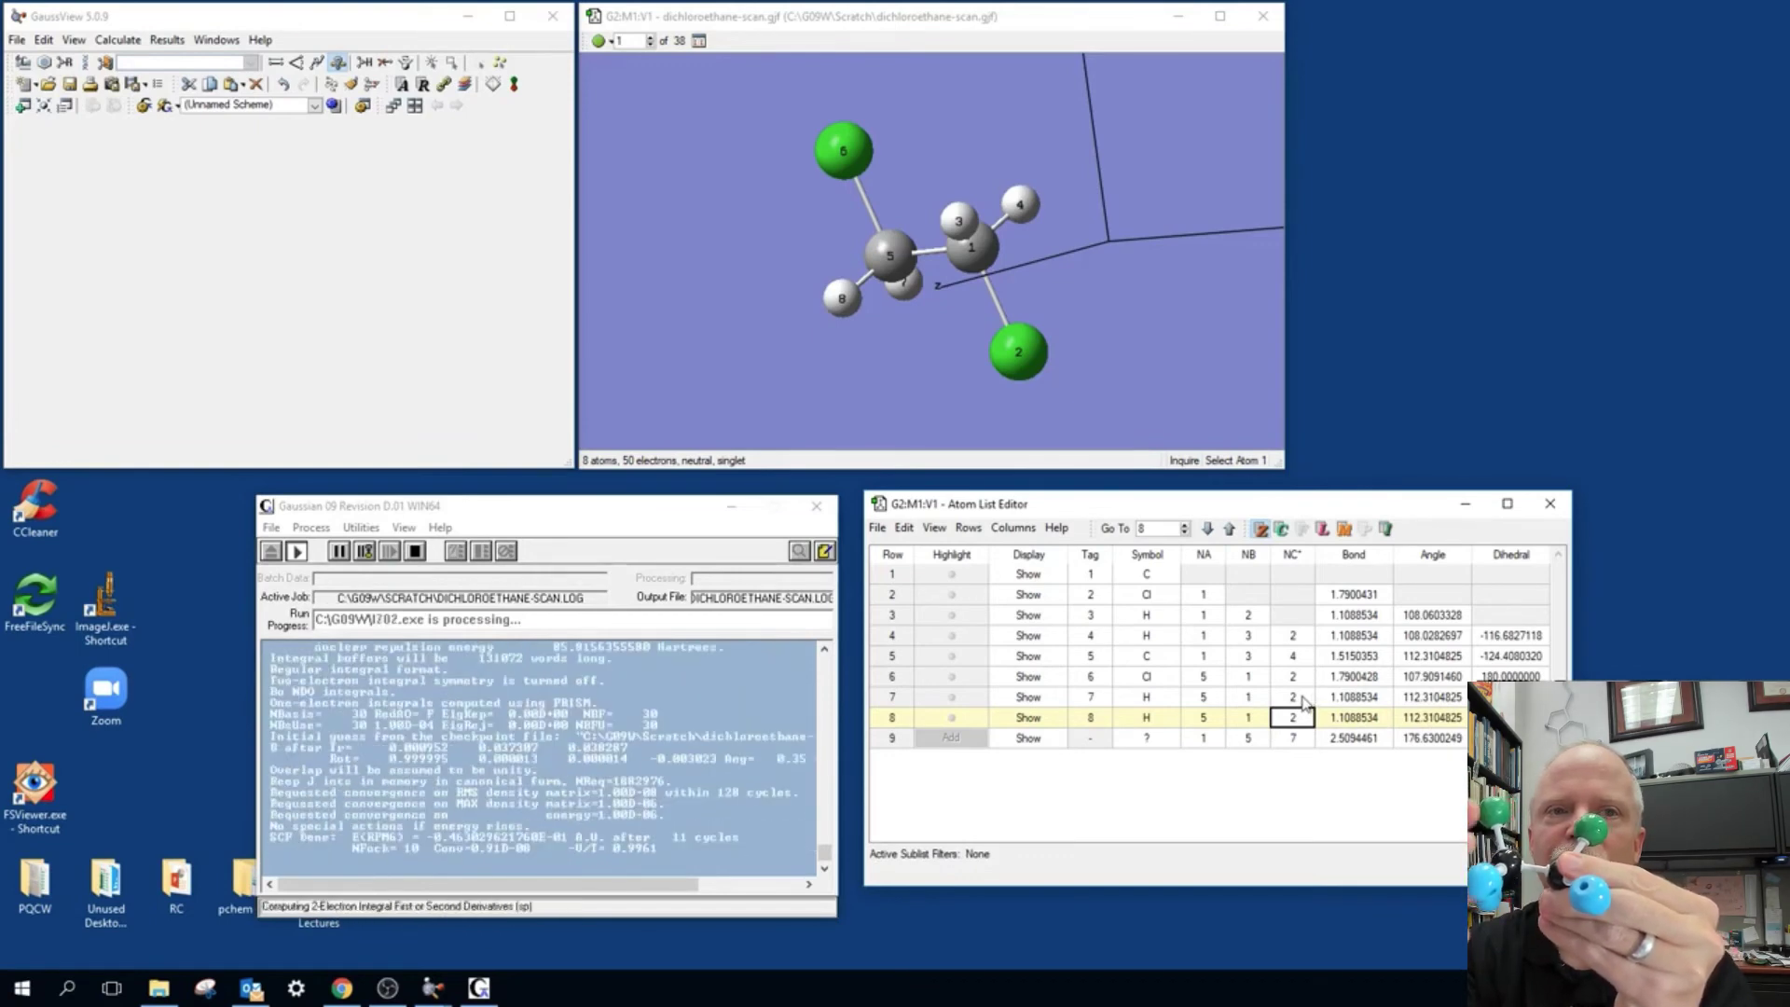
Change the dihedral reference atom of hydrogens 7 and 8 to 6
double_click(1301, 697)
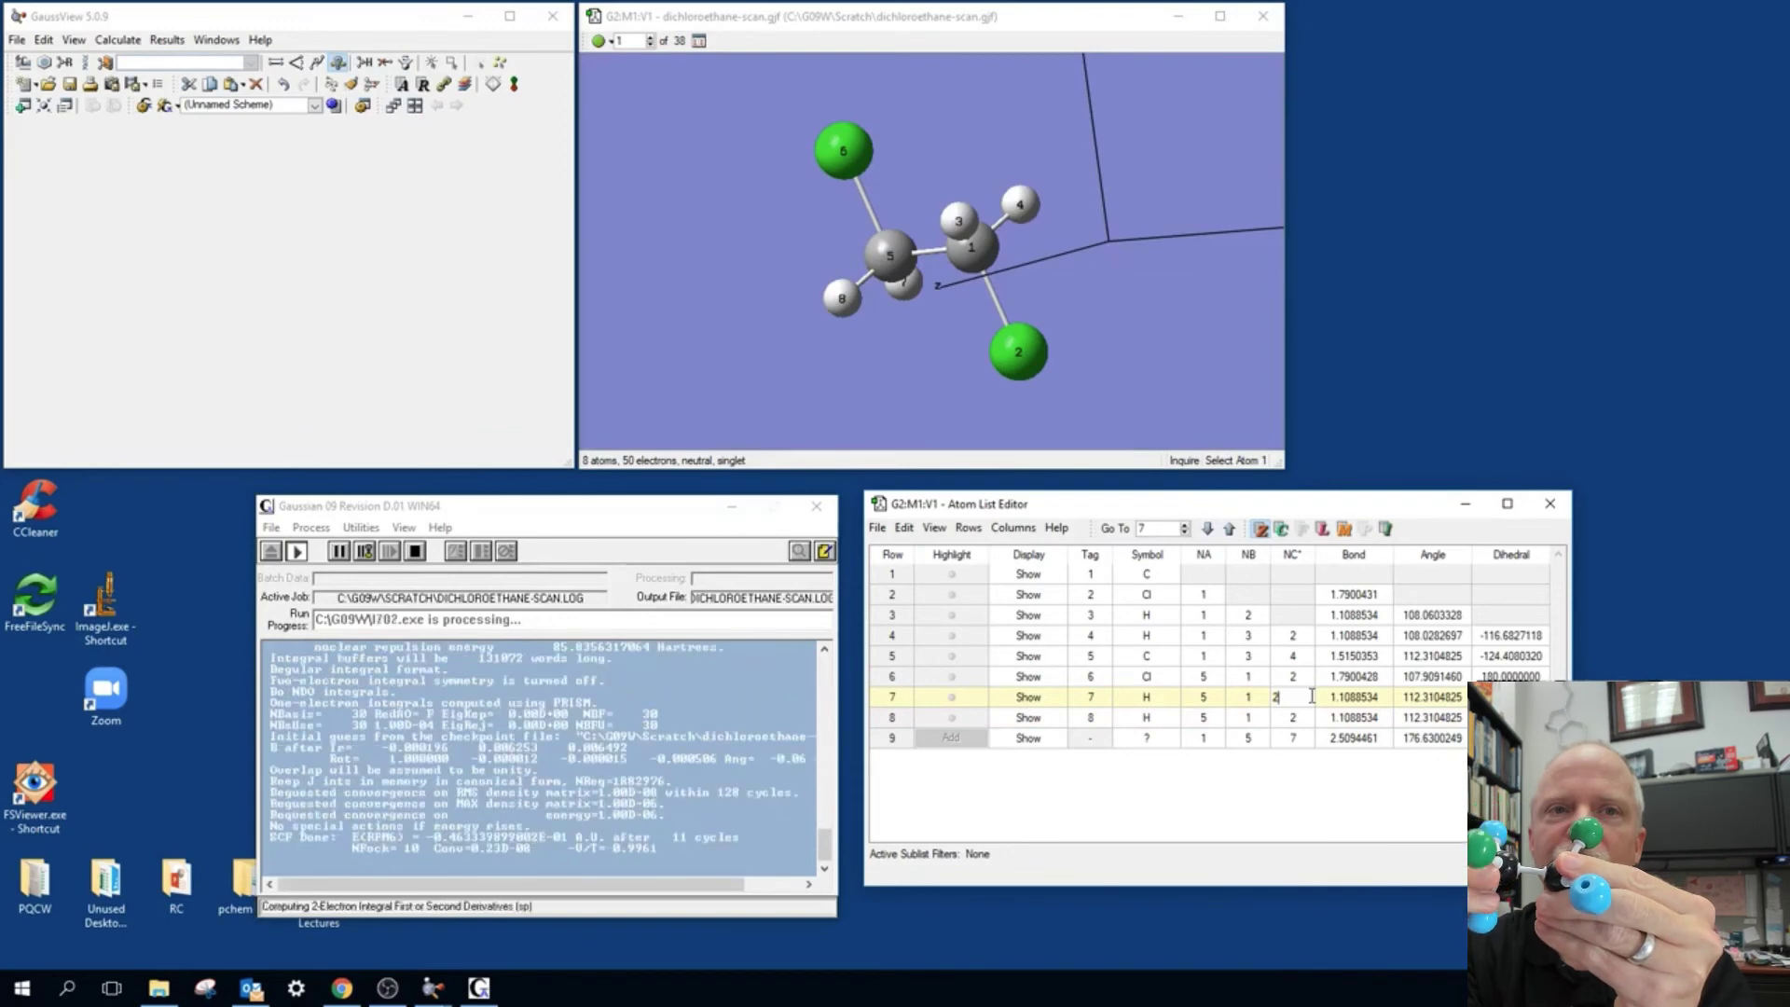
key("Return")
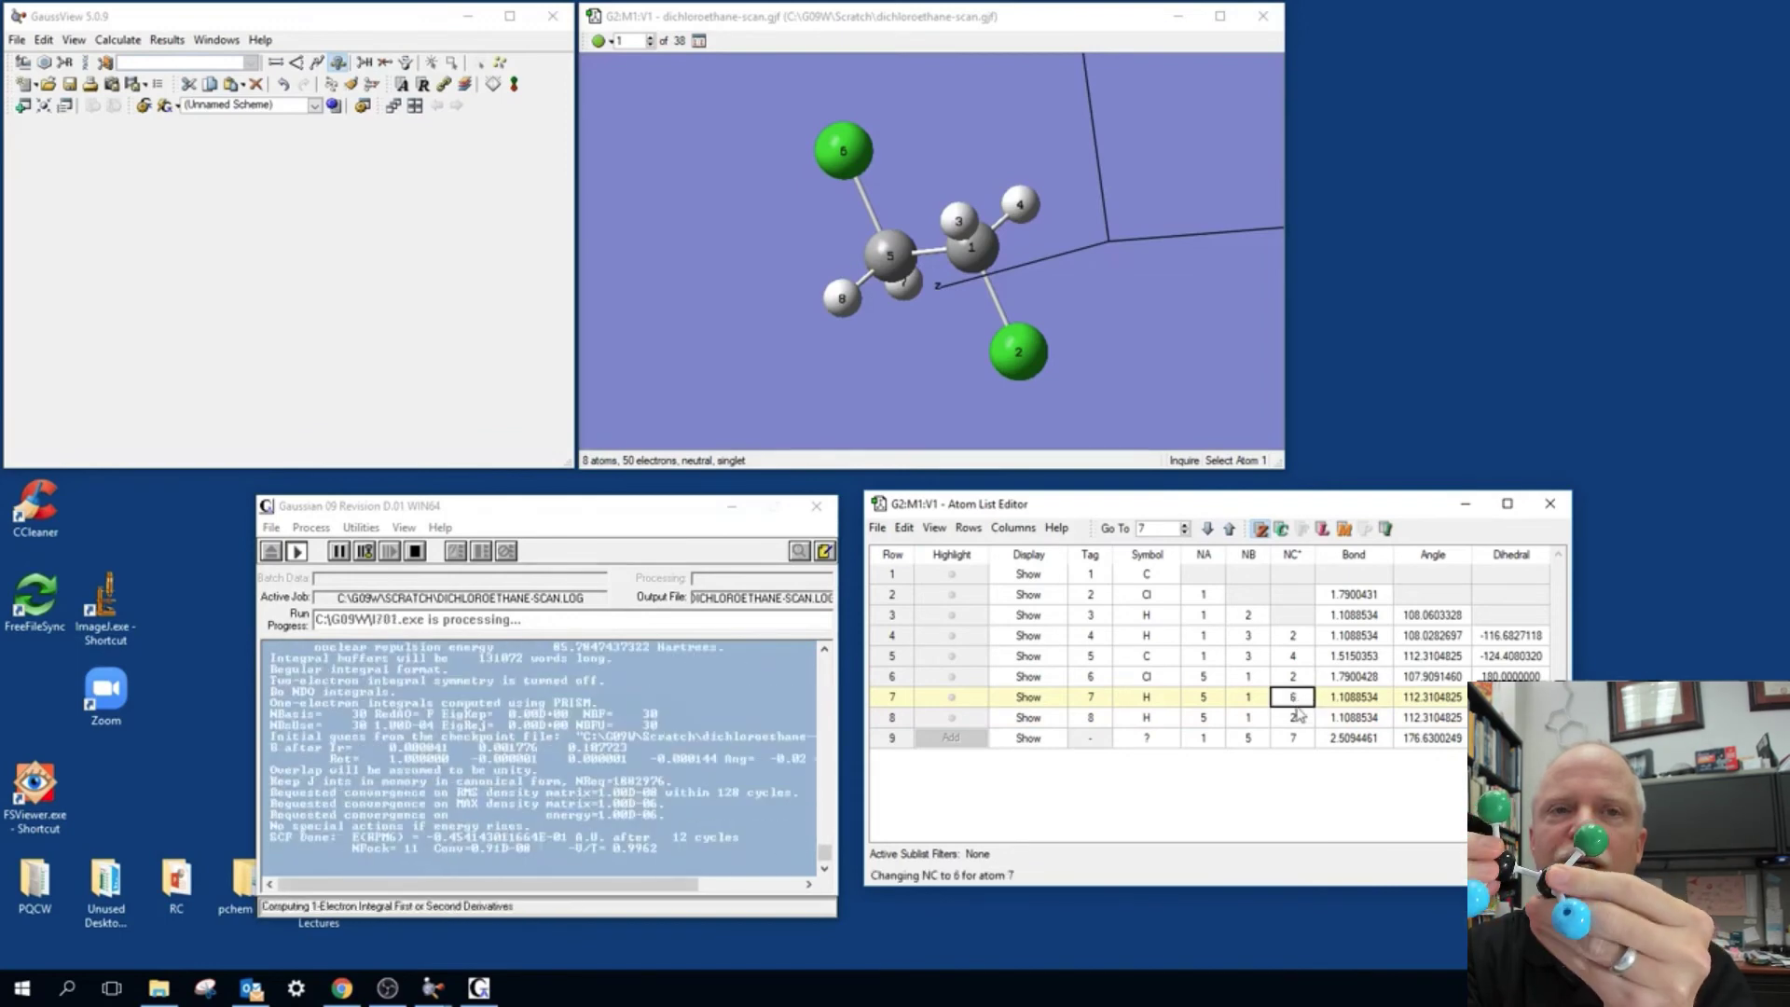
double_click(1304, 718)
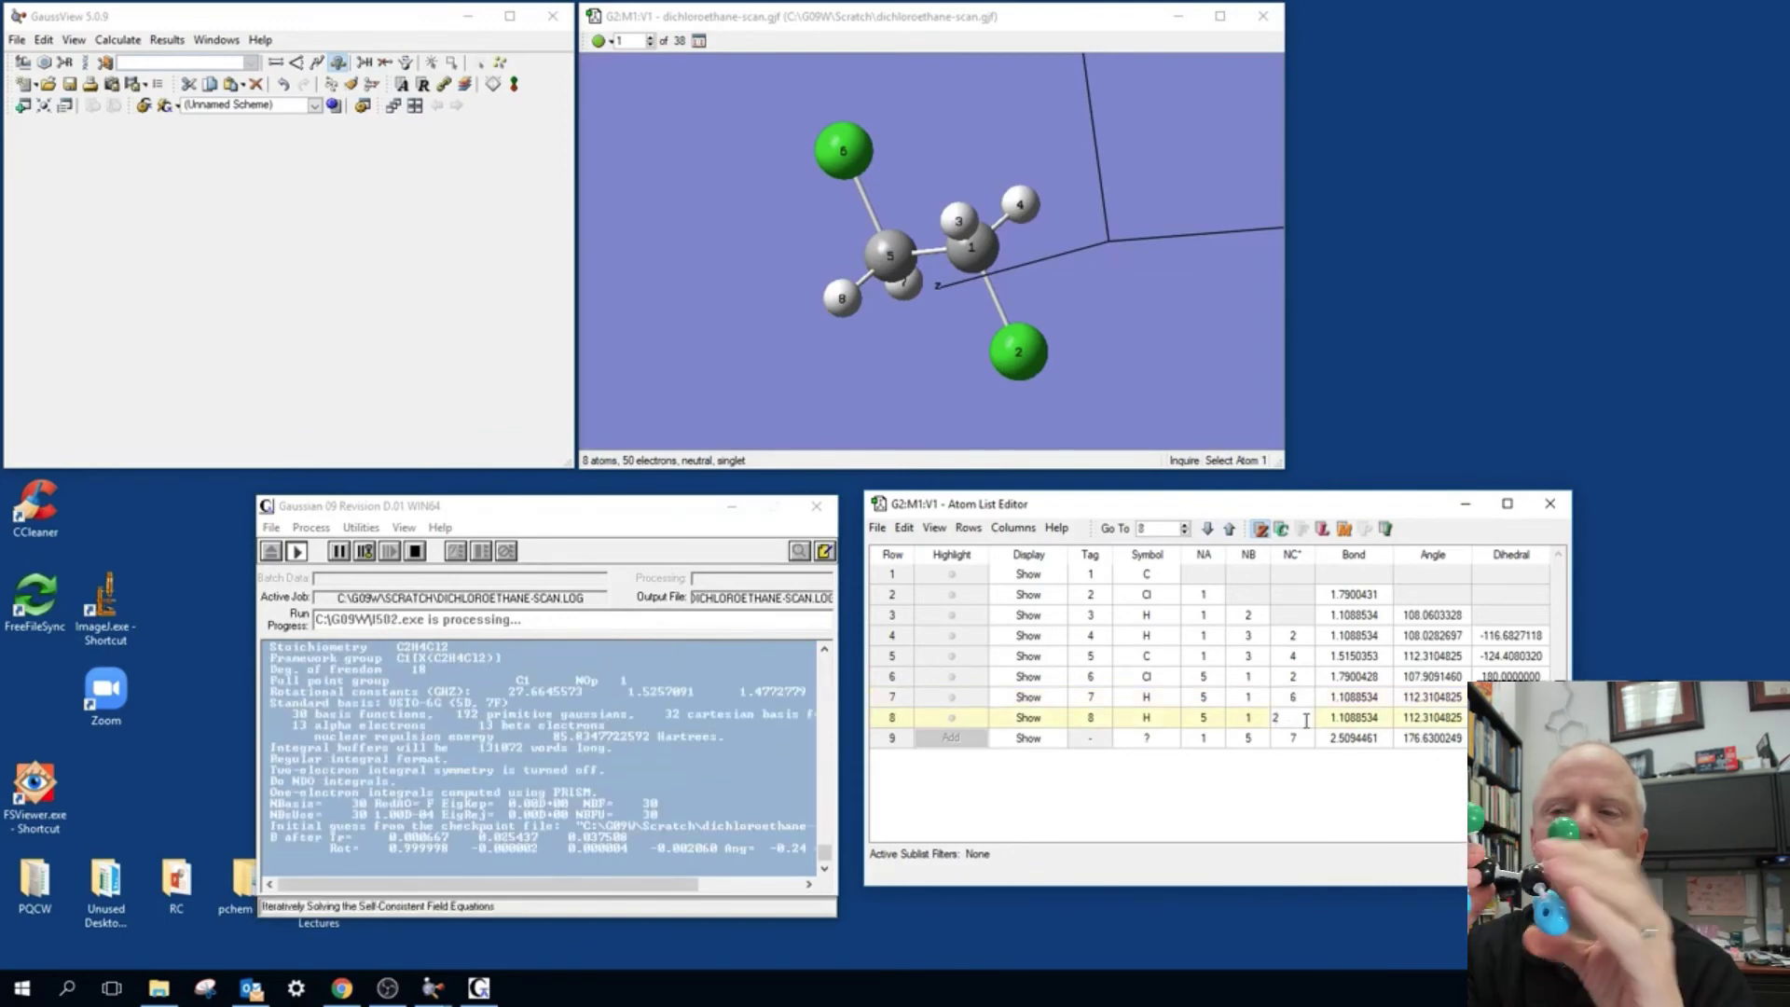
type("6")
key("Return")
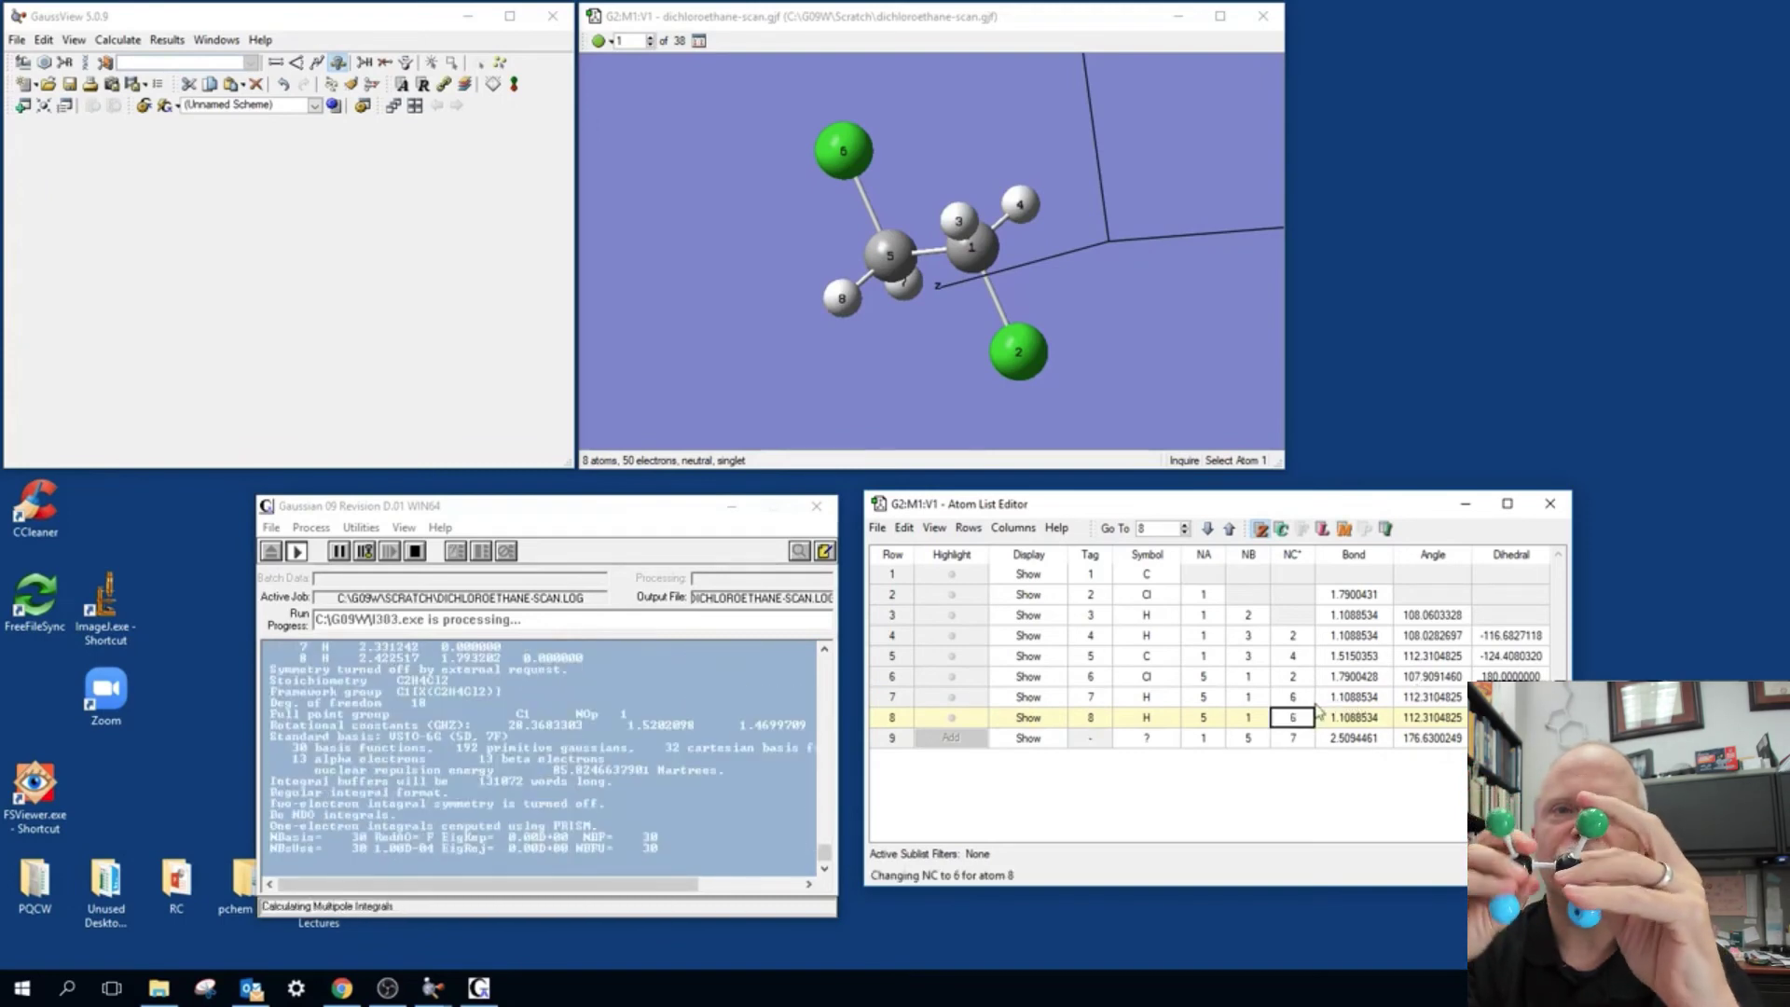
double_click(1289, 717)
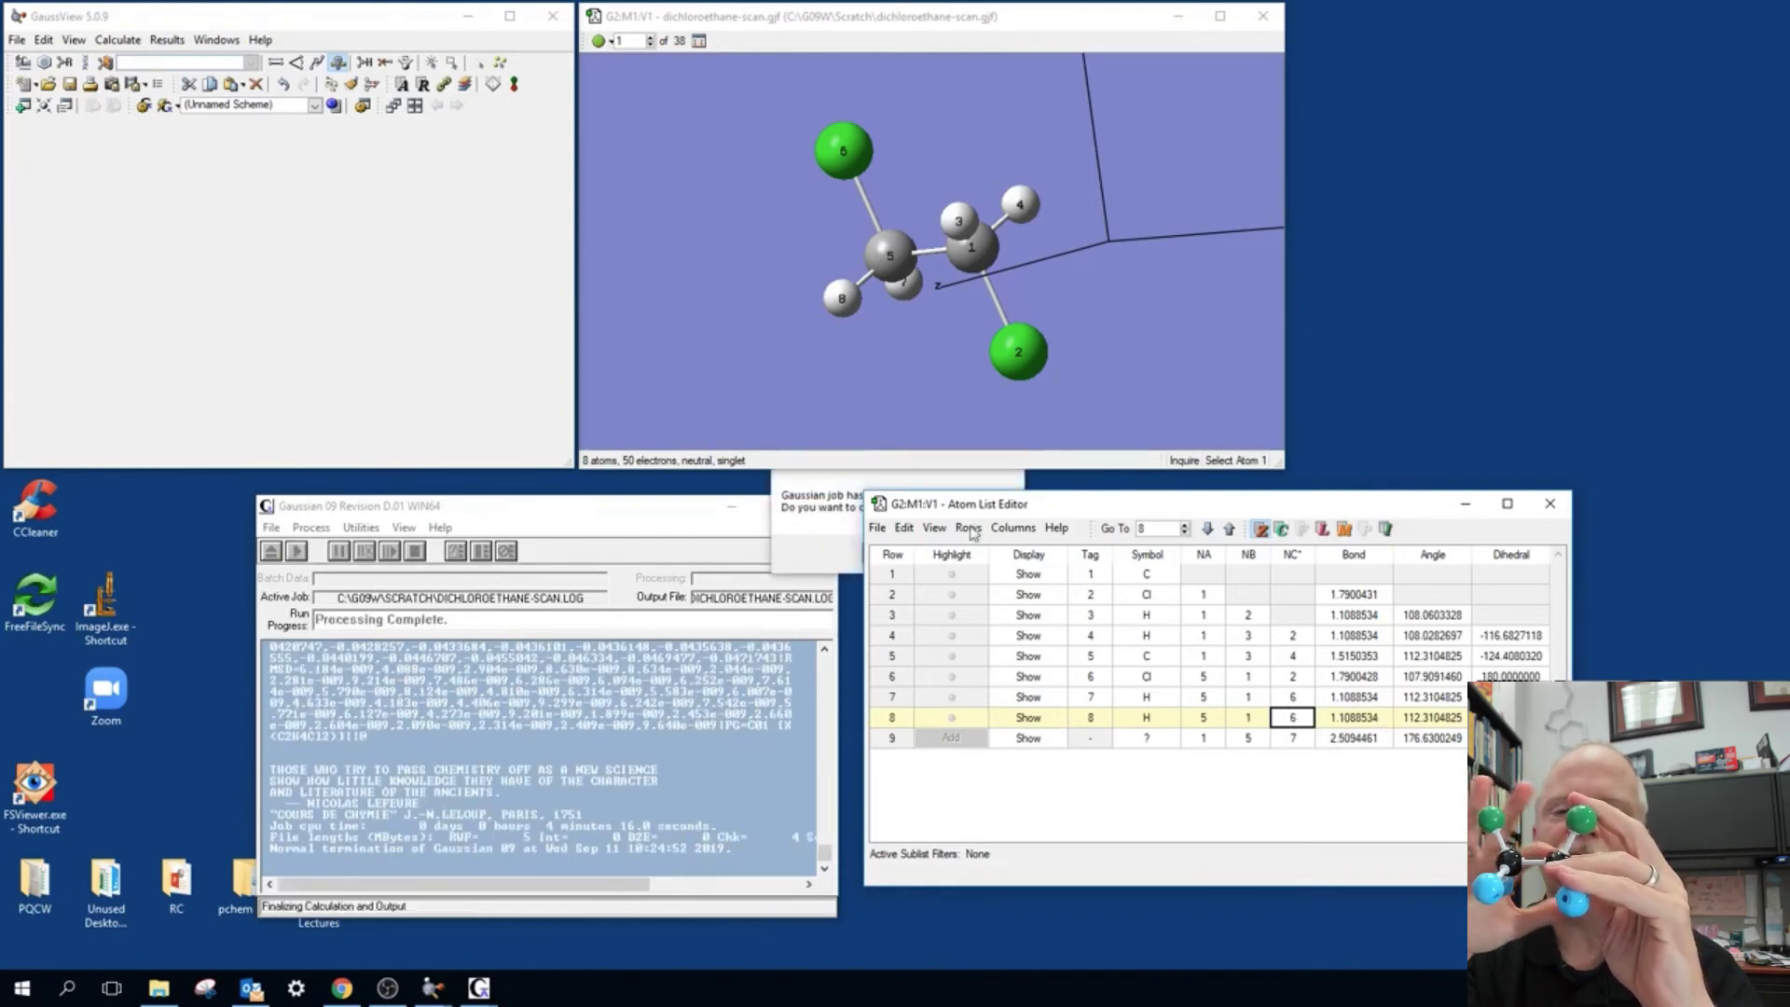
Confirm closing the finished Gaussian job and load the dichloroethane-scan.log results file
left_click_drag(1068, 516, 1245, 529)
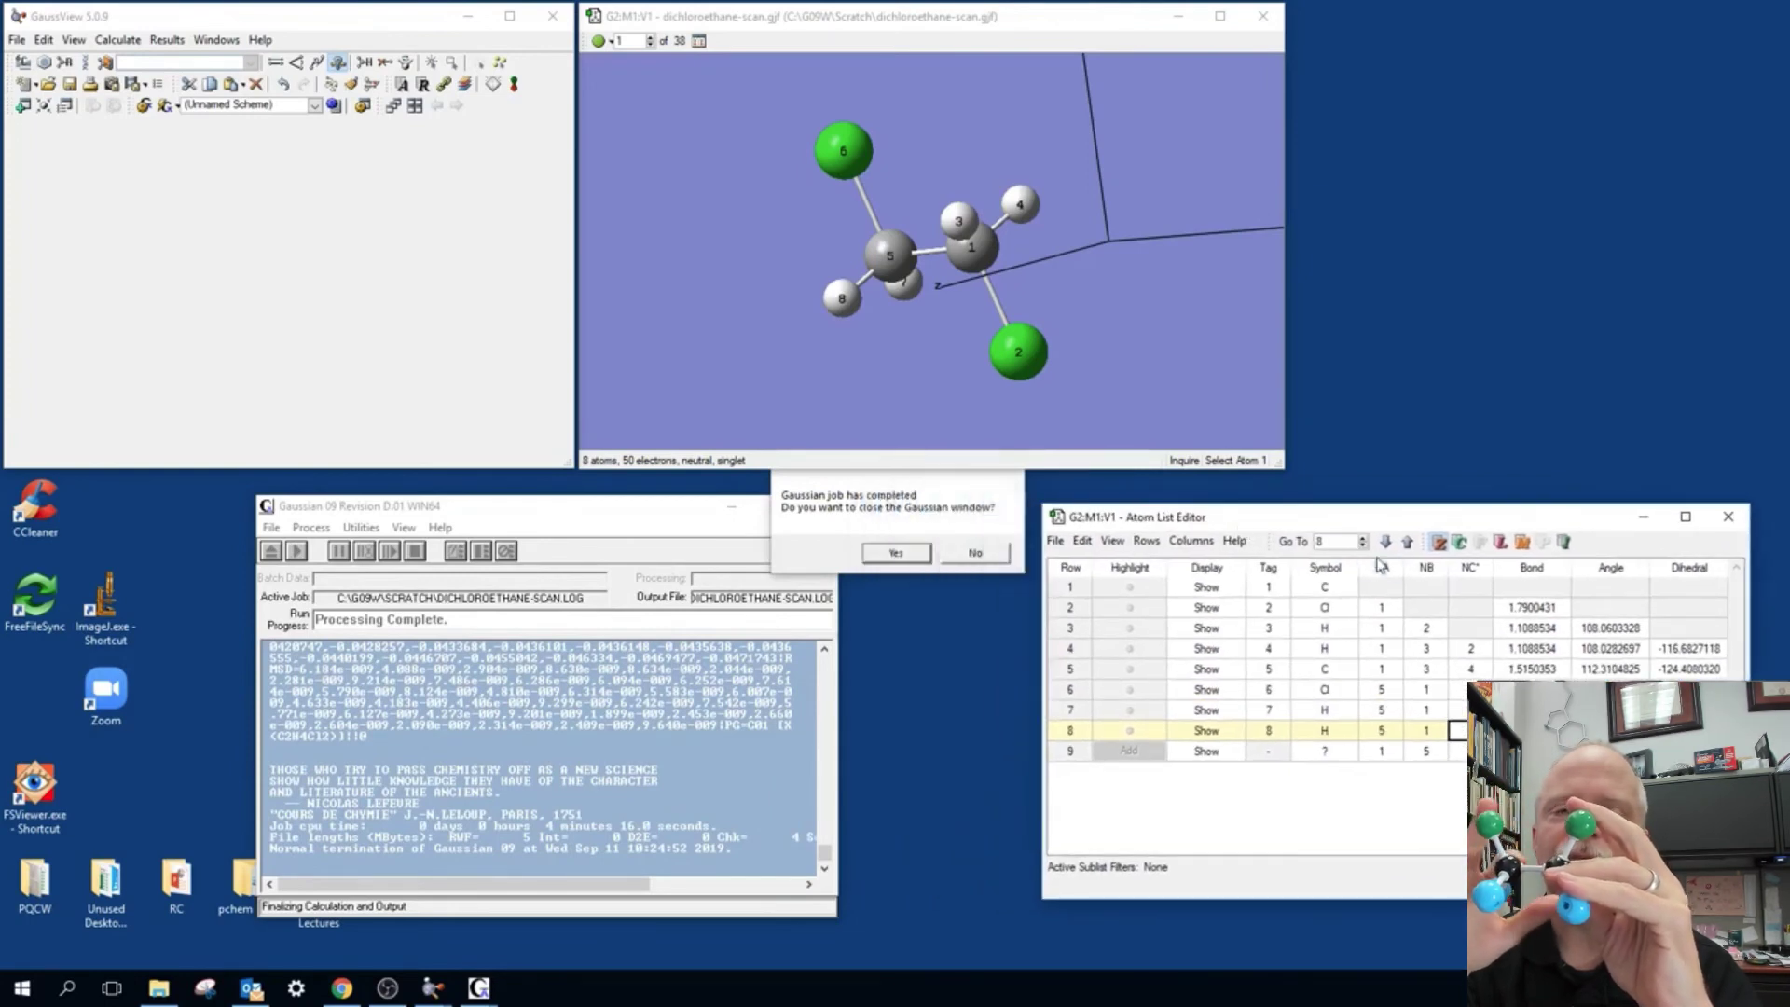
left_click(897, 554)
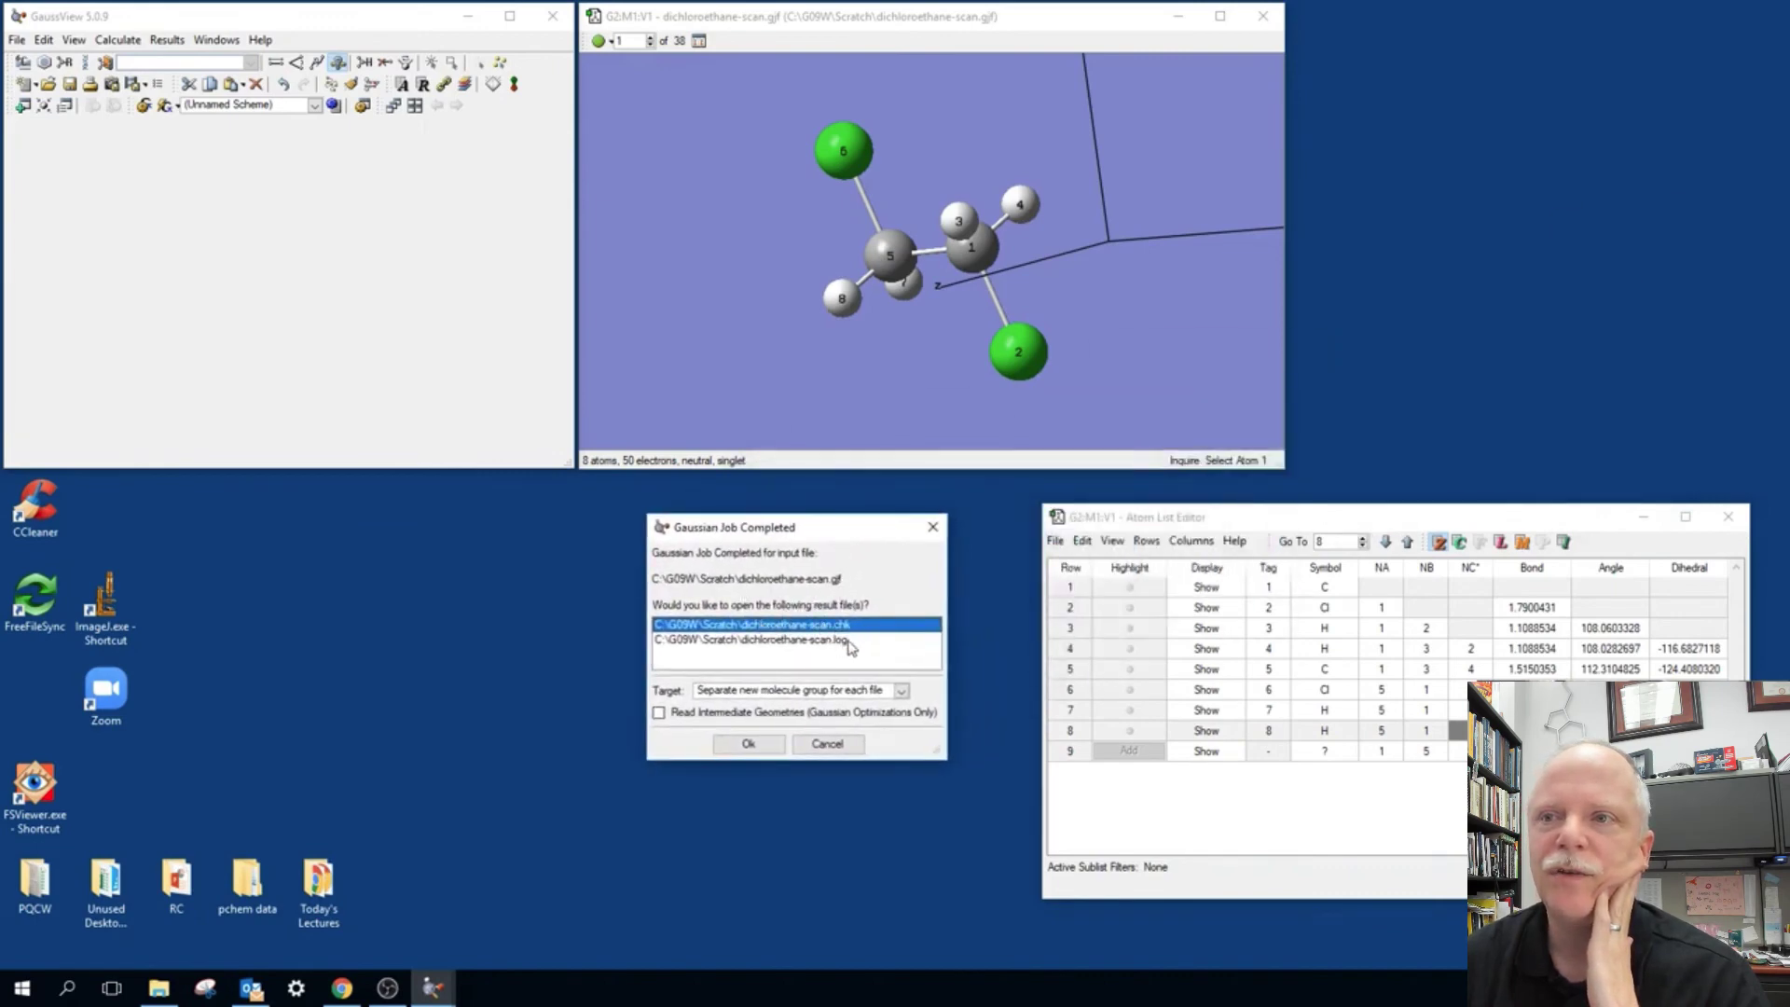
left_click(847, 640)
left_click(765, 743)
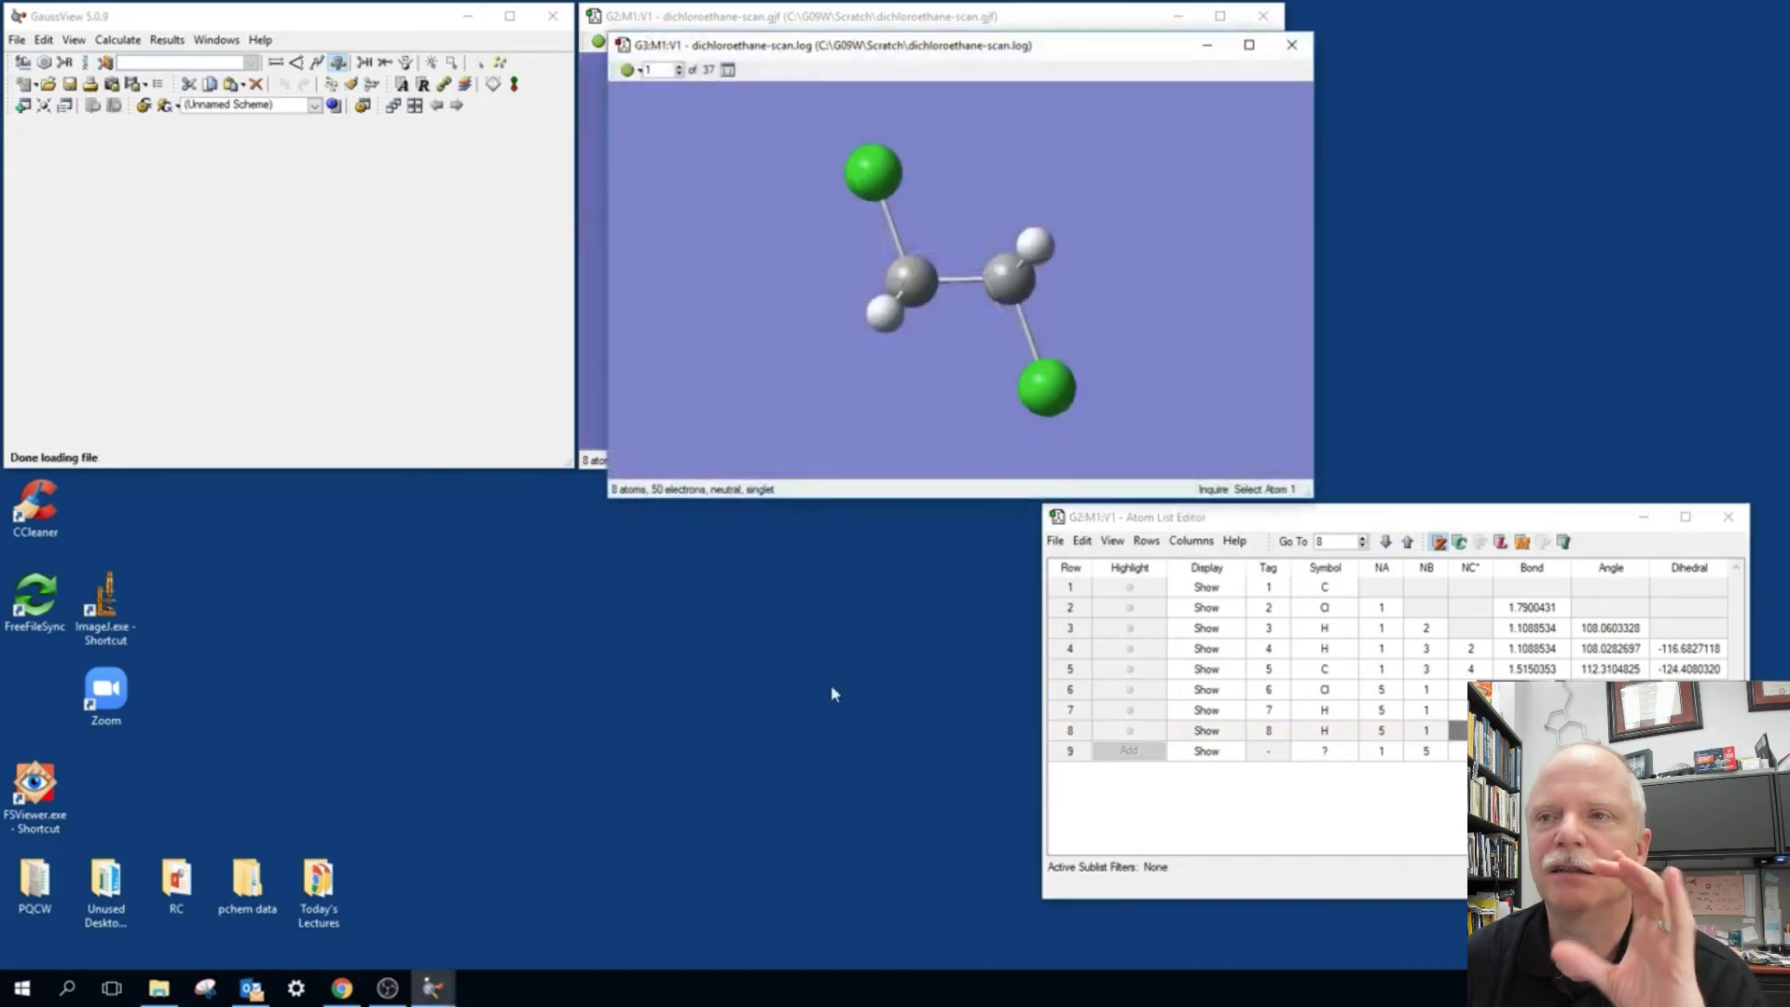
left_click(1239, 17)
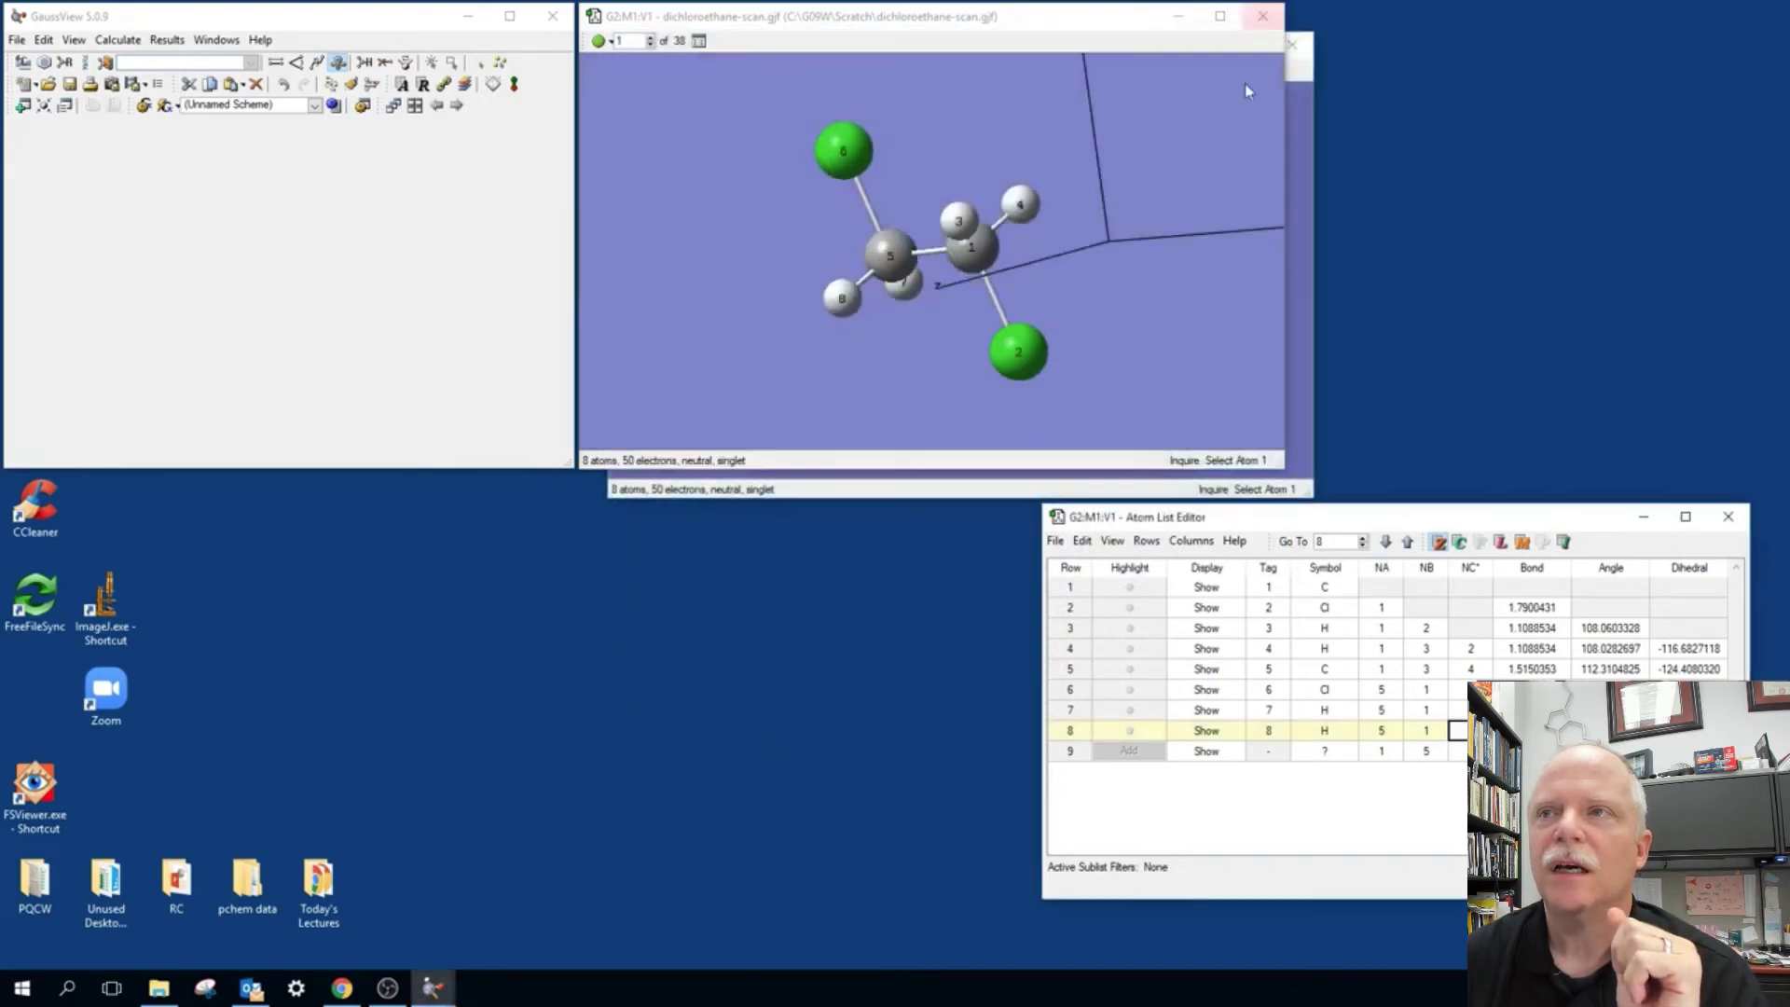
Close the .gjf model window and toggle the Cartesian axes on, then off again
left_click(1264, 16)
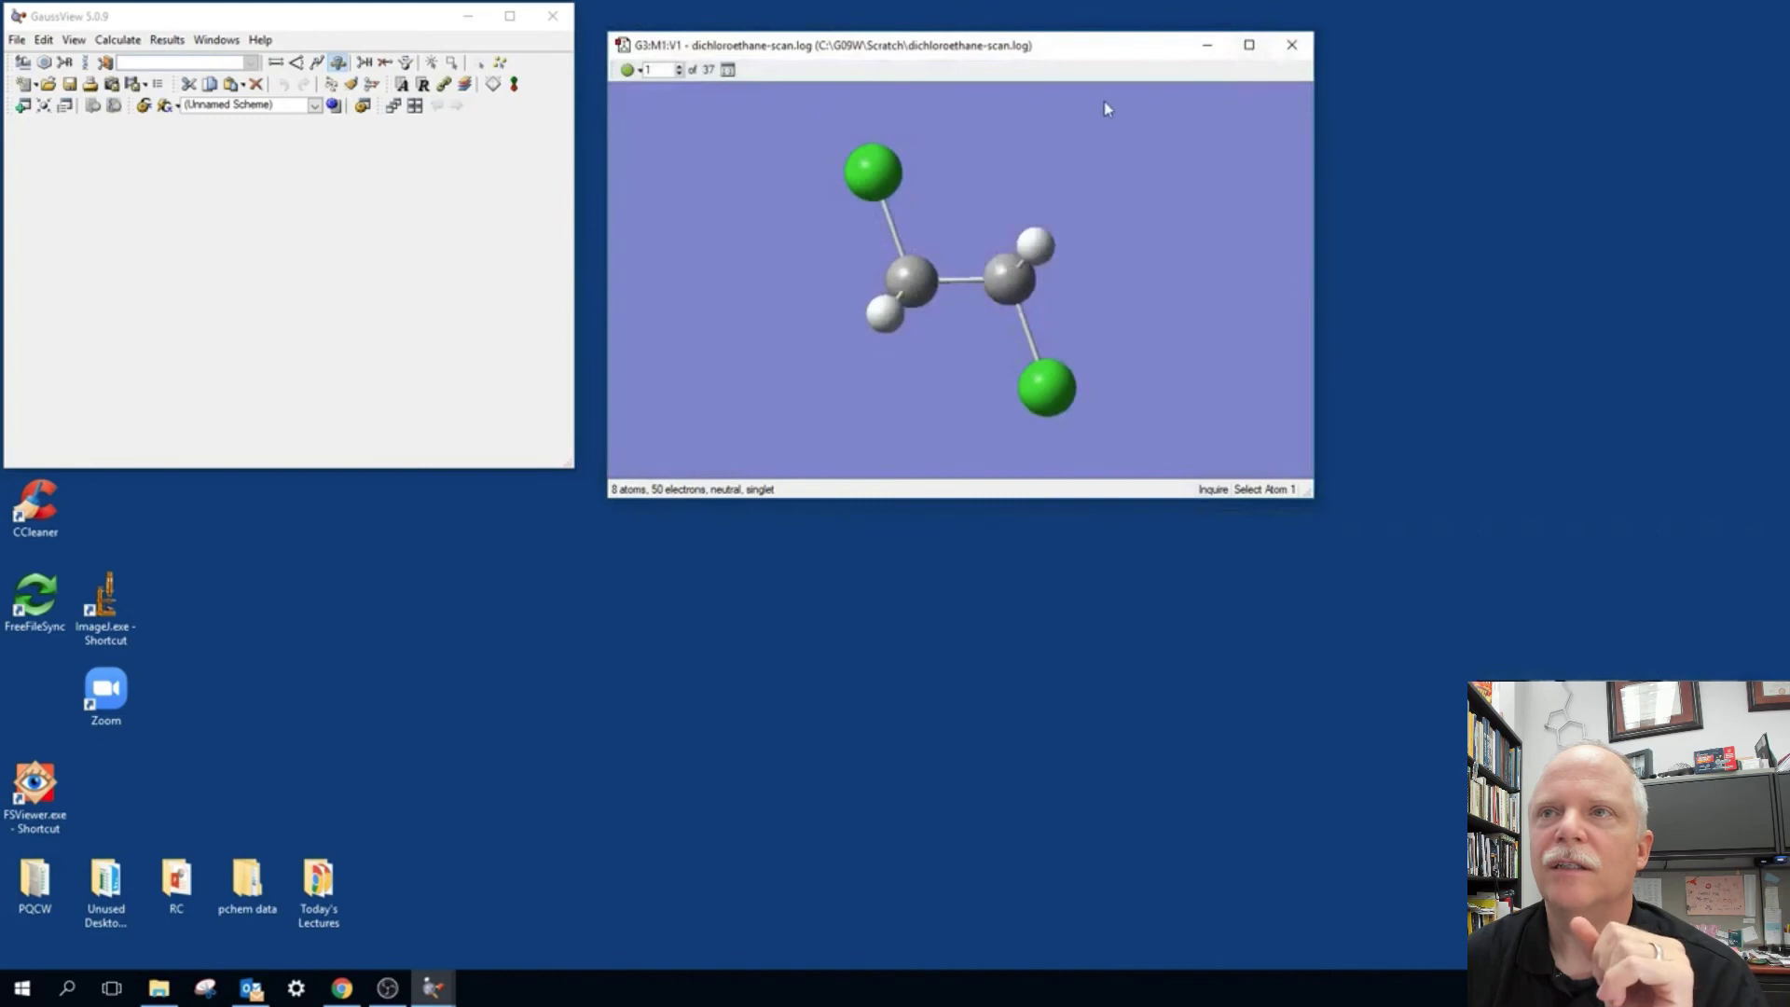
left_click_drag(1082, 304, 1123, 254)
right_click(1146, 241)
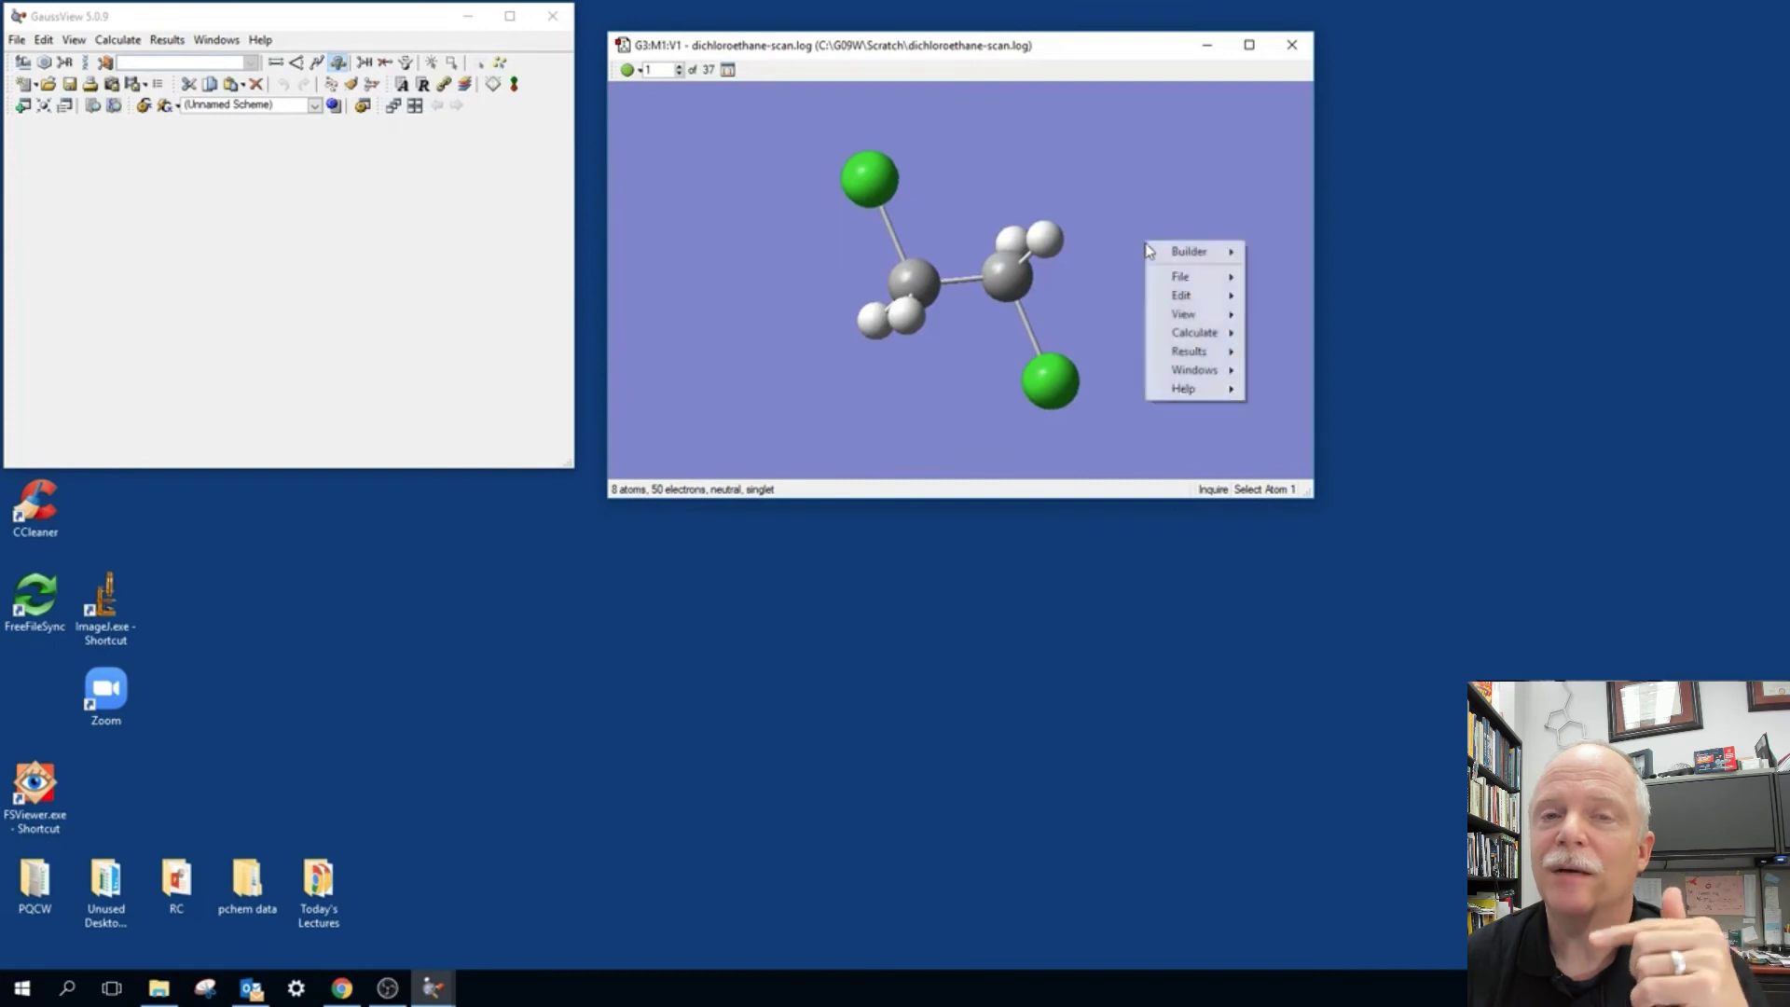
mouse_move(1218, 318)
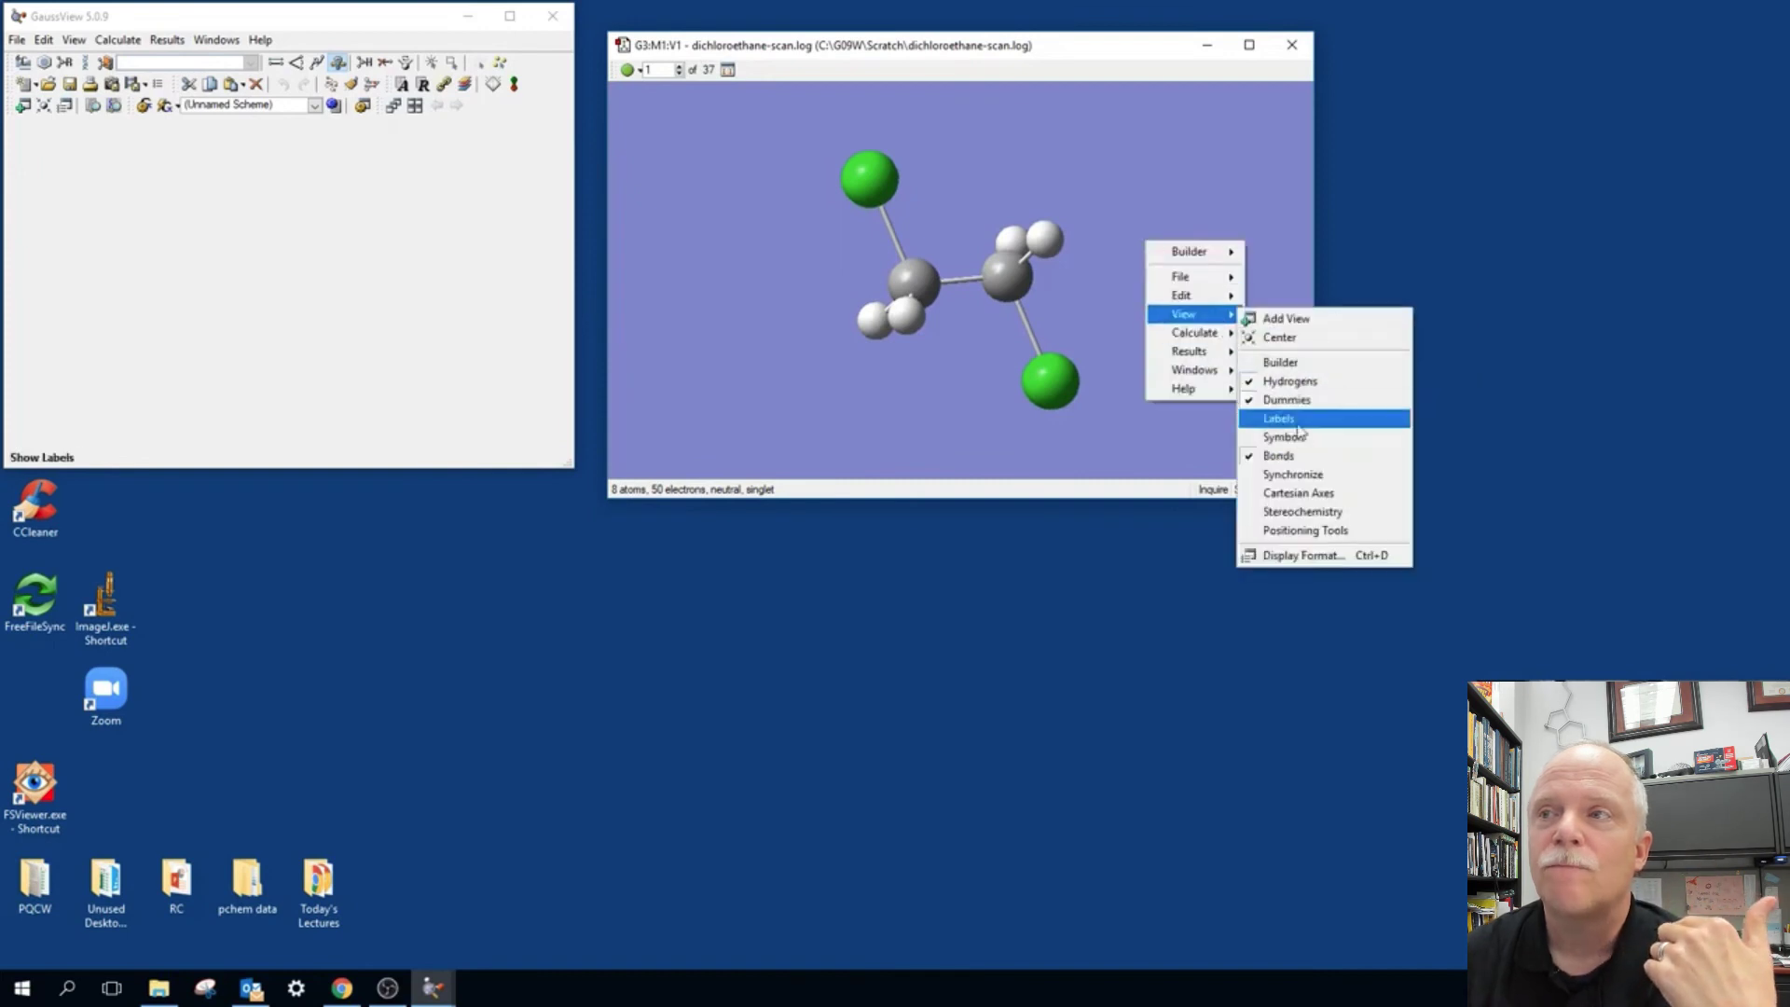
left_click(1300, 492)
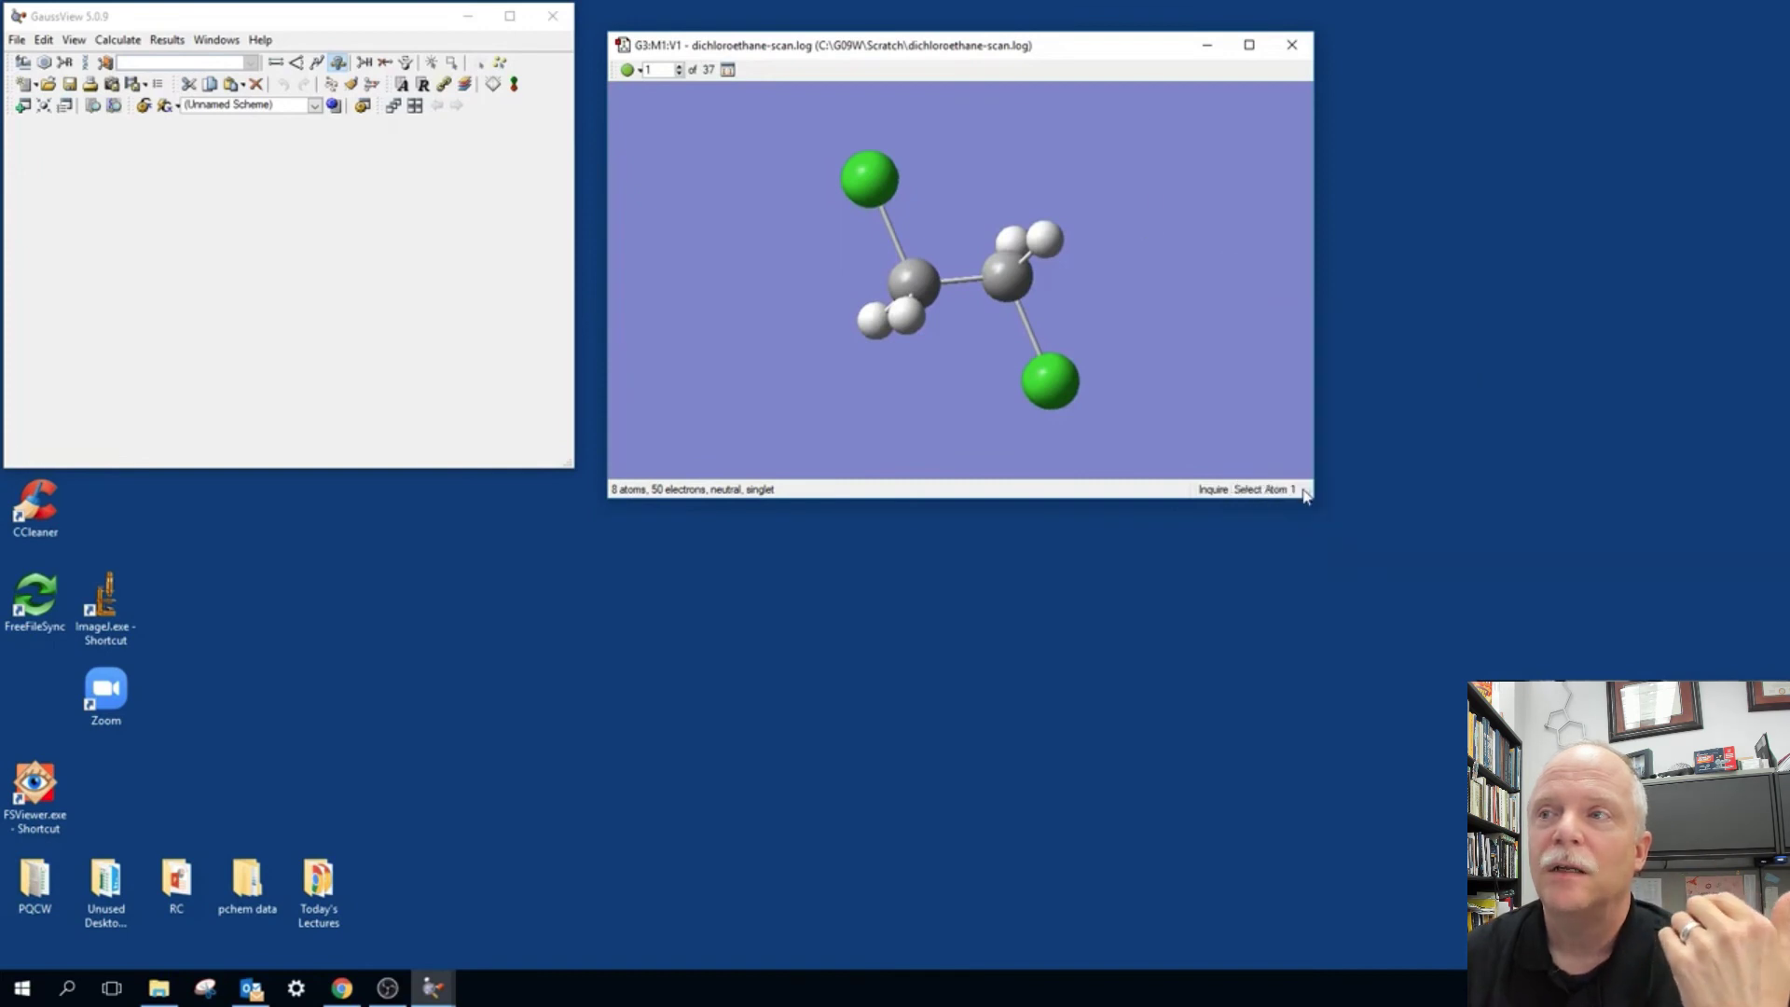
right_click(1204, 302)
mouse_move(1258, 370)
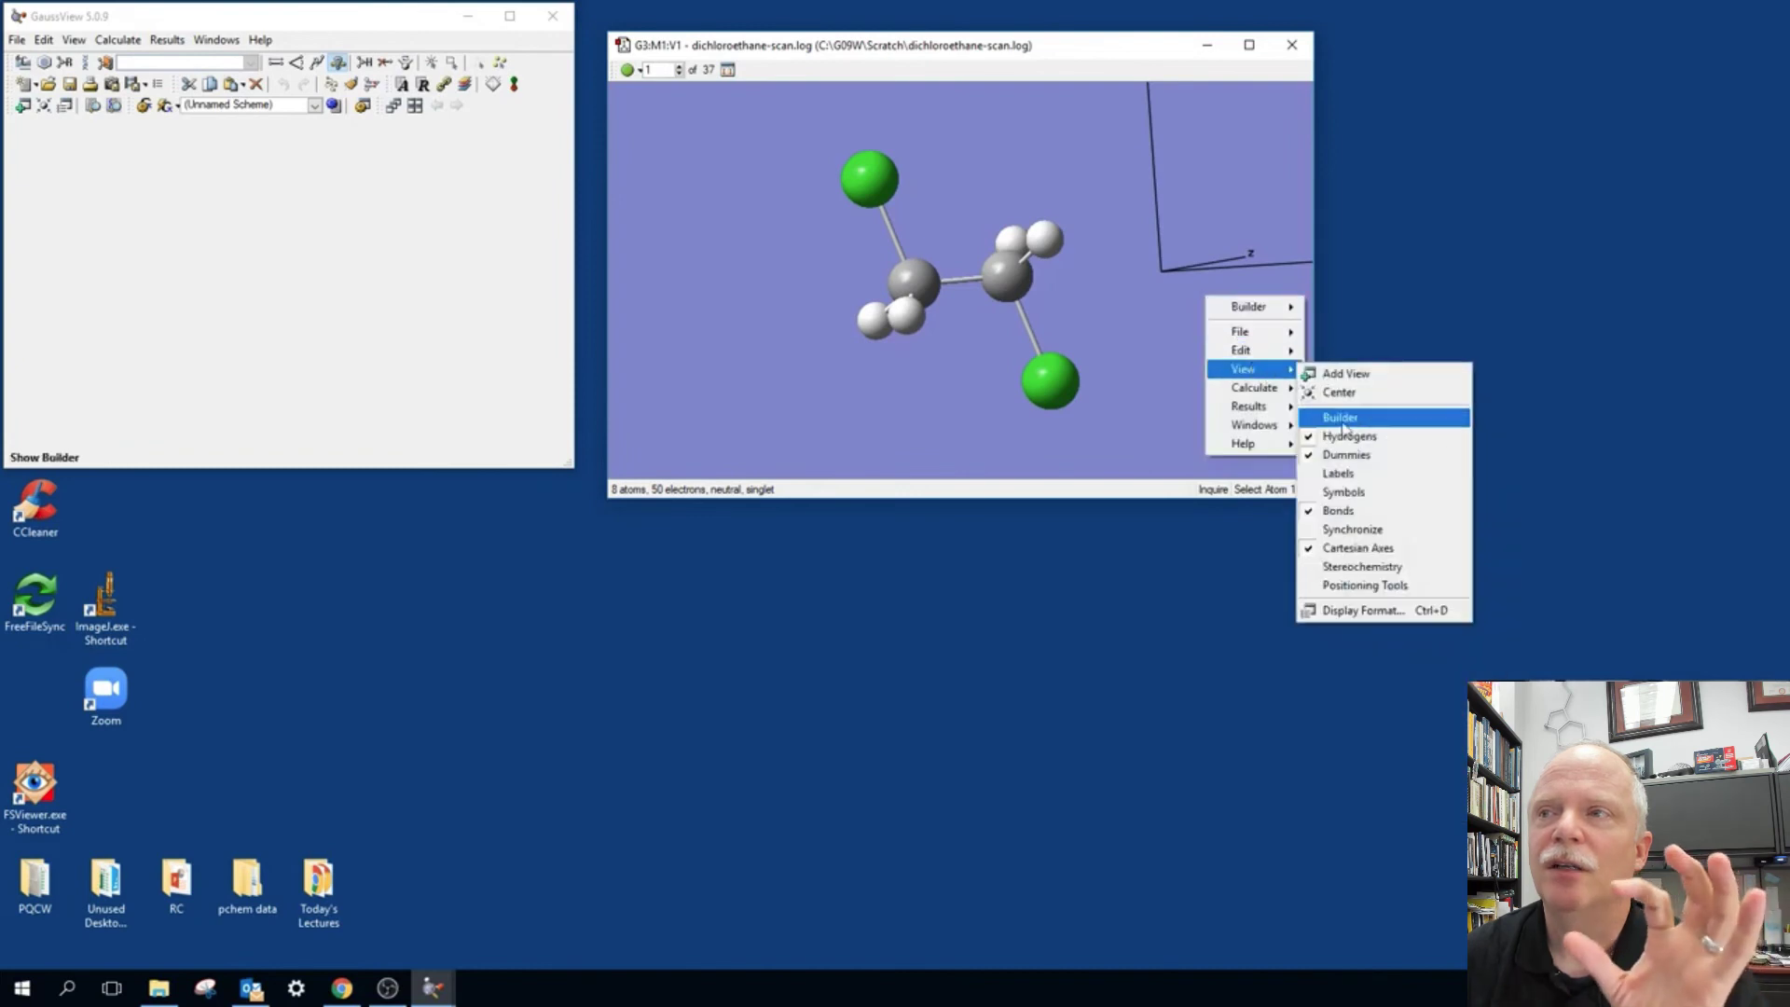
left_click(1328, 548)
Rotate the molecule and turn on atom number labels
left_click_drag(1155, 340, 1090, 332)
right_click(1155, 241)
mouse_move(1198, 312)
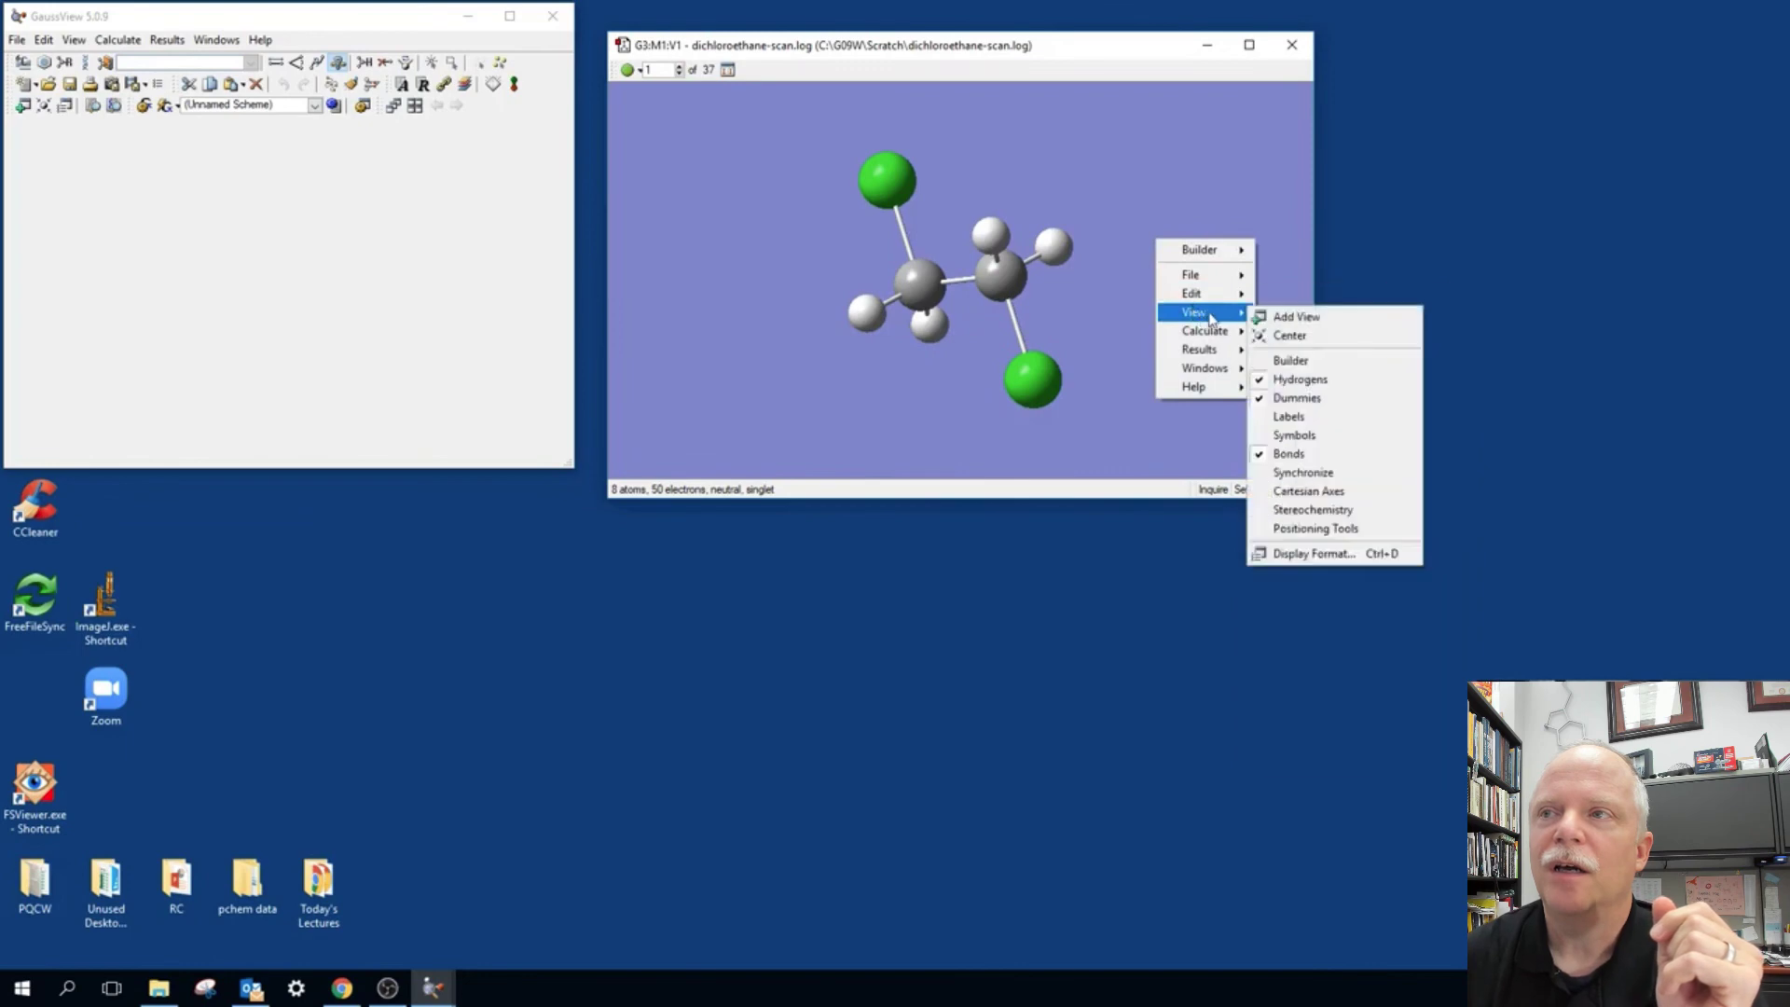
left_click(1269, 420)
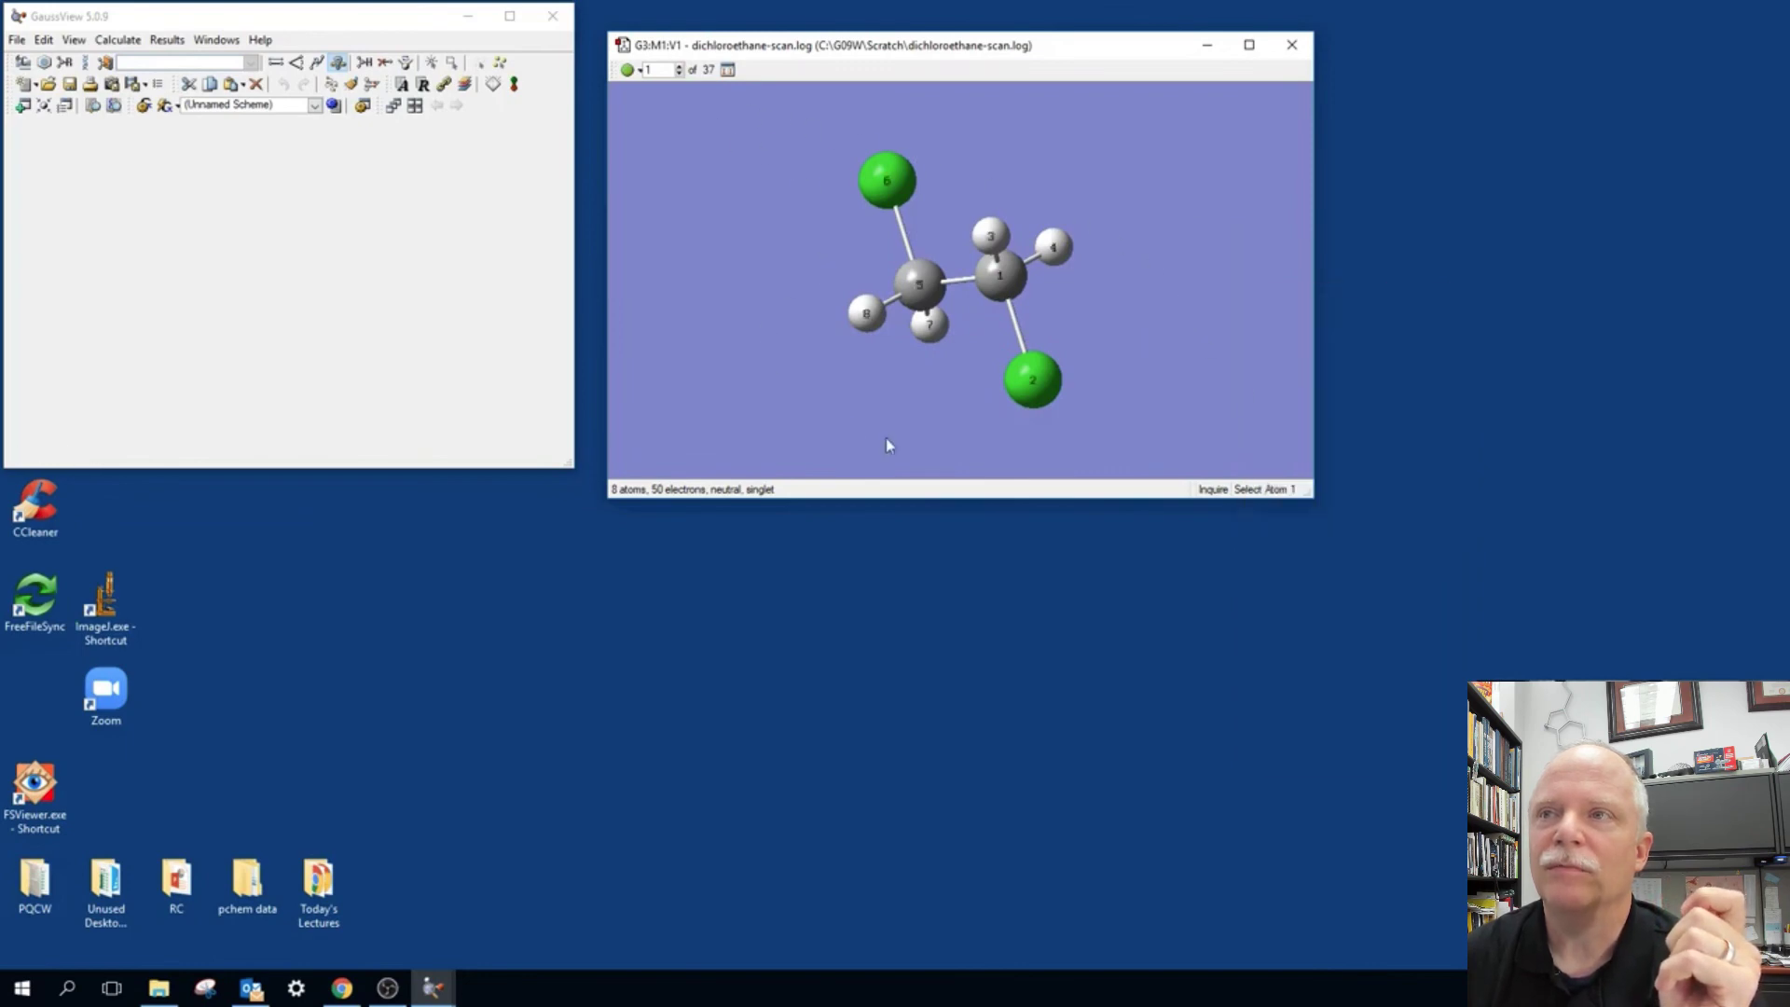
View down the C–C bond, step through the scan geometries, then animate all 37 and stop
left_click_drag(998, 267, 992, 305)
left_click(680, 66)
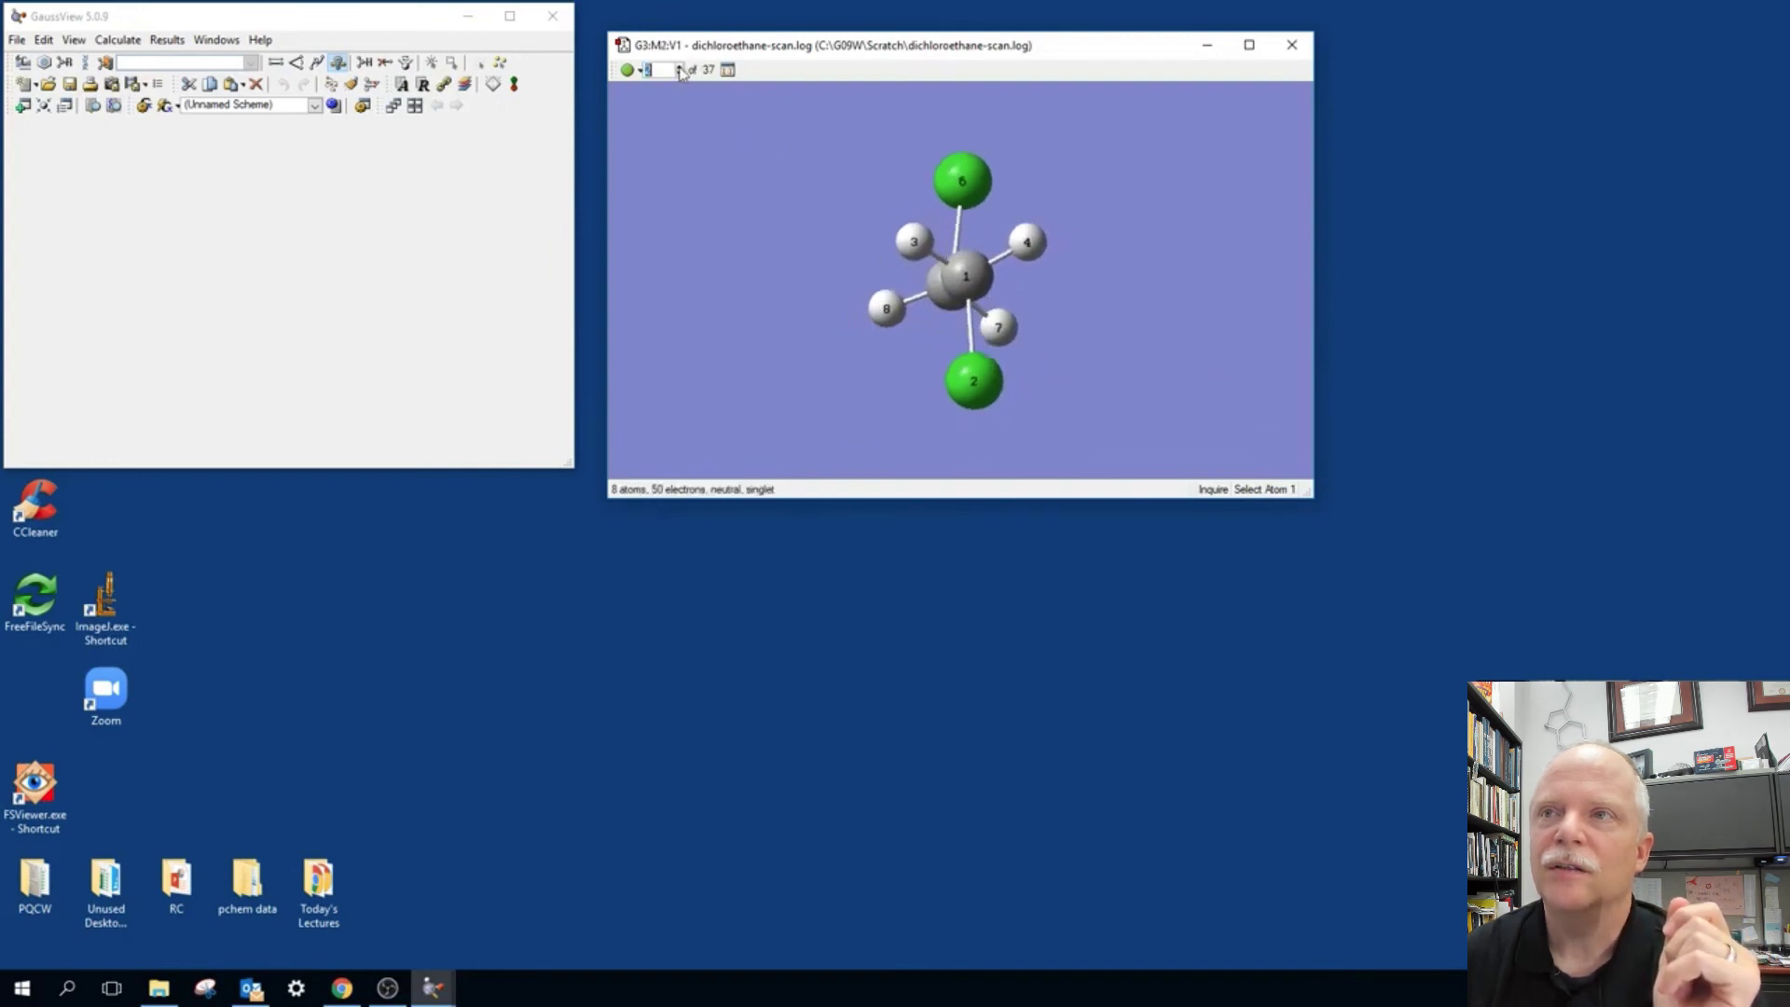
left_click(680, 66)
left_click(680, 66)
left_click(680, 66)
left_click(679, 66)
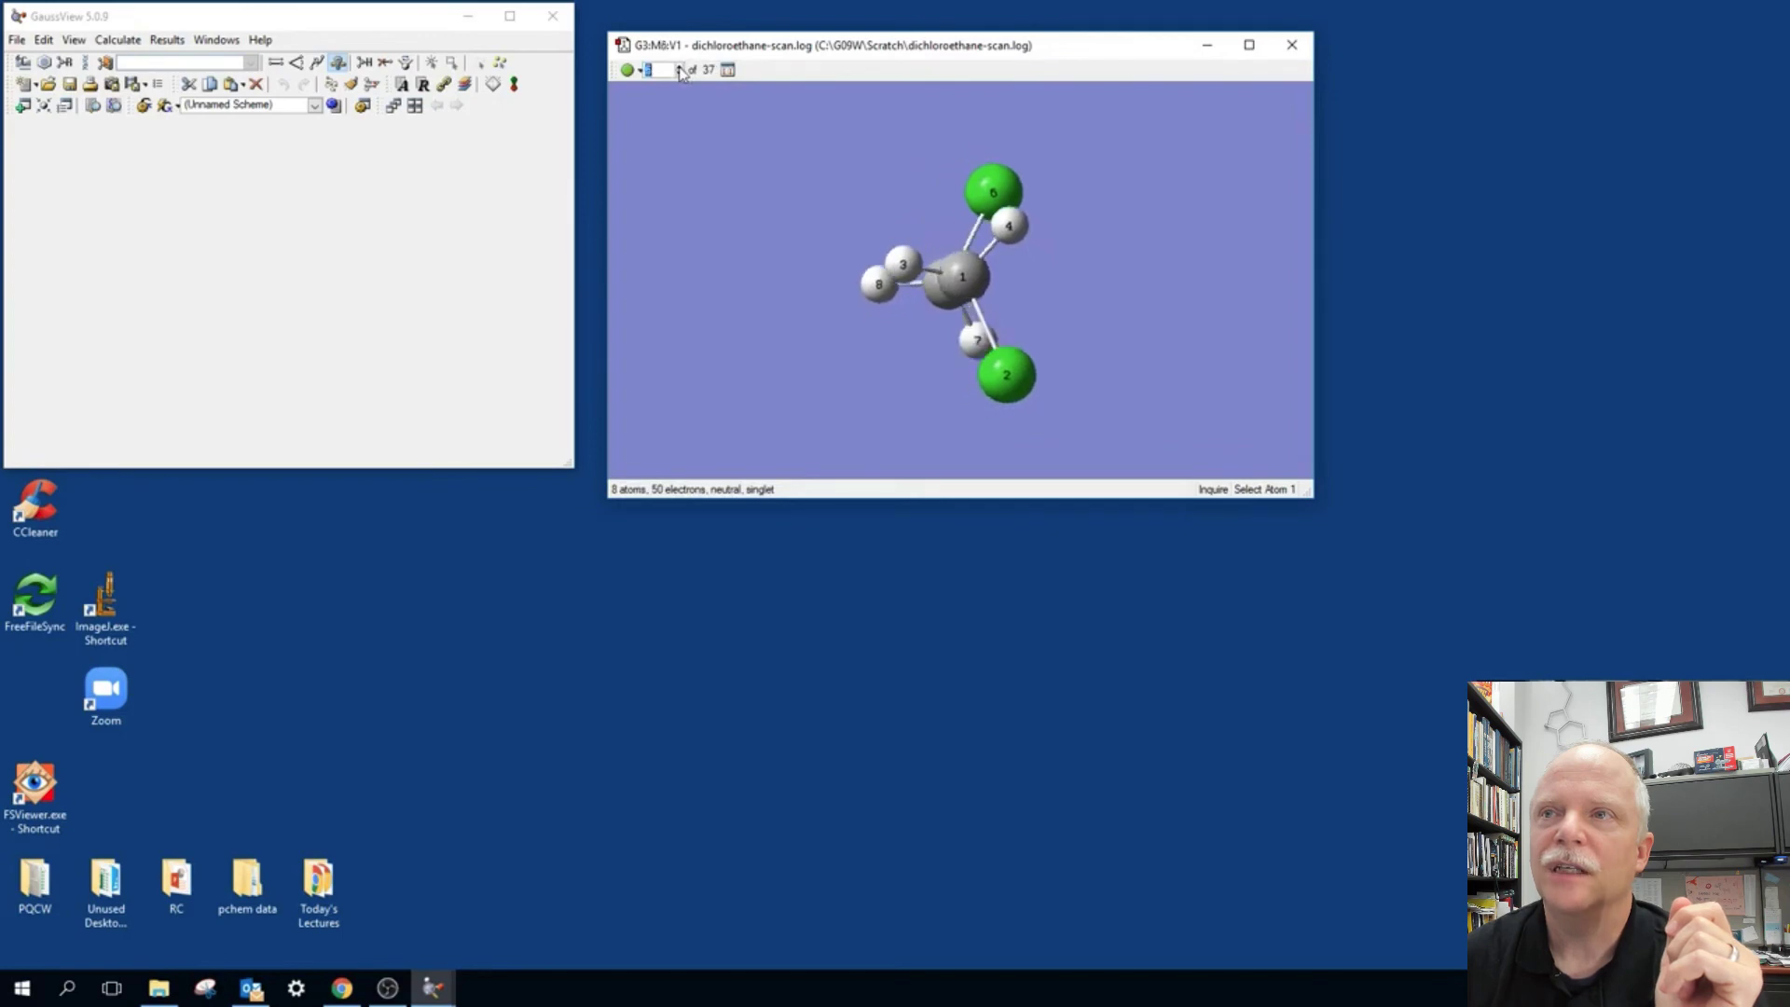
left_click(628, 73)
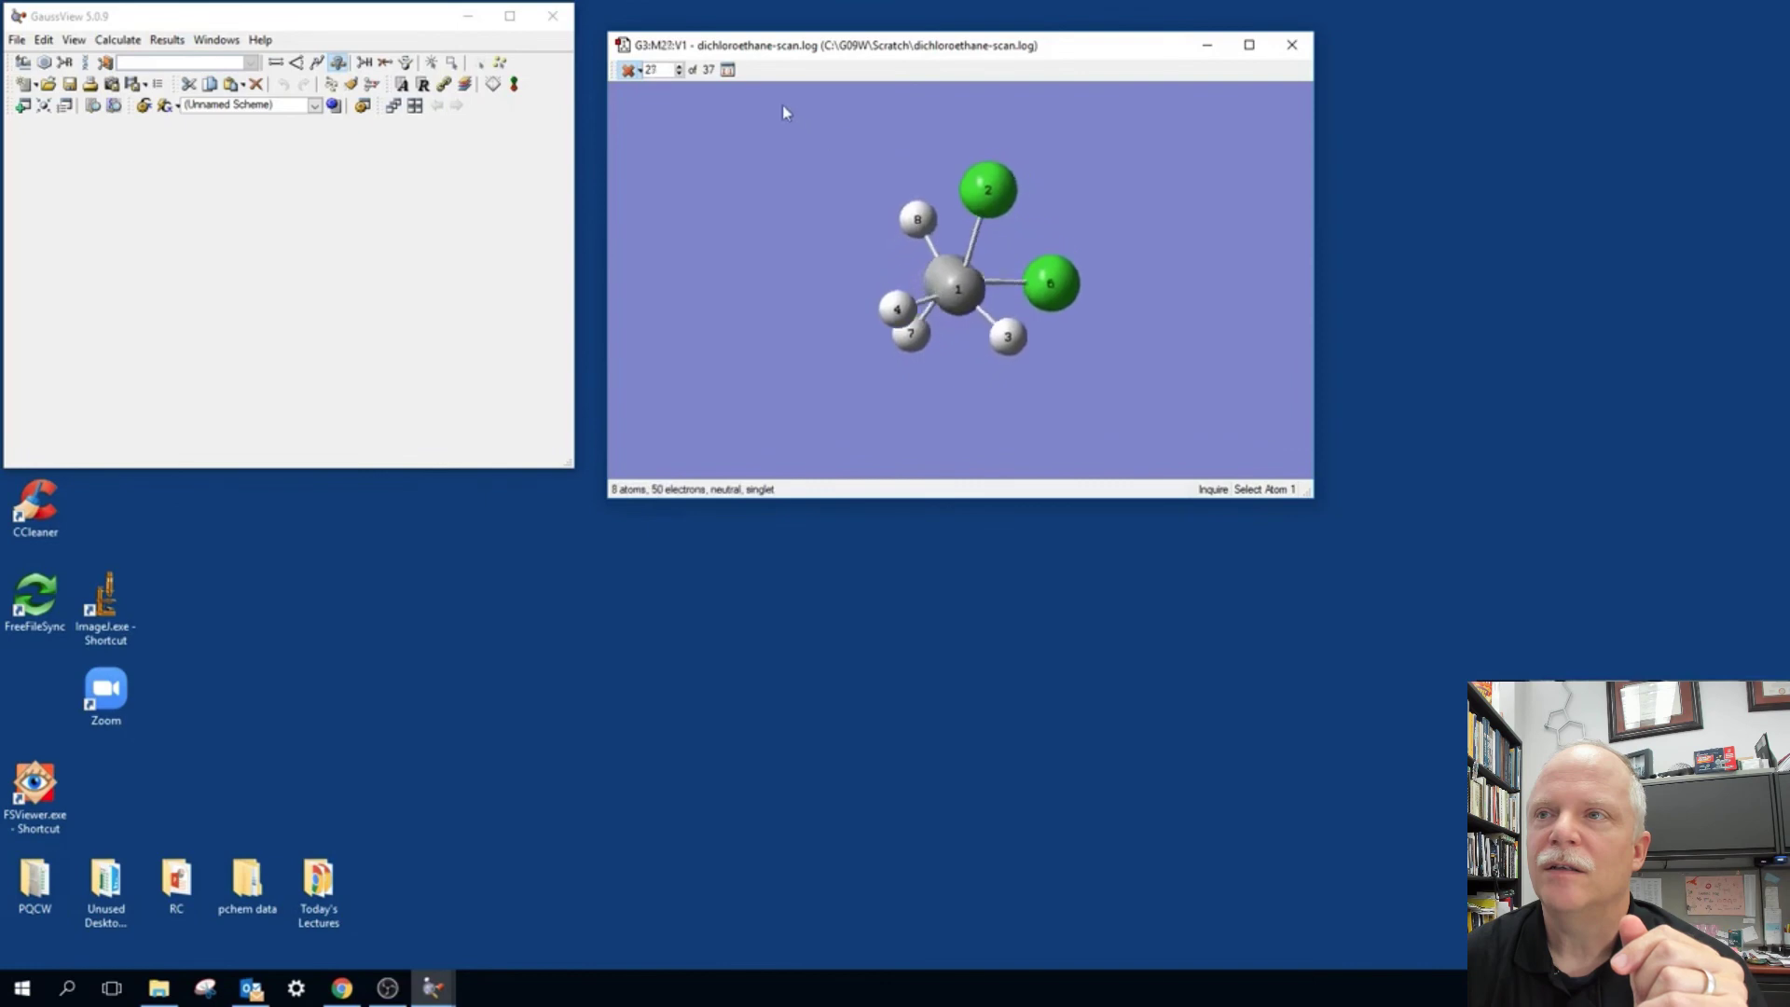
left_click(630, 71)
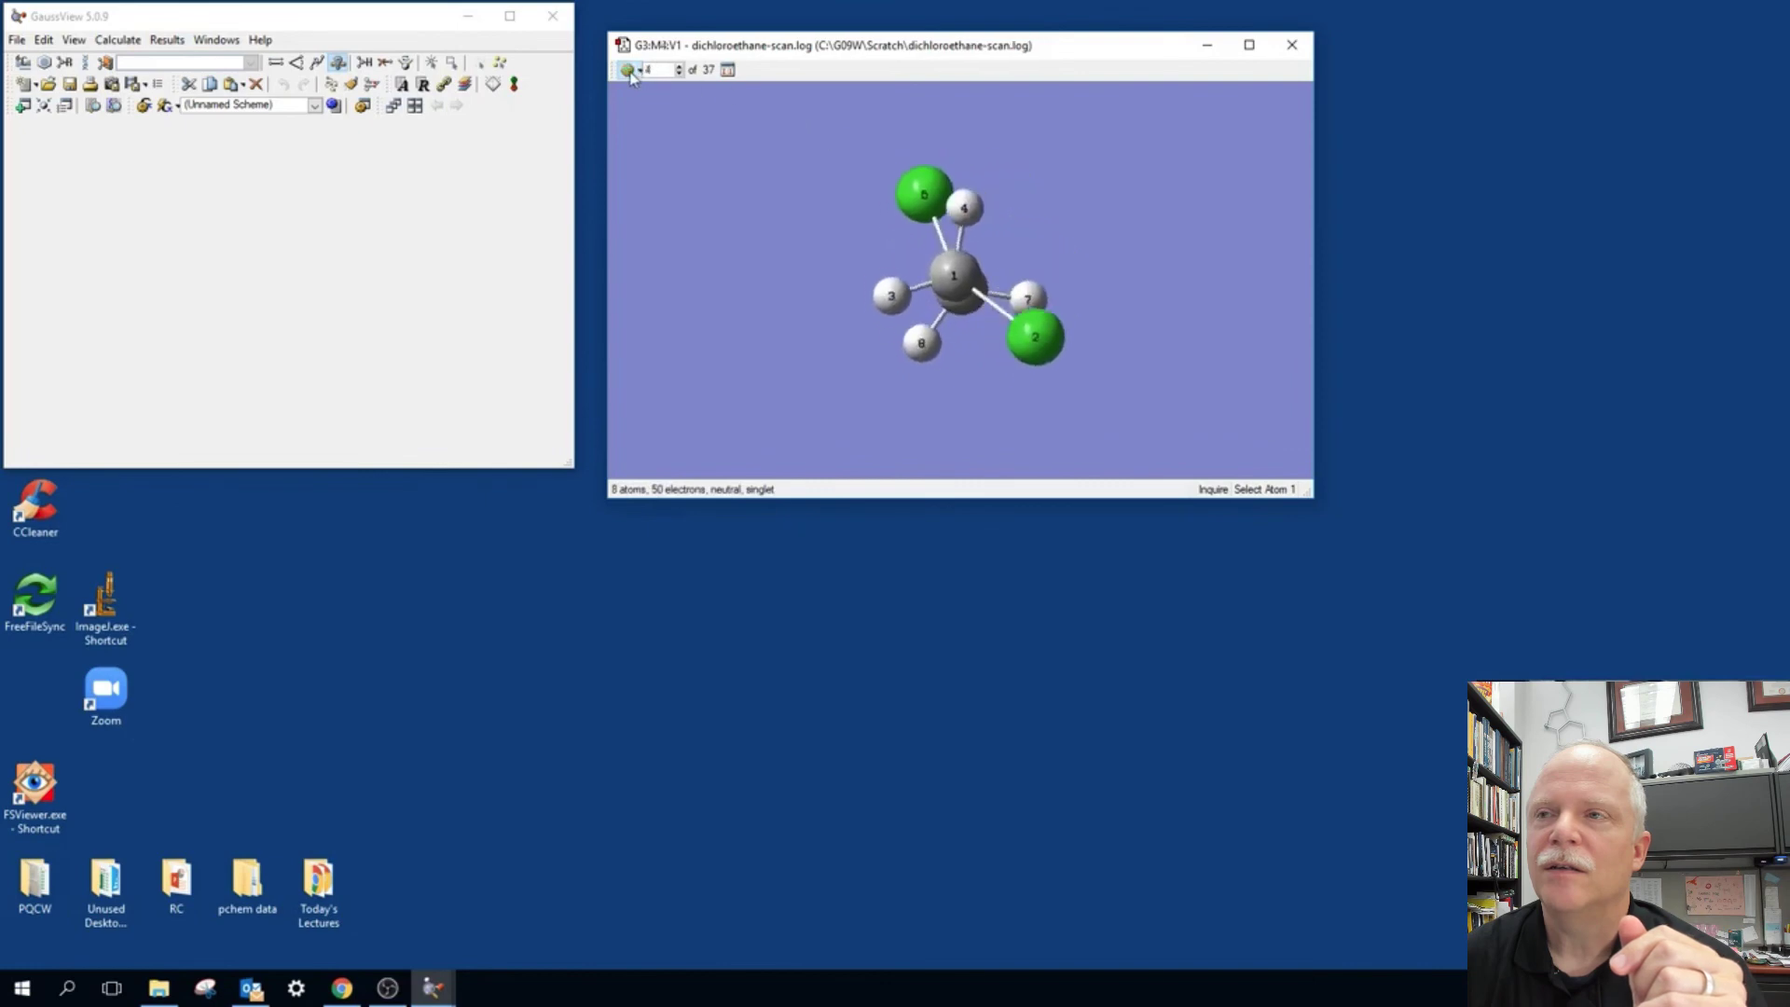
Show the Scan of Total Energy plot, move it left, and animate the scan geometries again
left_click(166, 40)
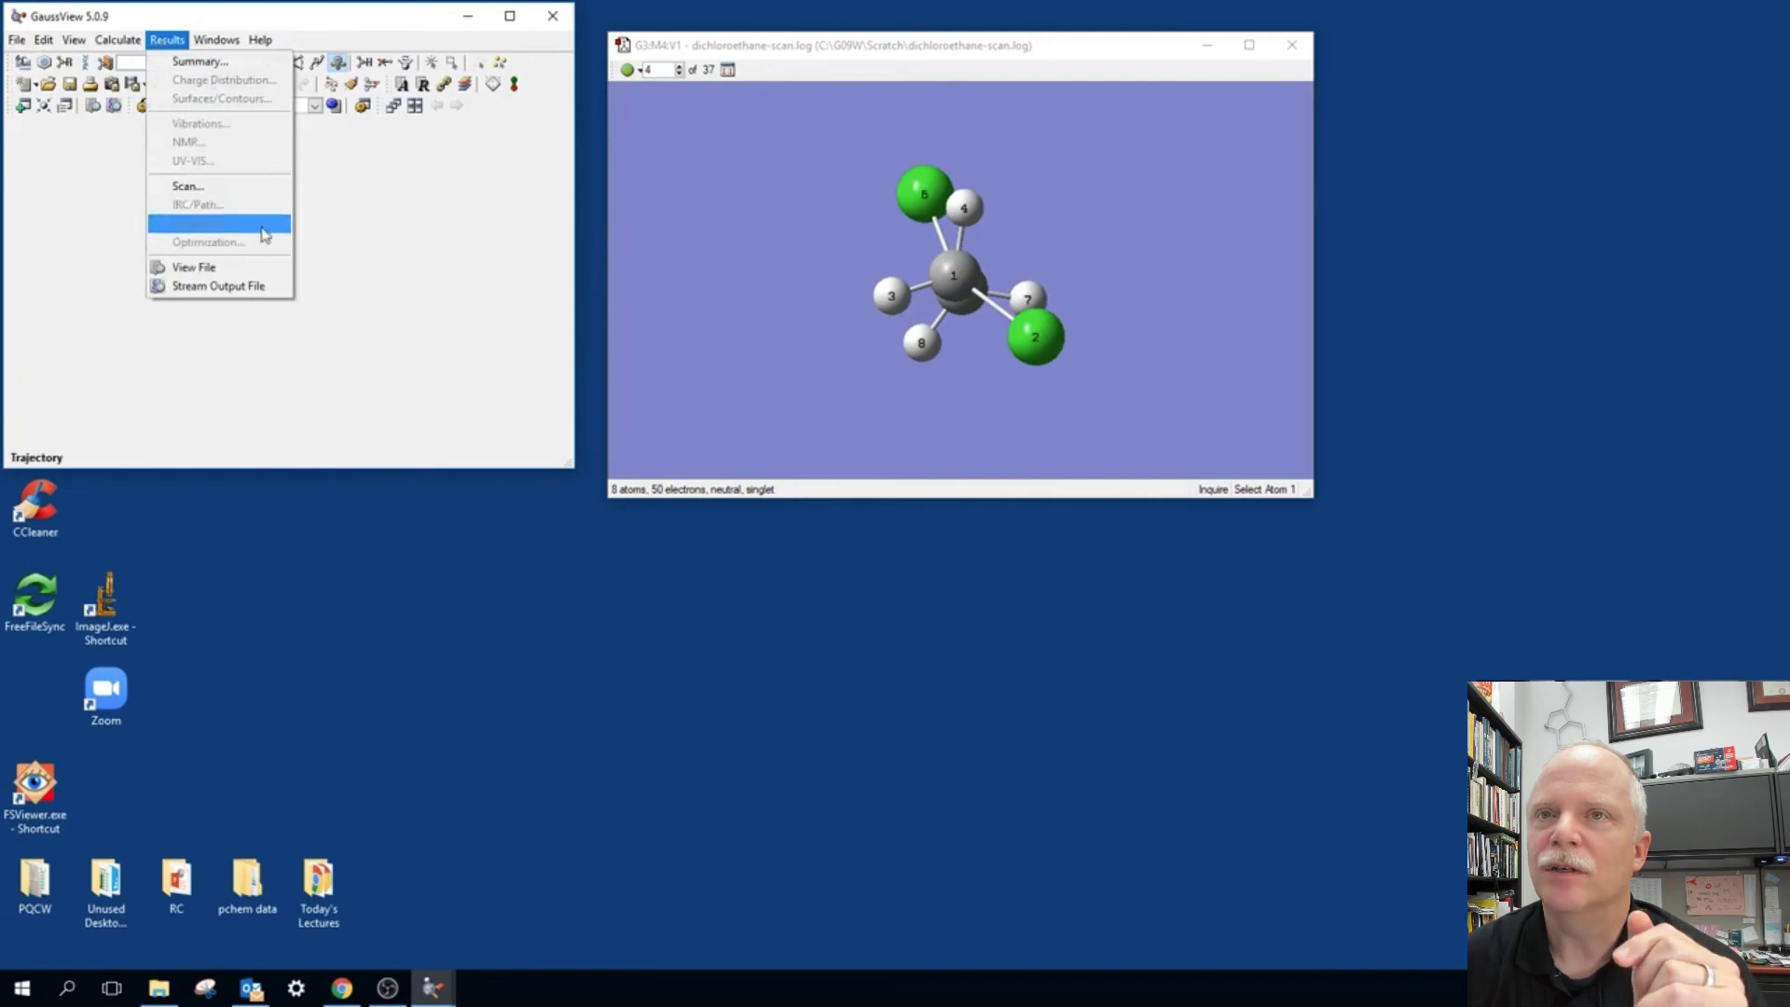
left_click(190, 191)
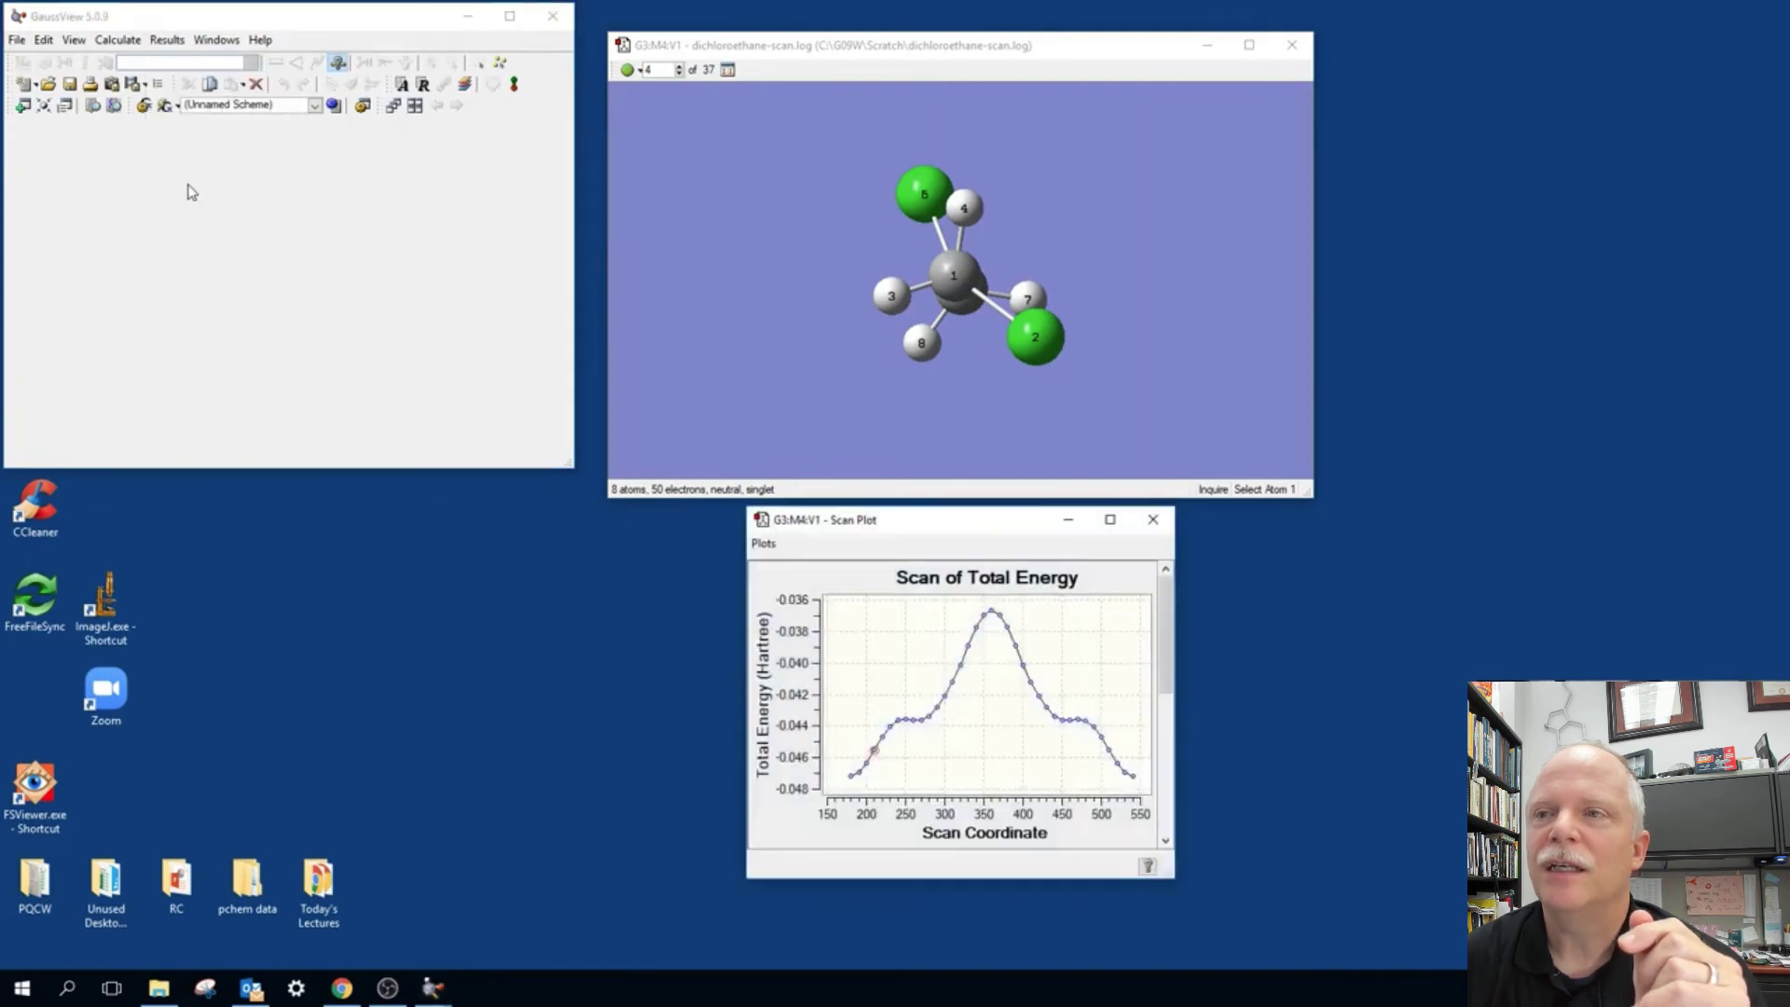
left_click_drag(900, 533, 313, 244)
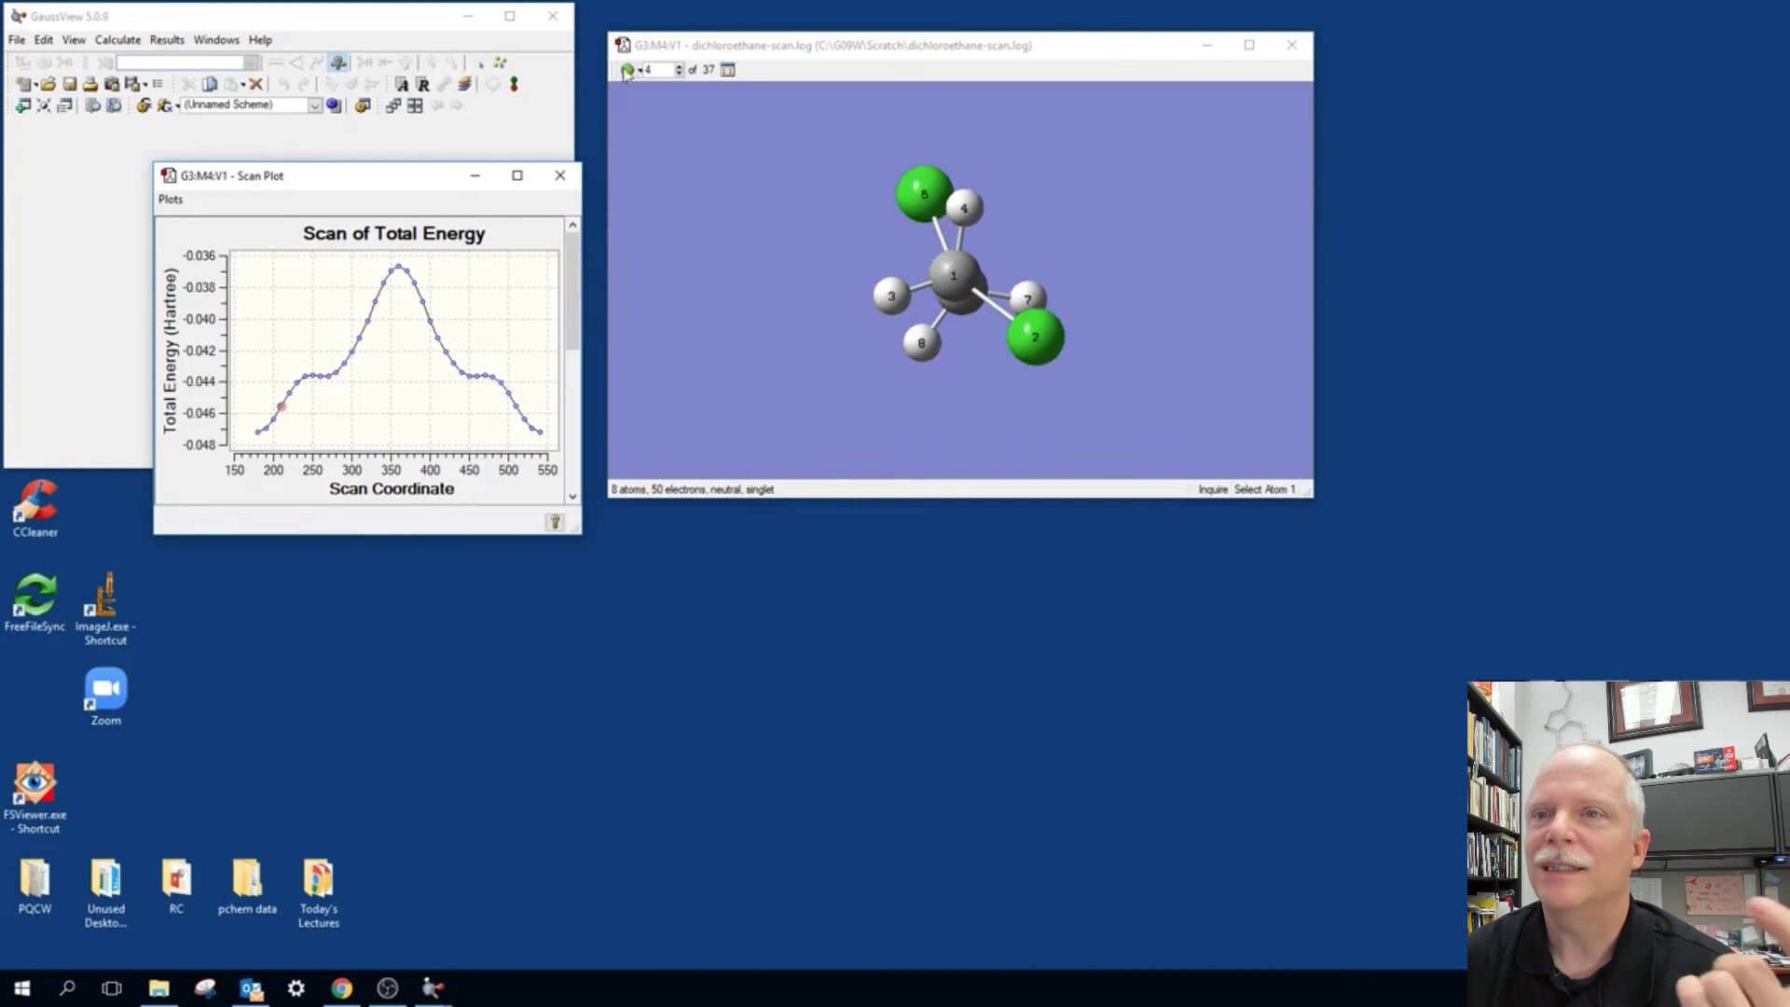
left_click(683, 70)
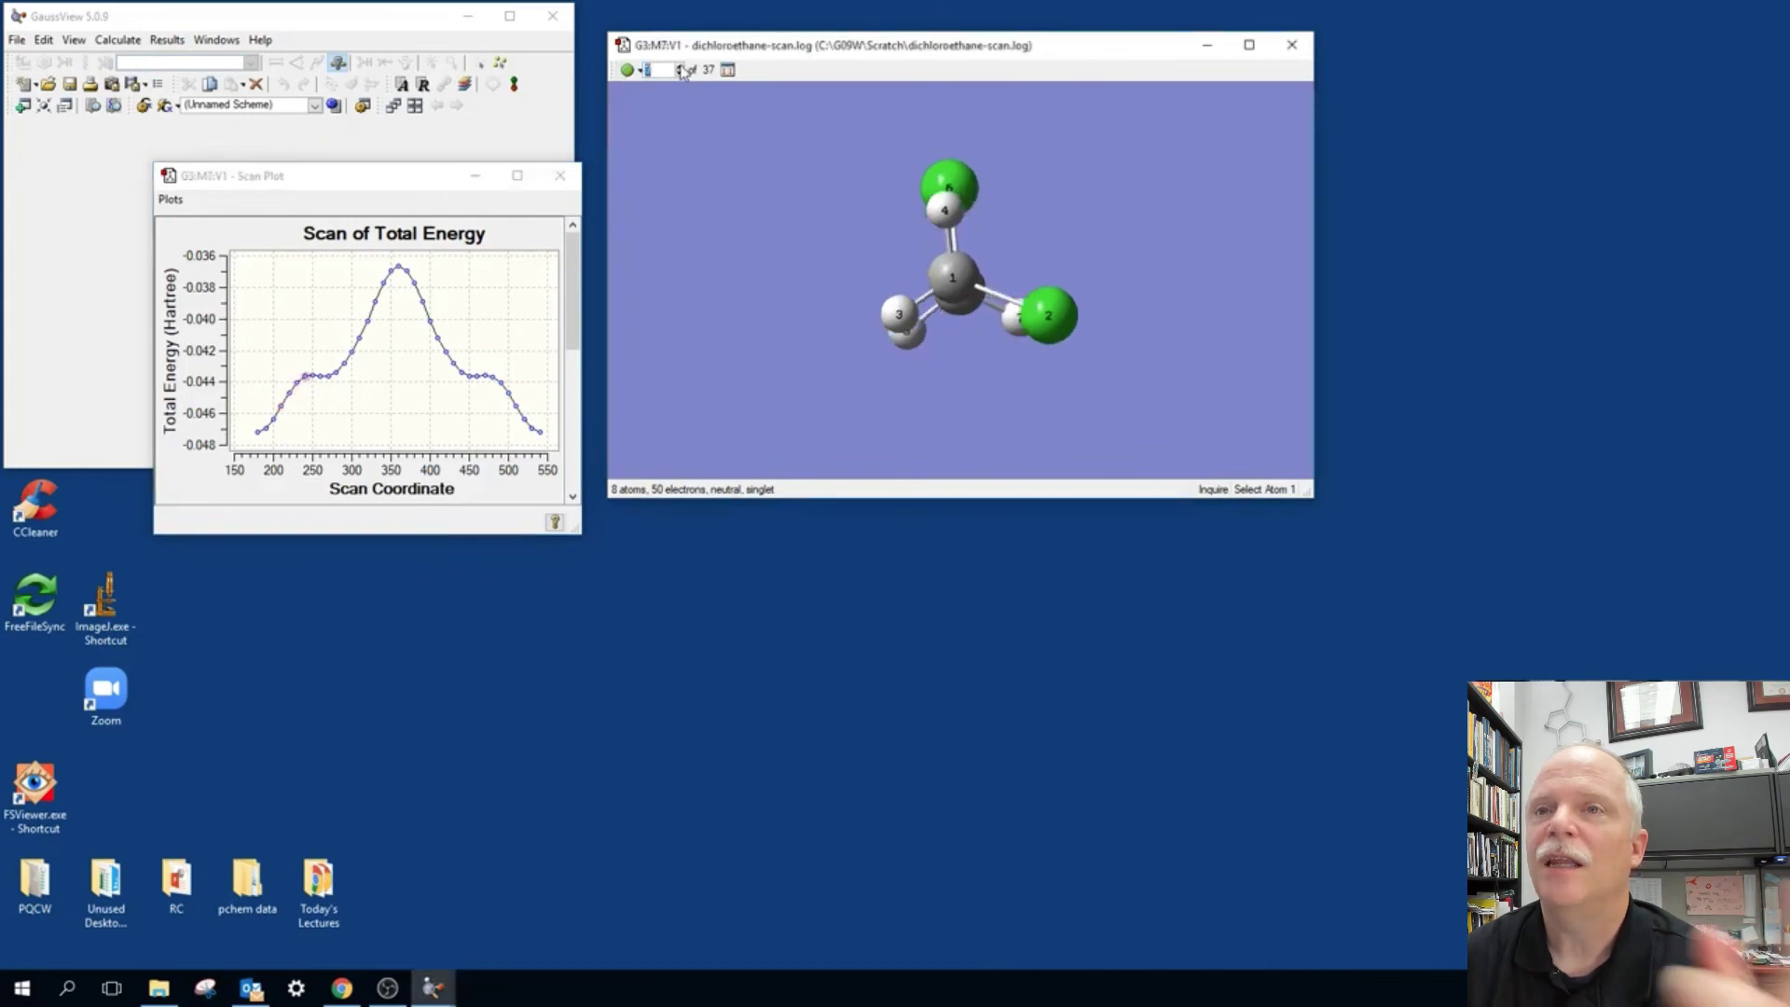